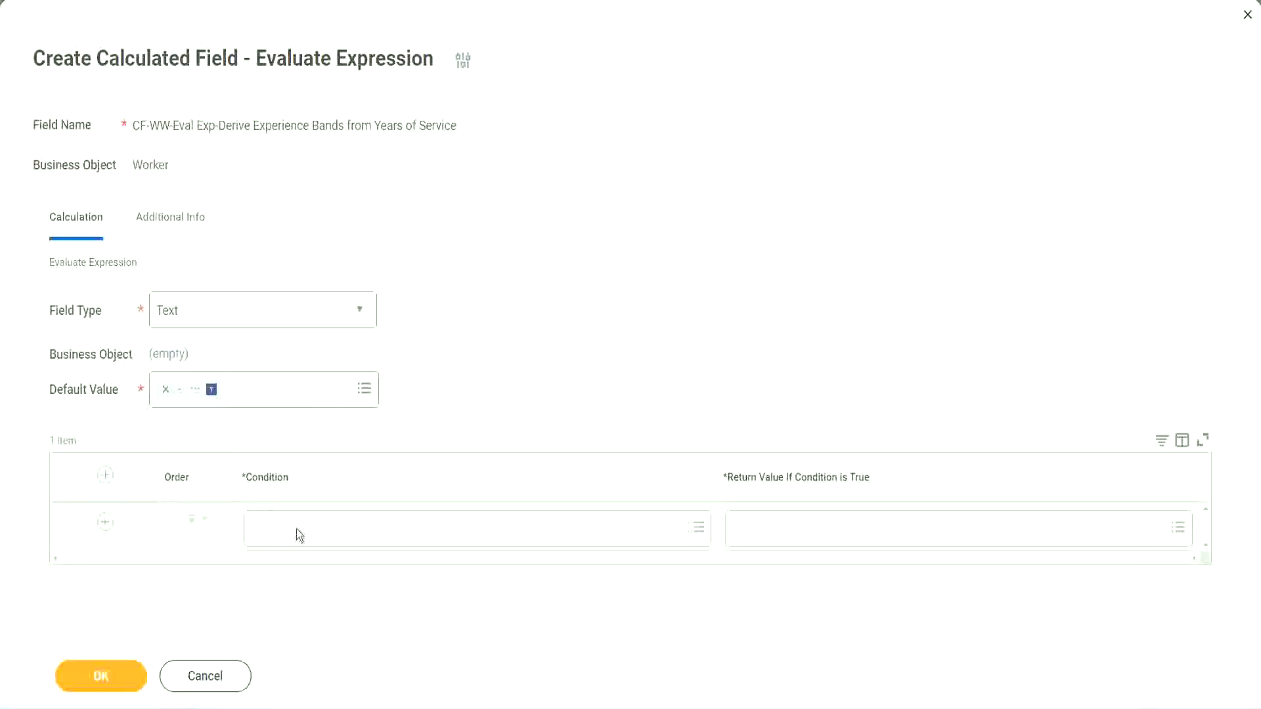
- Set the first row's condition to CF-WW-TF-Length of Service between 0 and 7 years, taking the field name from the Notepad++ notes
{"action": "left_click", "coordinate": [297, 529]}
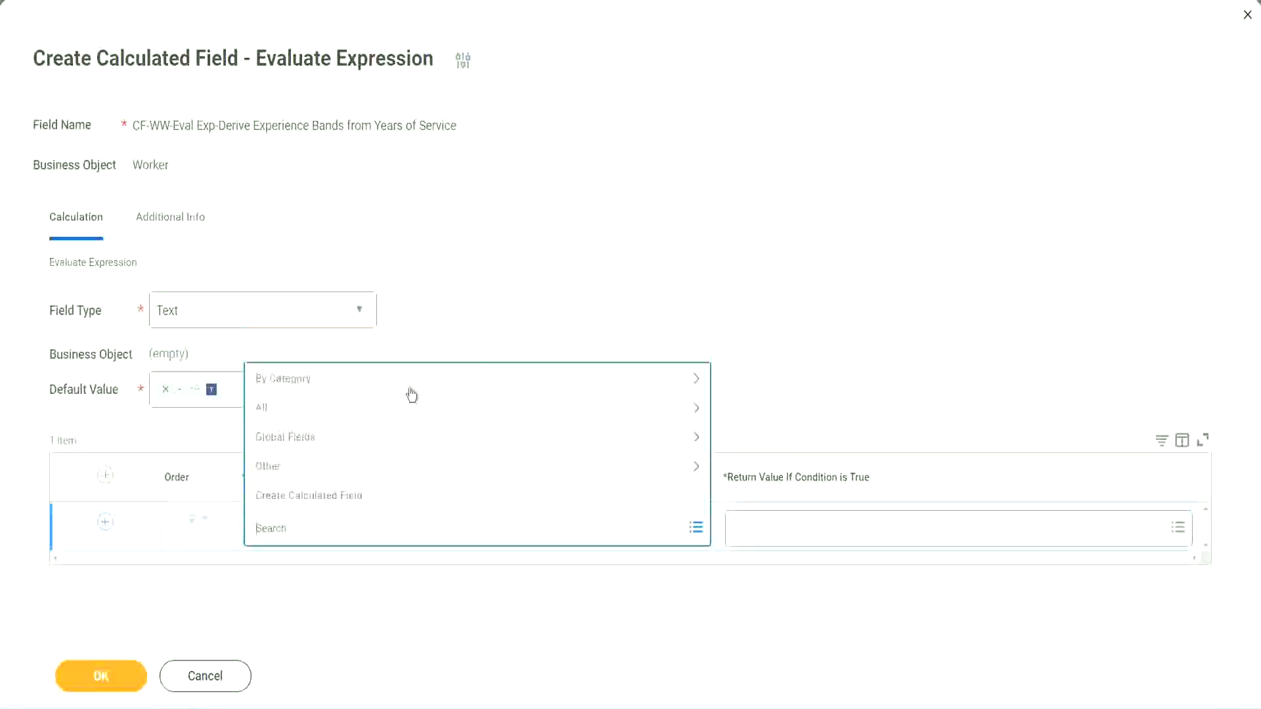
{"action": "left_click", "coordinate": [482, 292]}
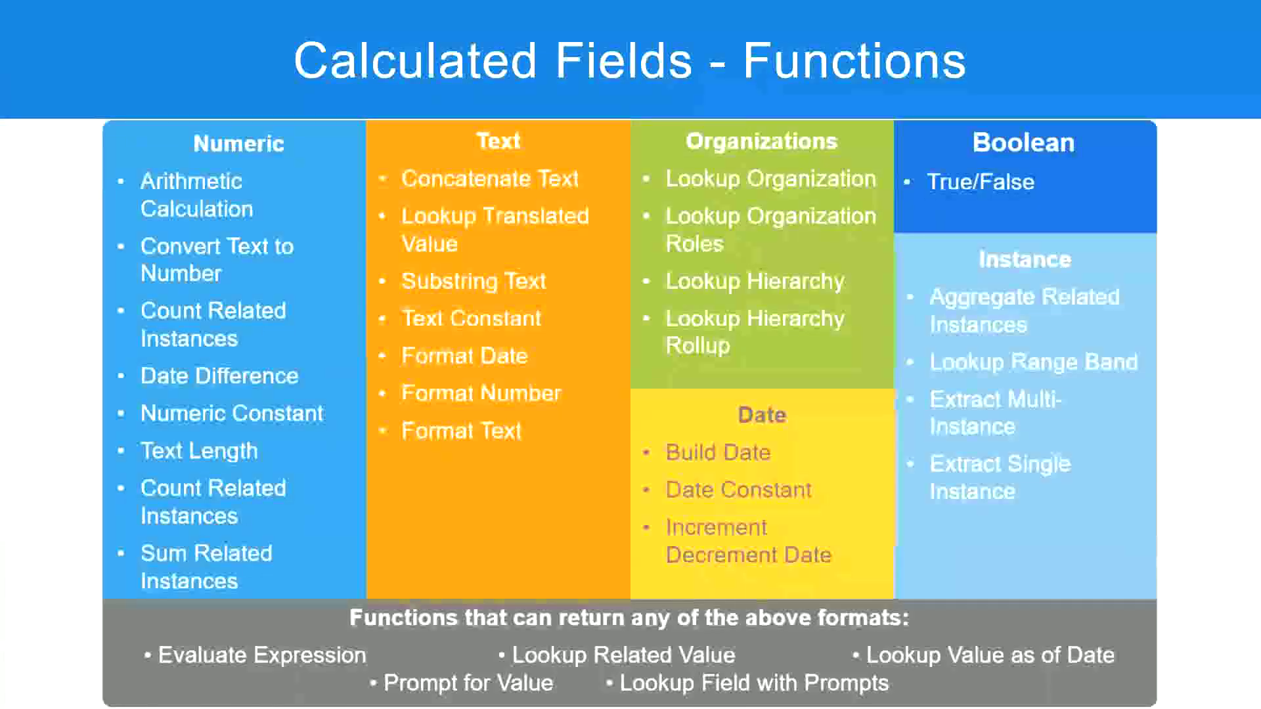
{"action": "key", "text": "alt+Tab"}
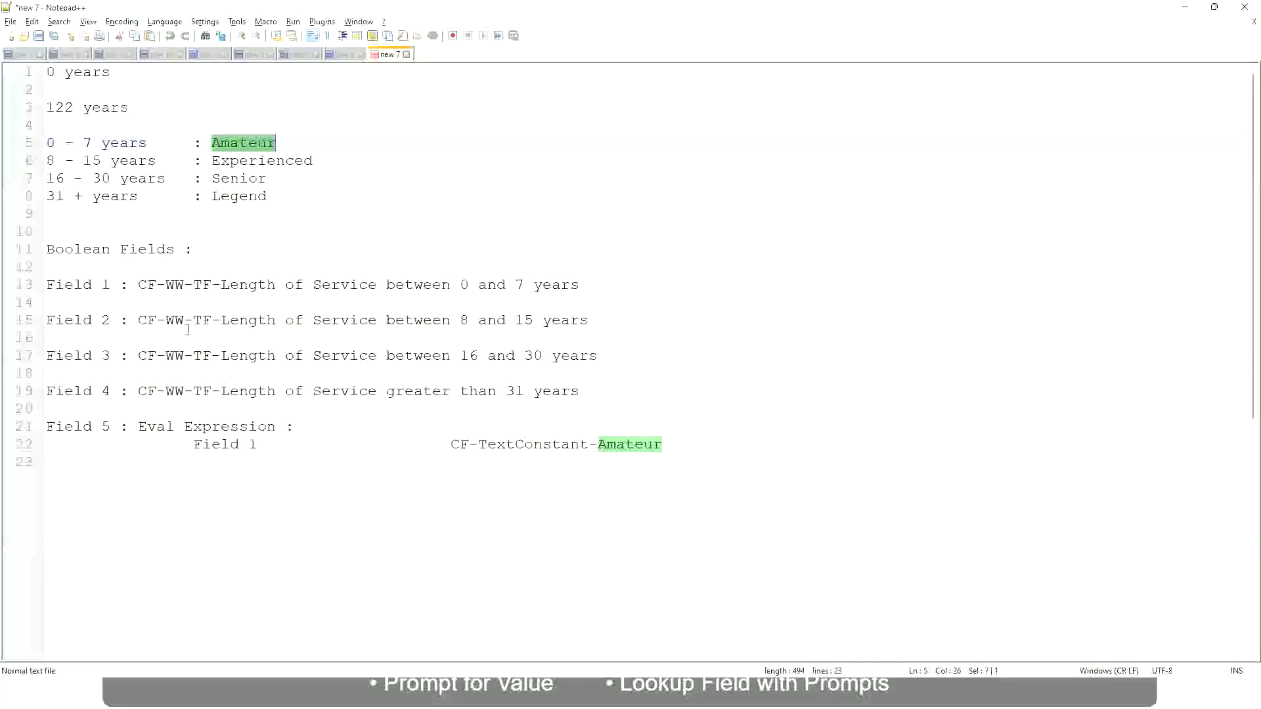
{"action": "left_click_drag", "start_coordinate": [137, 286], "coordinate": [580, 289]}
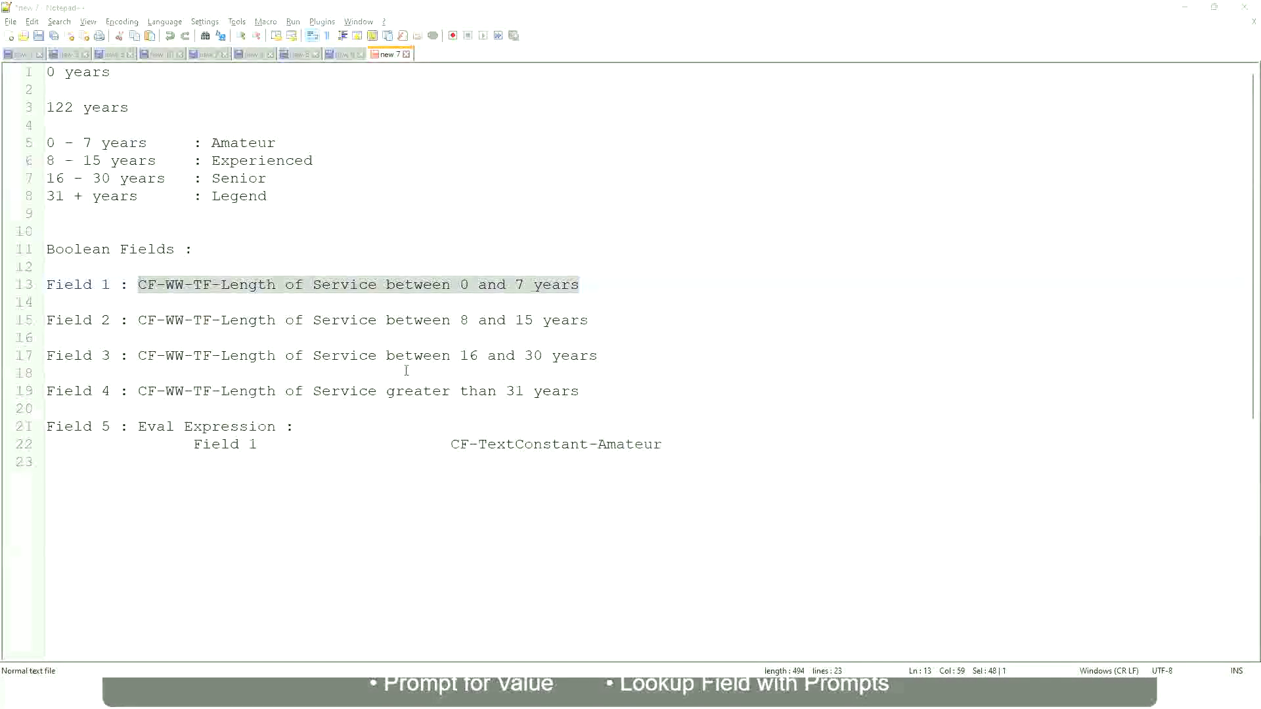
{"action": "key", "text": "alt+Tab"}
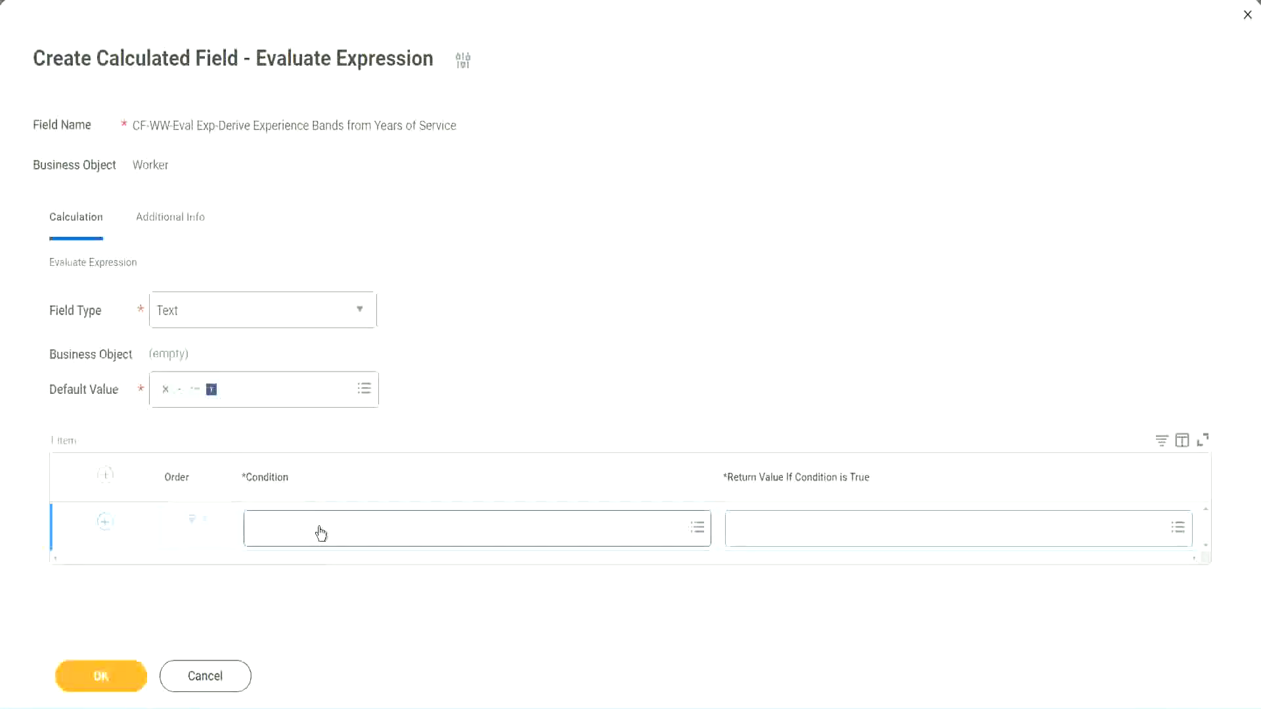
{"action": "left_click", "coordinate": [320, 533]}
{"action": "type", "text": "CF-WW TF-Length of Service between 0 and 7 years"}
{"action": "key", "text": "Return"}
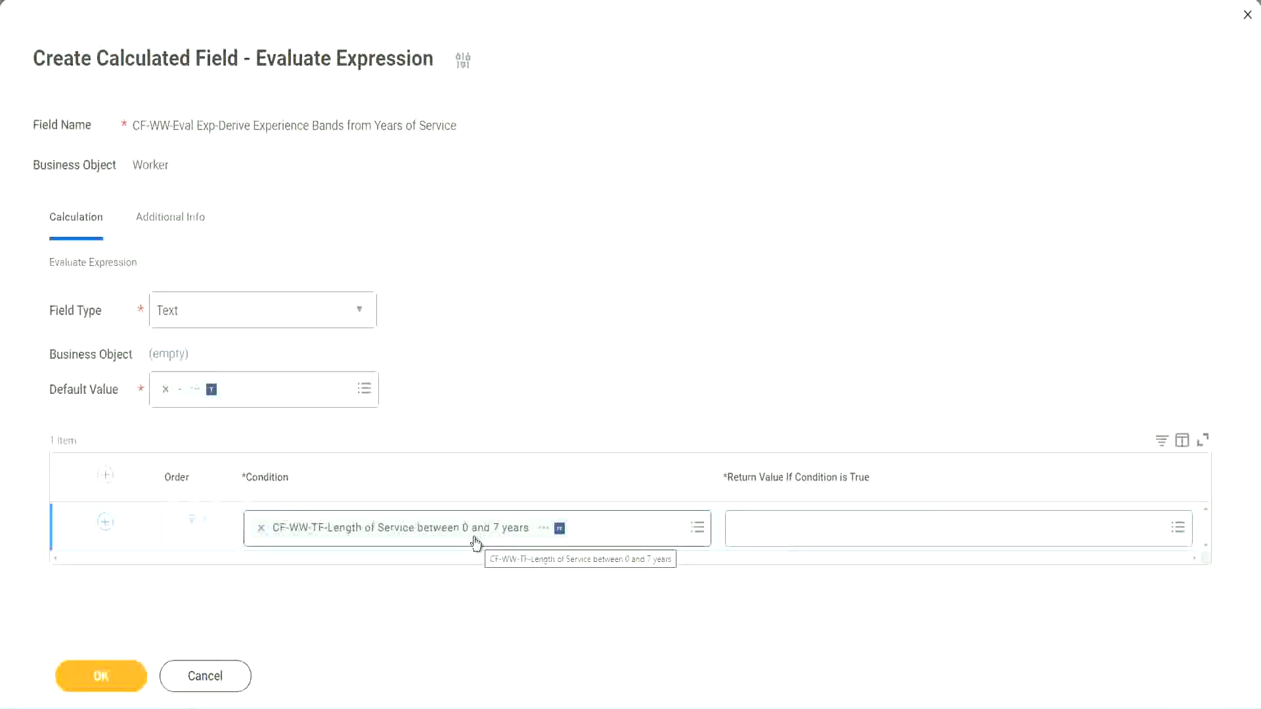
{"action": "left_click", "coordinate": [818, 532]}
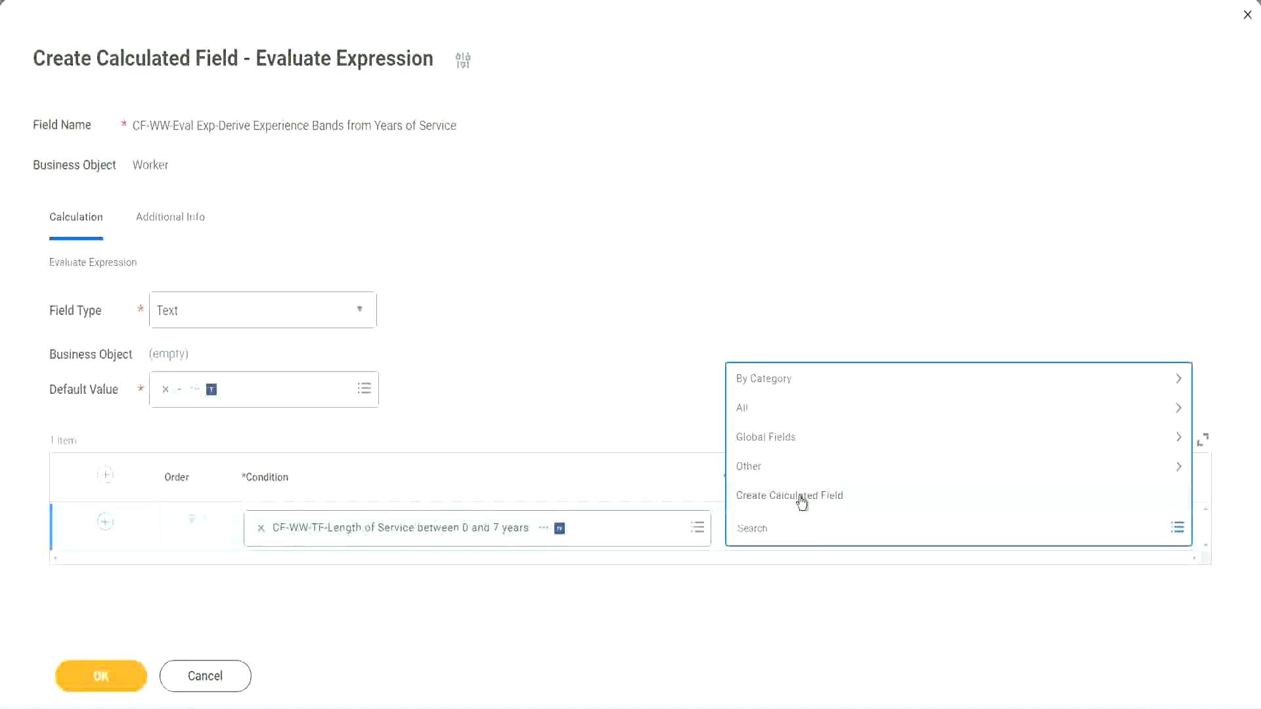
{"action": "left_click", "coordinate": [729, 325]}
{"action": "left_click", "coordinate": [757, 529]}
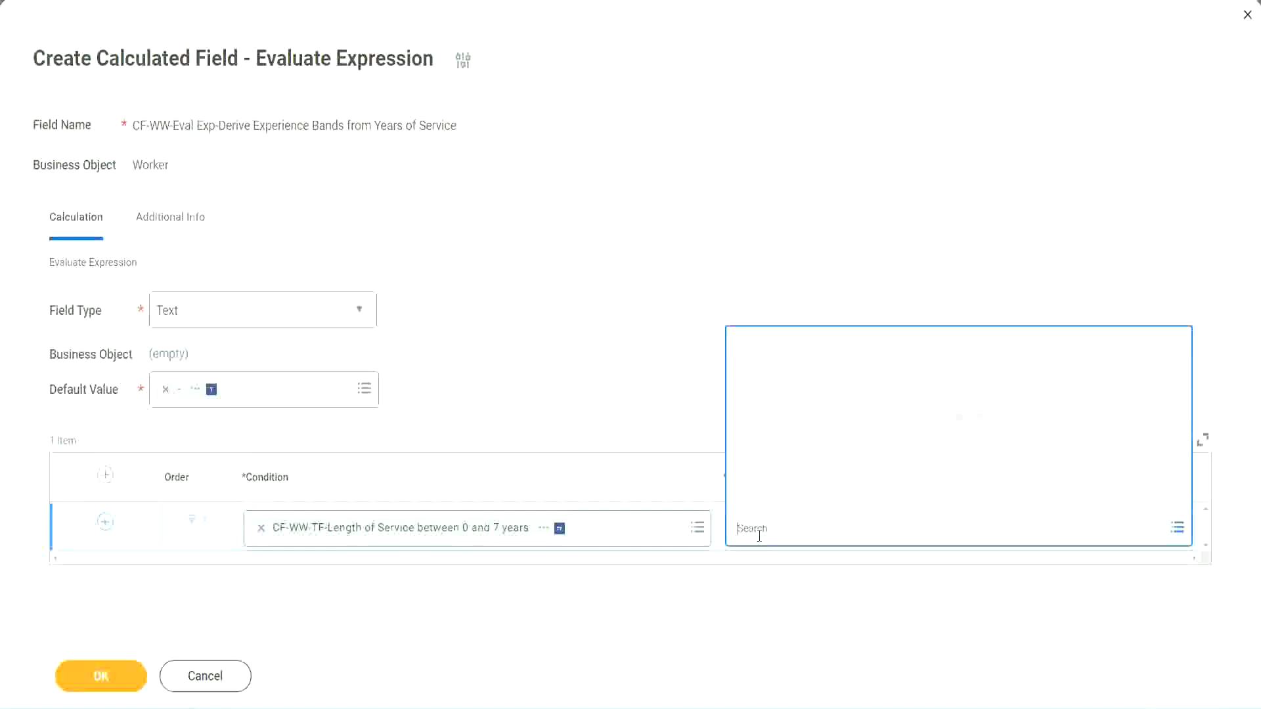
{"action": "type", "text": "Amaterue"}
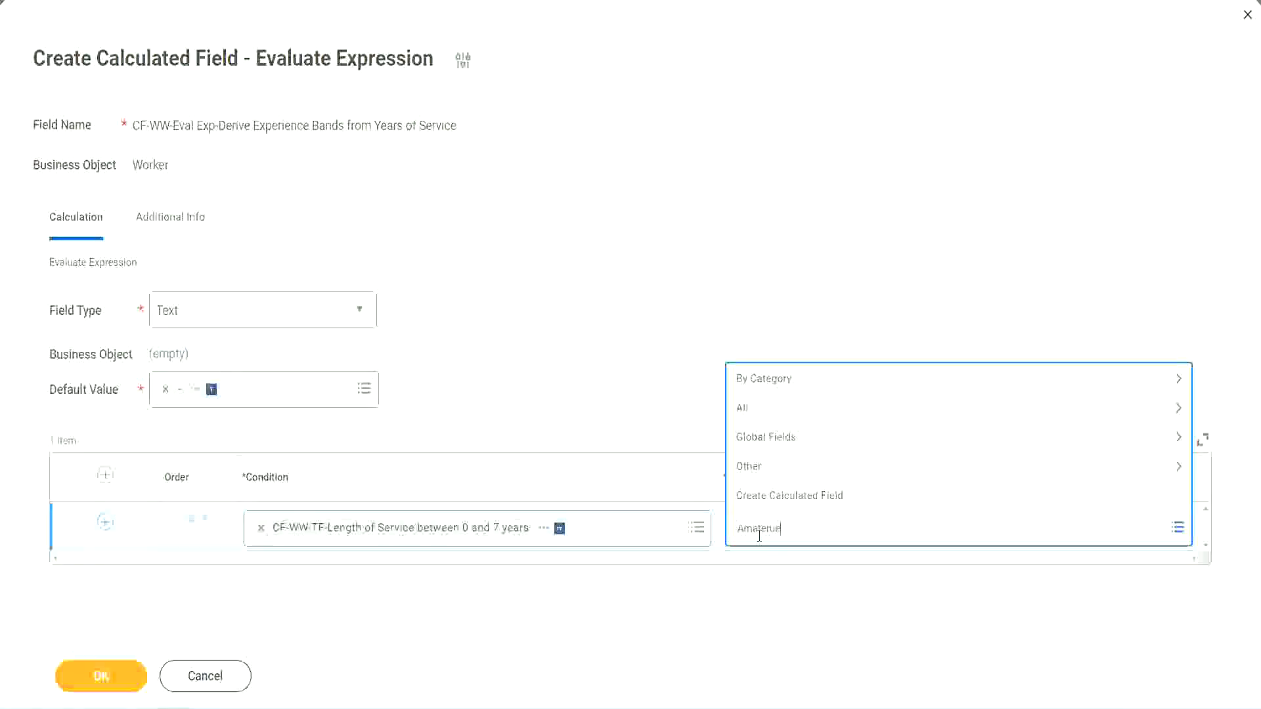
{"action": "left_click", "coordinate": [637, 381]}
{"action": "left_click", "coordinate": [794, 543]}
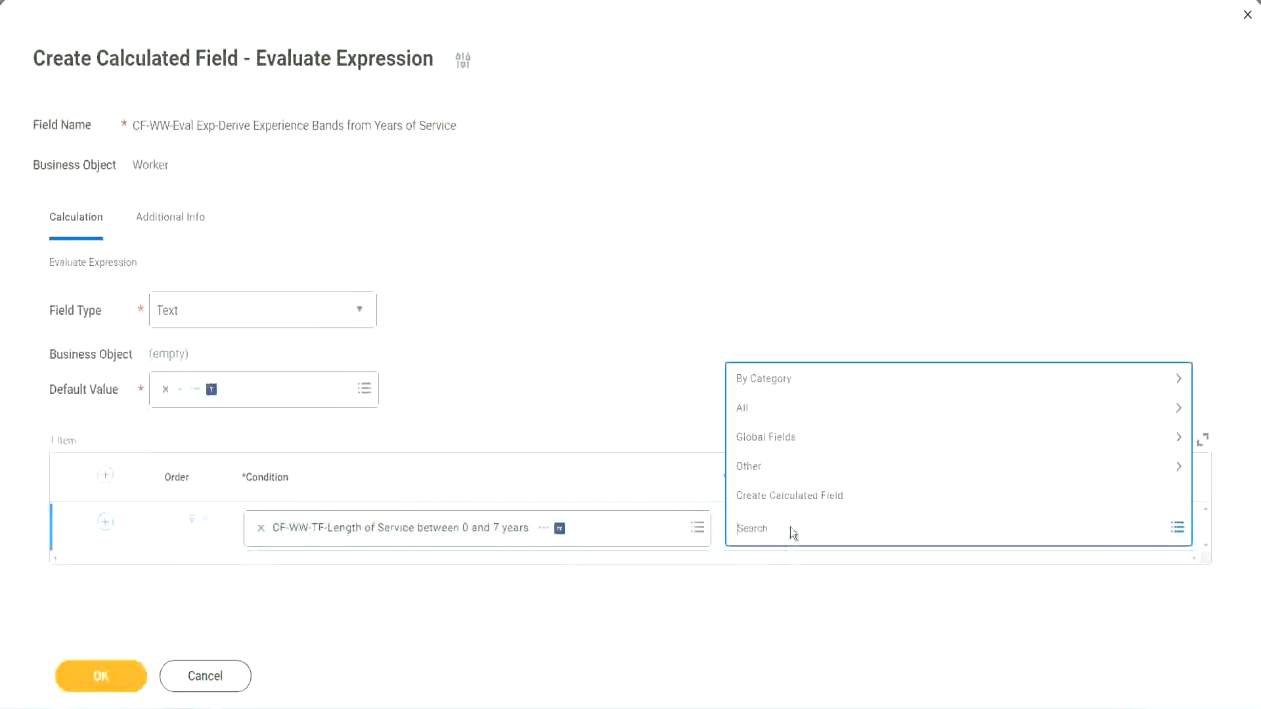
{"action": "left_click", "coordinate": [636, 382]}
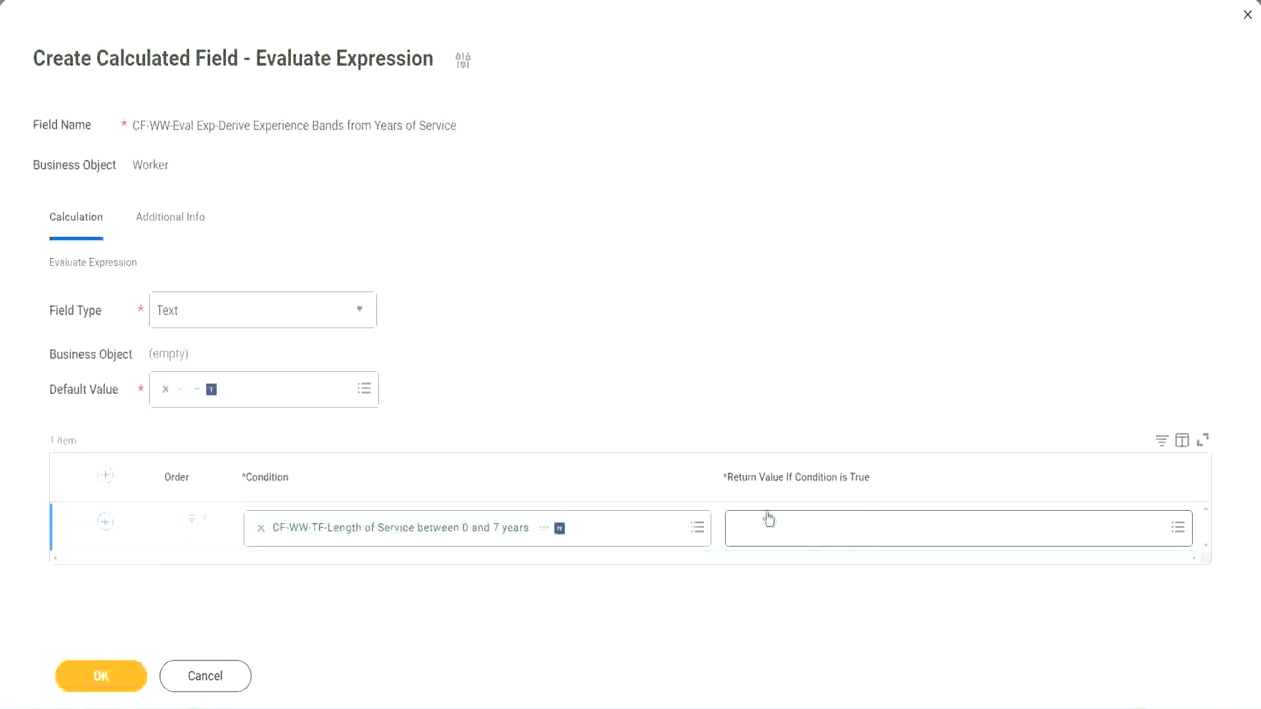
- Start a new calculated field for the first row's return value and name it CF-WW-TC-Amateur
{"action": "left_click", "coordinate": [816, 527]}
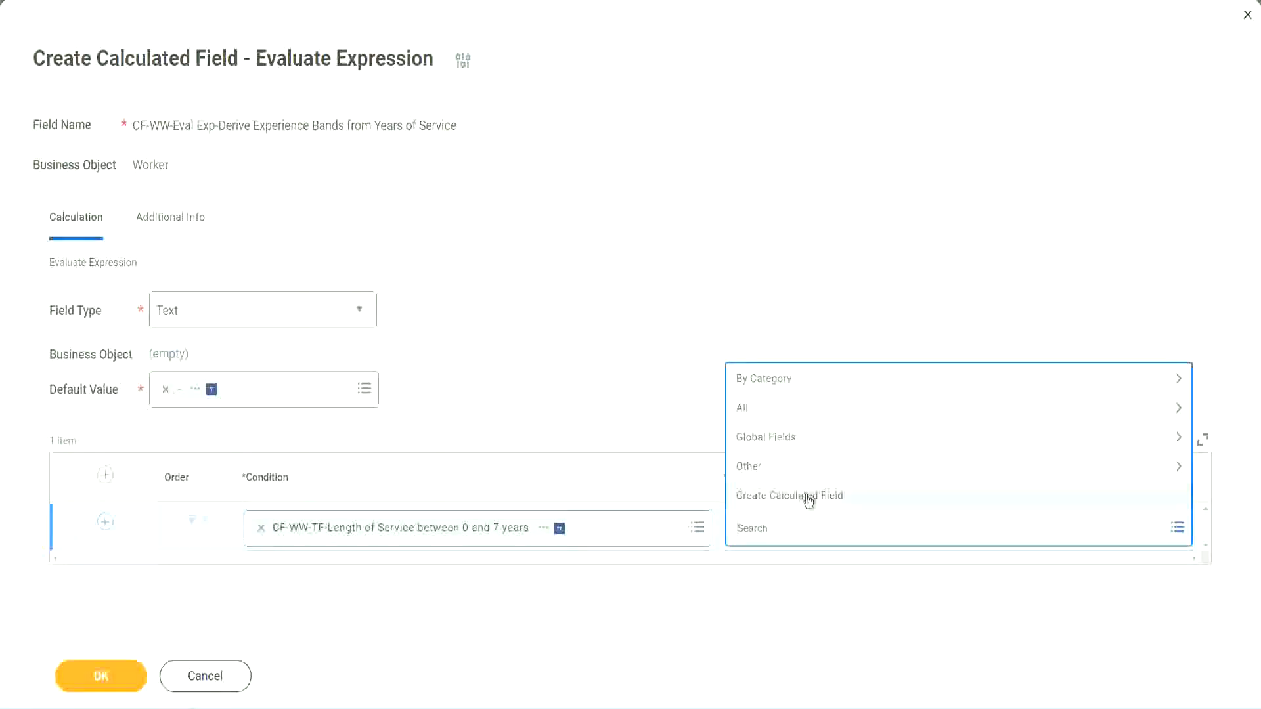
{"action": "left_click", "coordinate": [808, 501]}
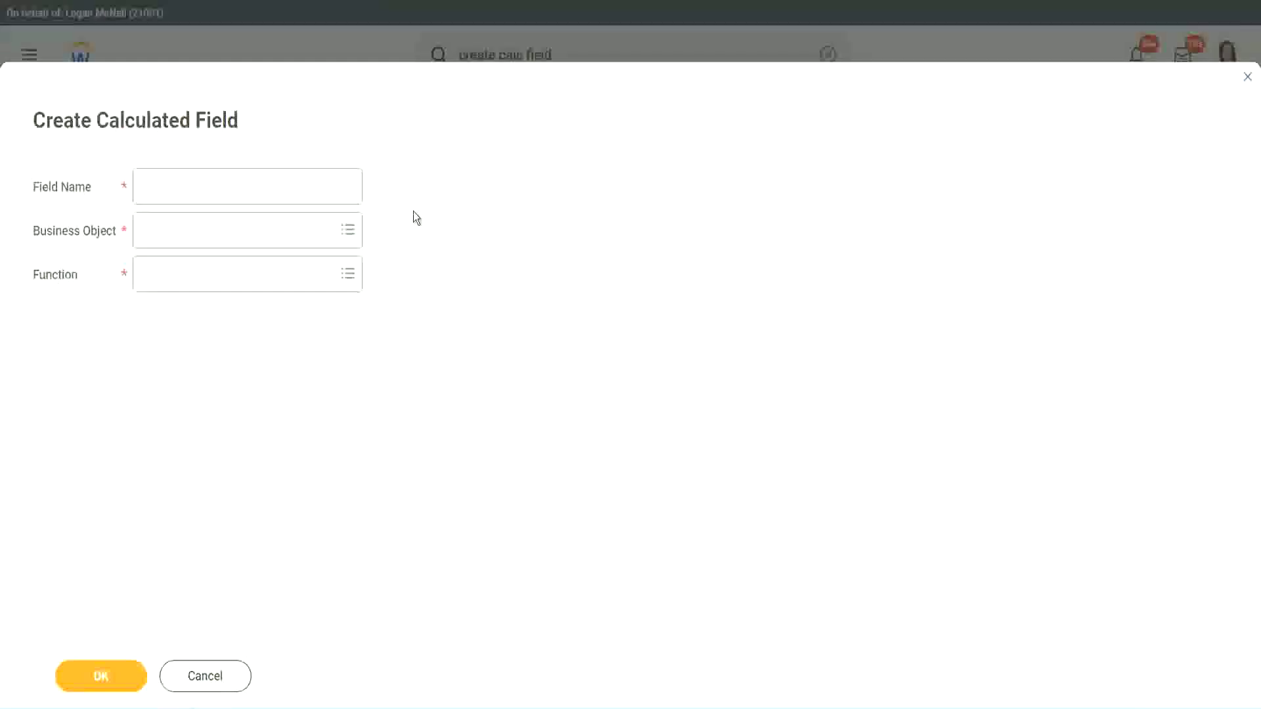
{"action": "left_click", "coordinate": [148, 187]}
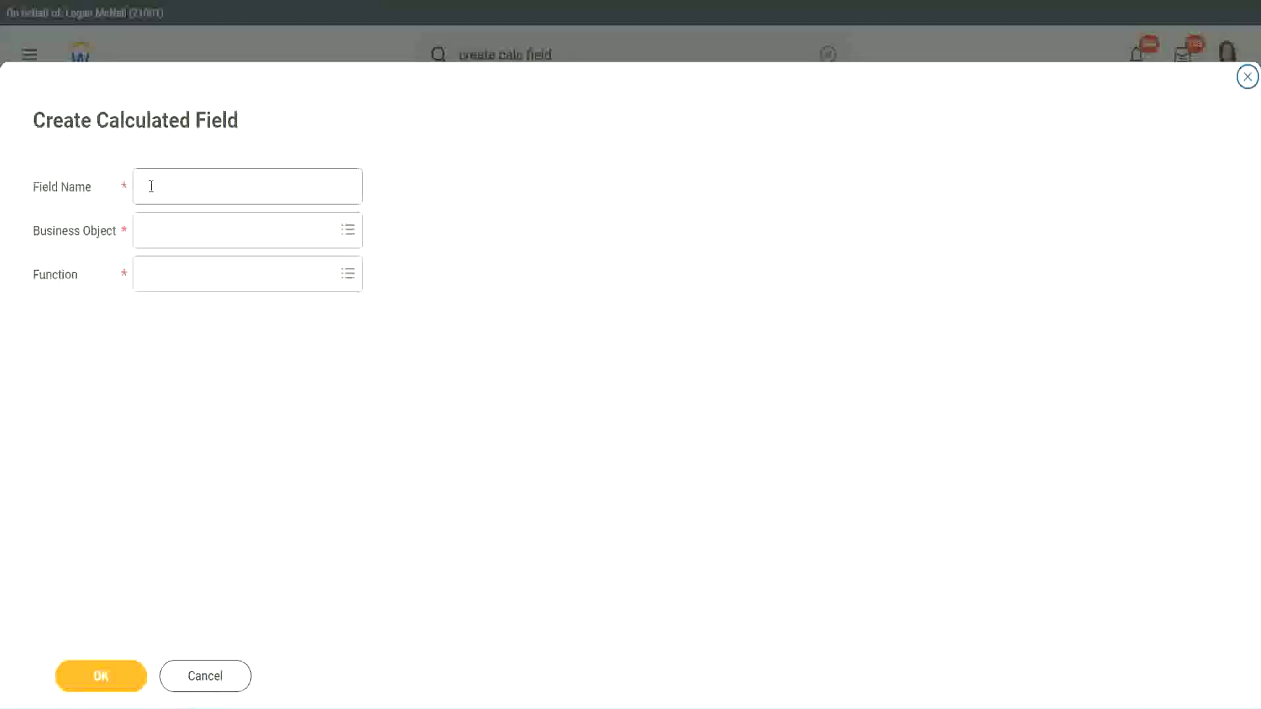
{"action": "type", "text": "CF"}
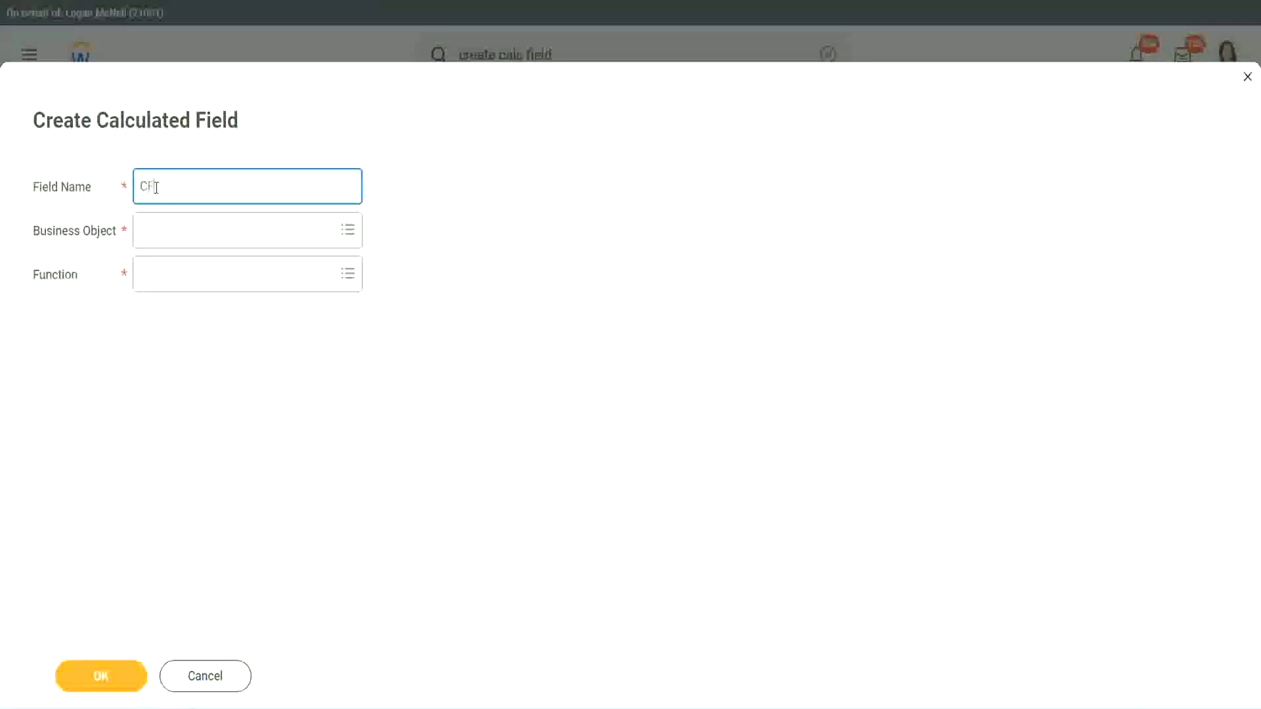
{"action": "type", "text": "TO"}
{"action": "type", "text": "-Am"}
{"action": "type", "text": "ateur"}
{"action": "left_click", "coordinate": [157, 186]}
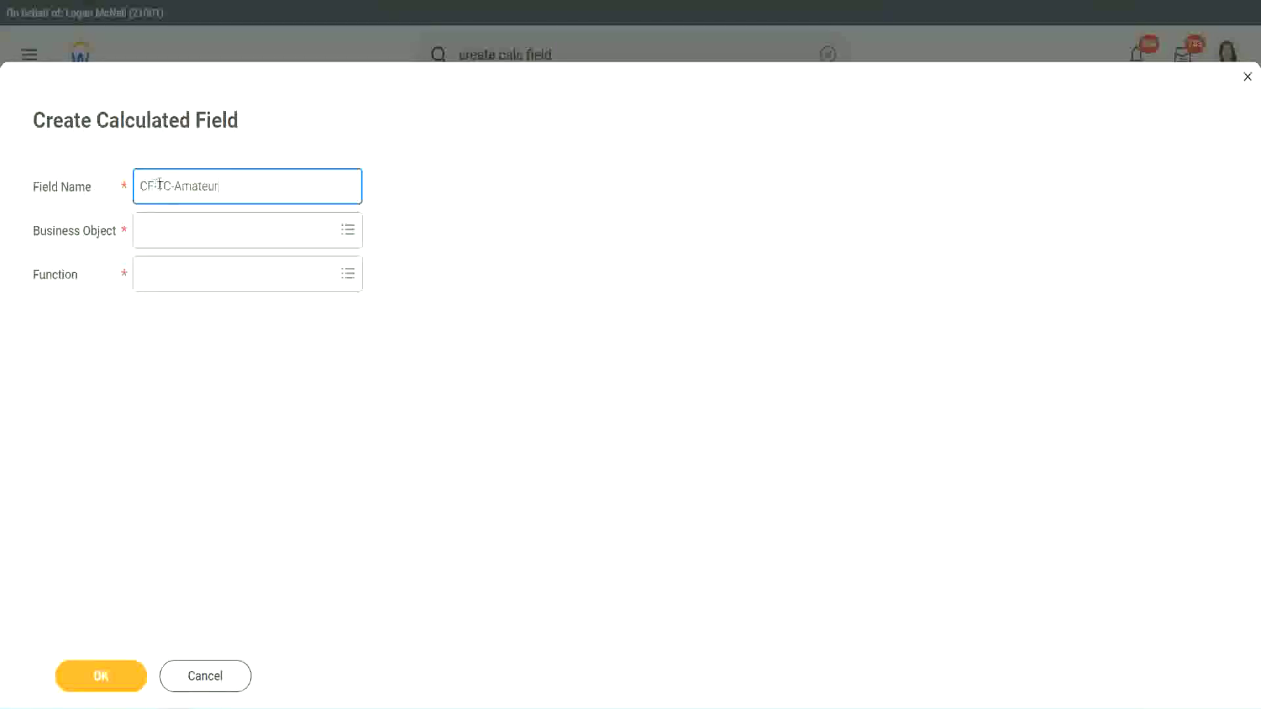
{"action": "type", "text": "WW"}
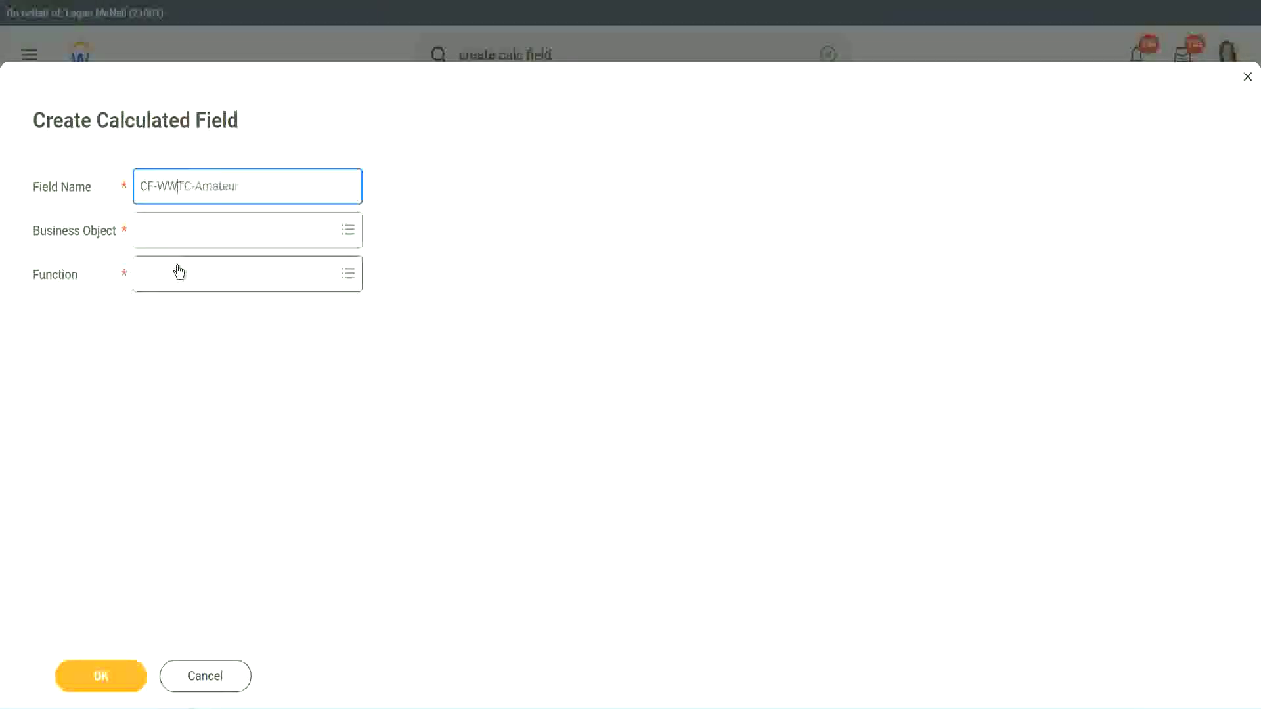
{"action": "type", "text": "-"}
- Set the new calculated field's business object to Global
{"action": "left_click", "coordinate": [177, 231]}
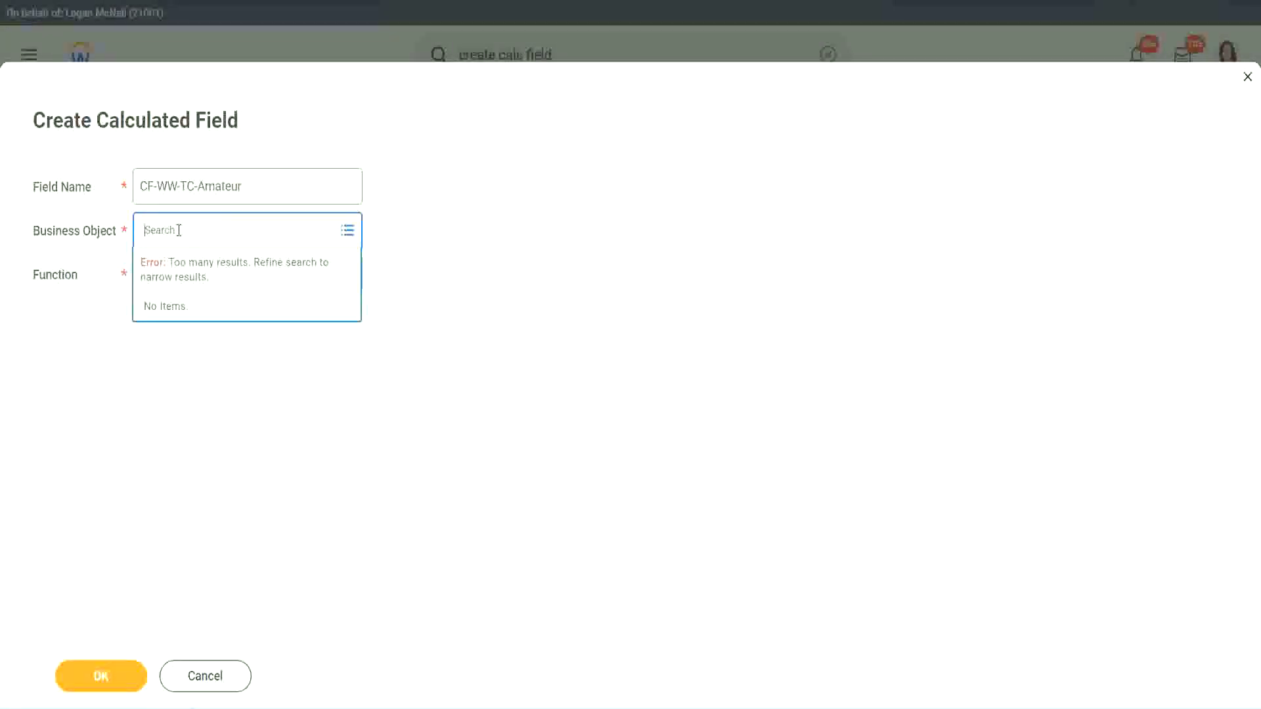
{"action": "type", "text": "worker"}
{"action": "key", "text": "BackSpace"}
{"action": "key", "text": "BackSpace"}
{"action": "key", "text": "BackSpace"}
{"action": "key", "text": "BackSpace"}
{"action": "key", "text": "BackSpace"}
{"action": "key", "text": "BackSpace"}
{"action": "type", "text": "global"}
{"action": "key", "text": "Return"}
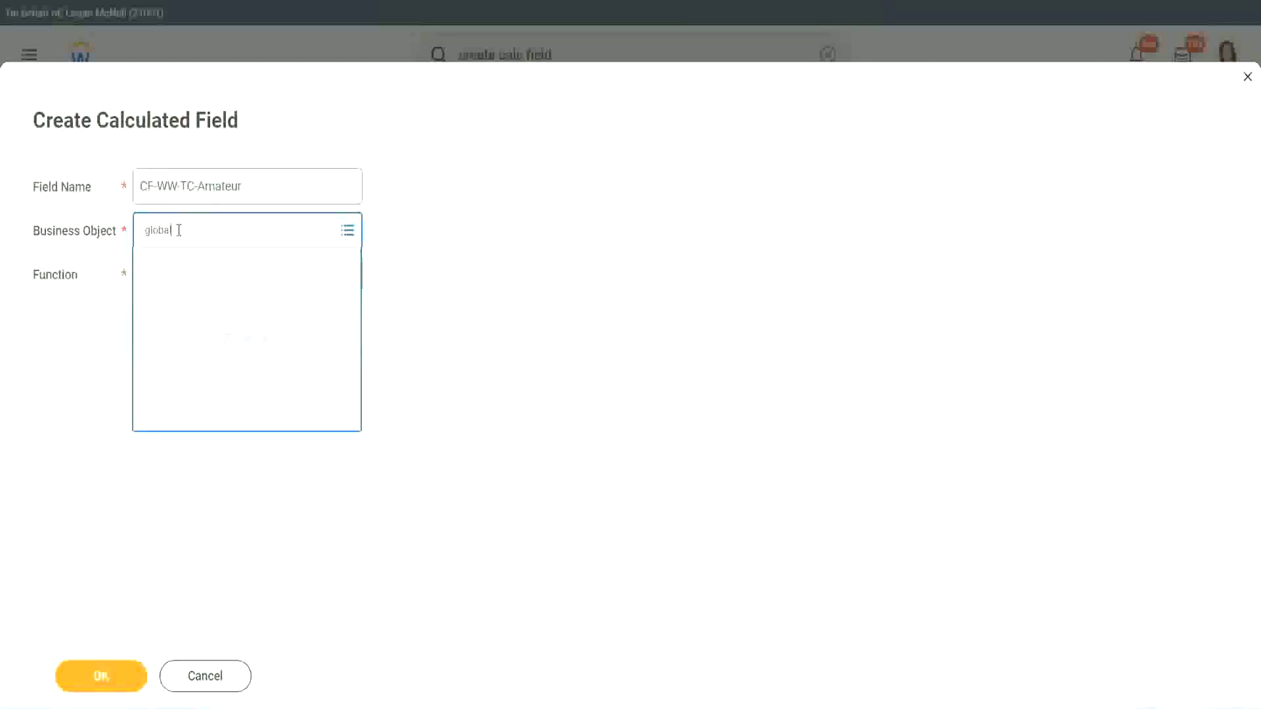
{"action": "left_click", "coordinate": [196, 307]}
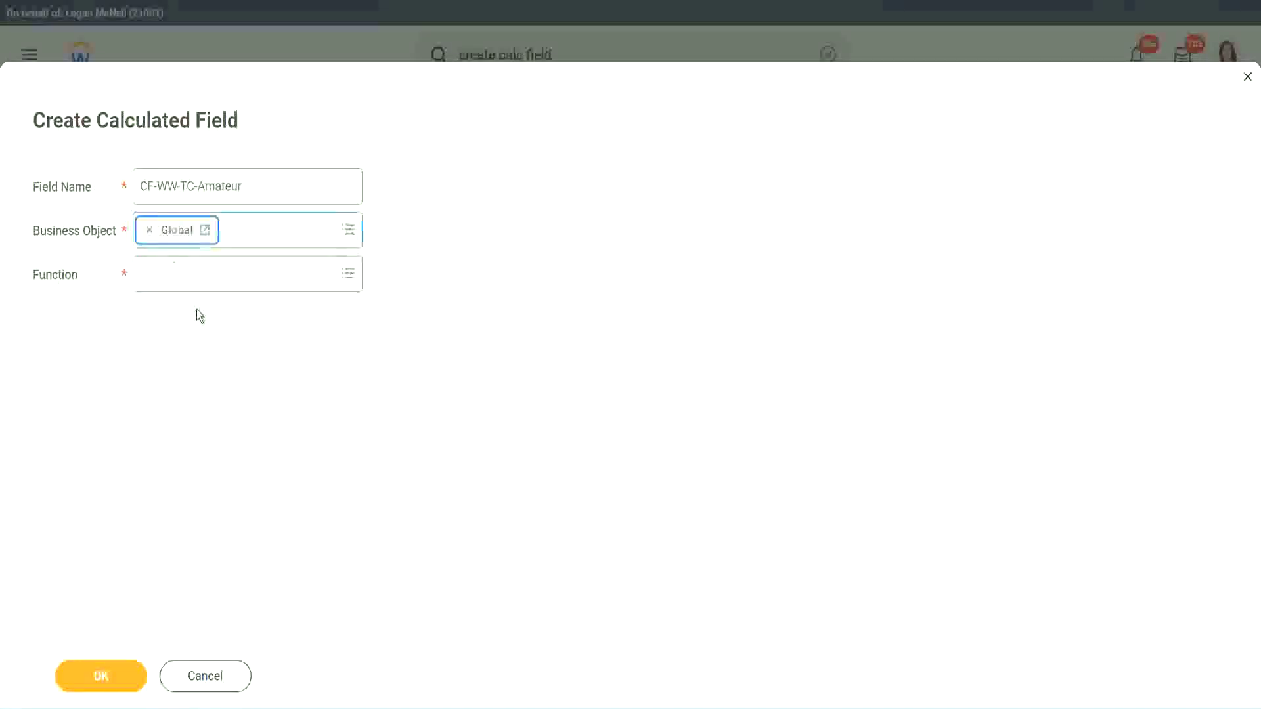
{"action": "triple_click", "coordinate": [326, 186]}
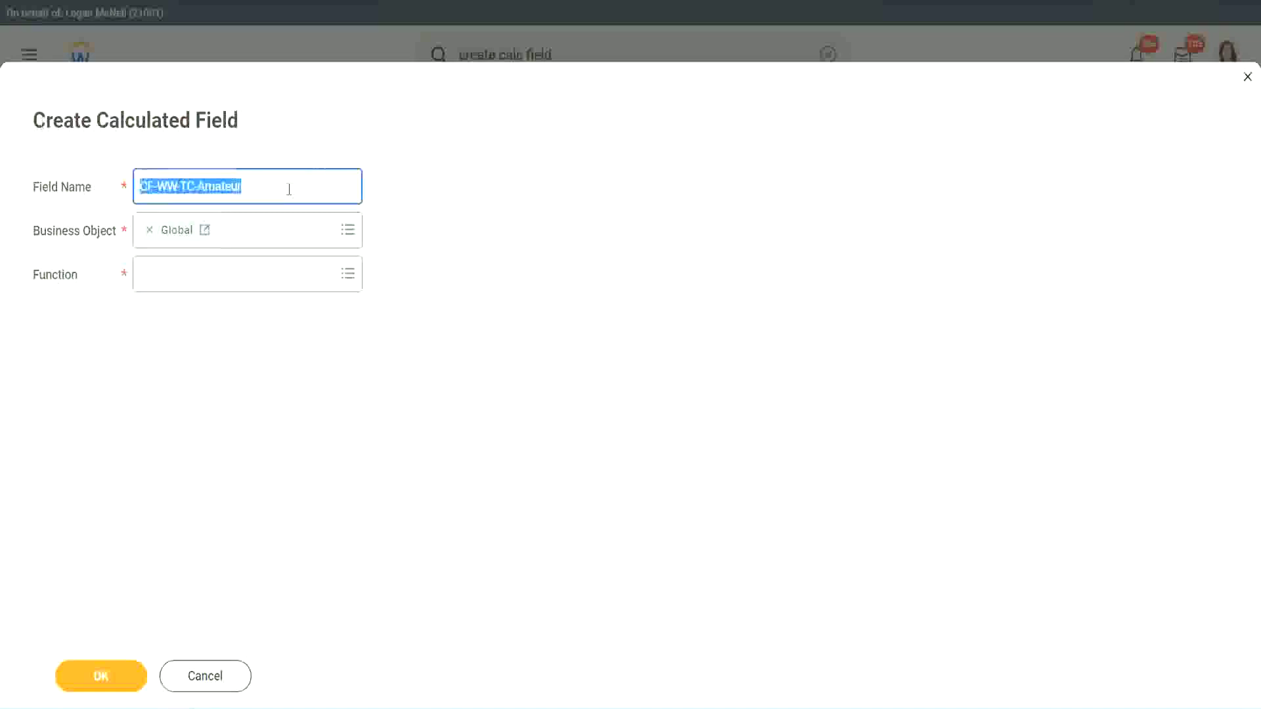
{"action": "left_click", "coordinate": [282, 189]}
{"action": "double_click", "coordinate": [249, 184]}
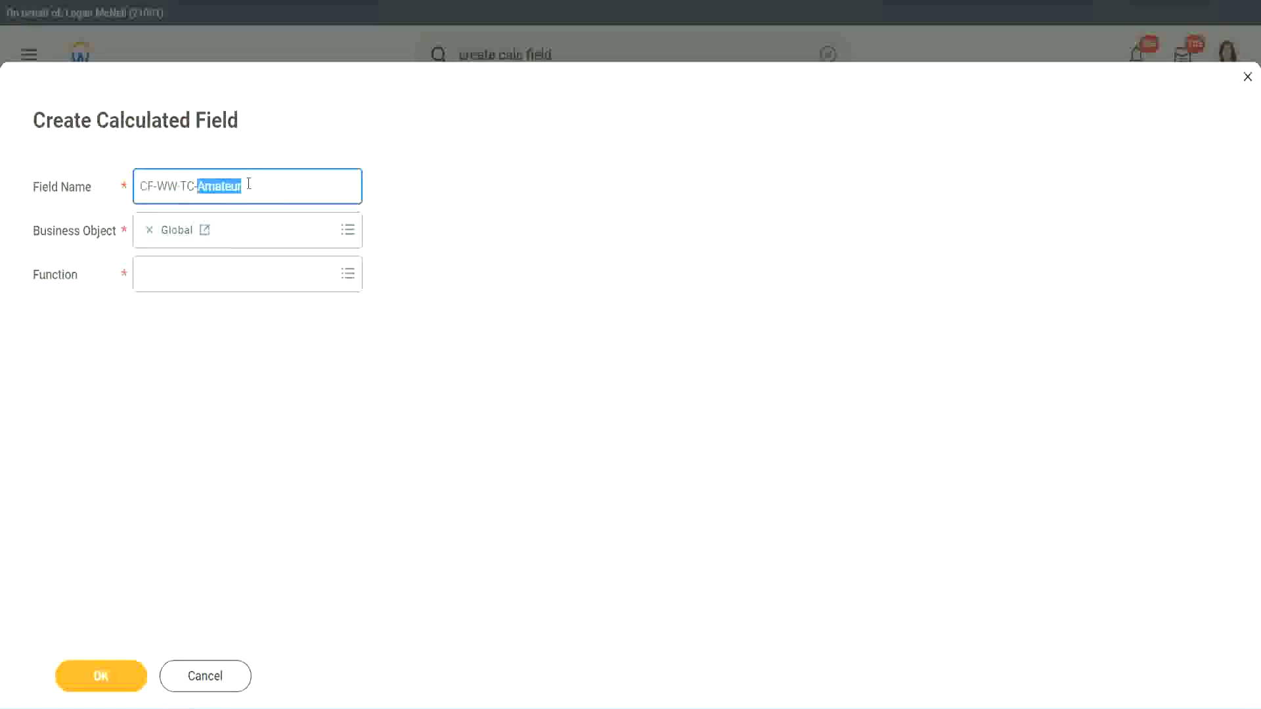
{"action": "left_click", "coordinate": [261, 183]}
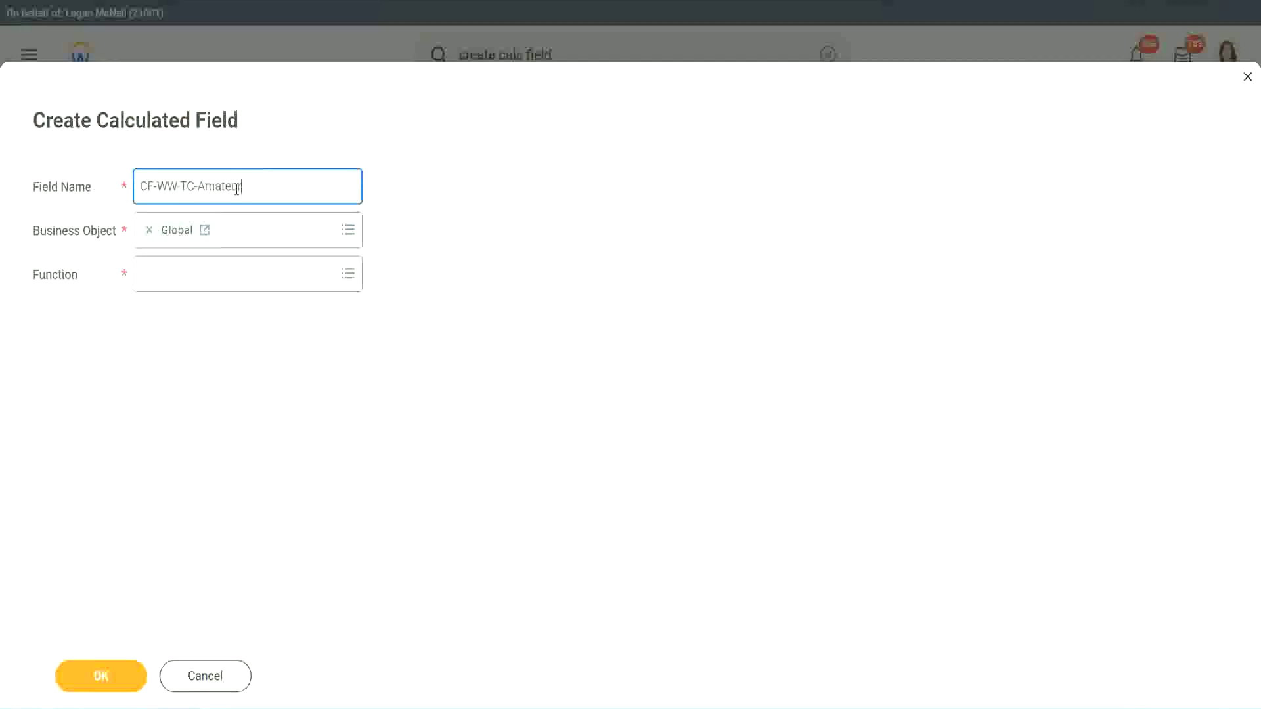
{"action": "double_click", "coordinate": [236, 188]}
- Choose the Text Constant function for the new field and save it with the text constant Amateur
{"action": "left_click", "coordinate": [174, 273]}
{"action": "type", "text": "text const"}
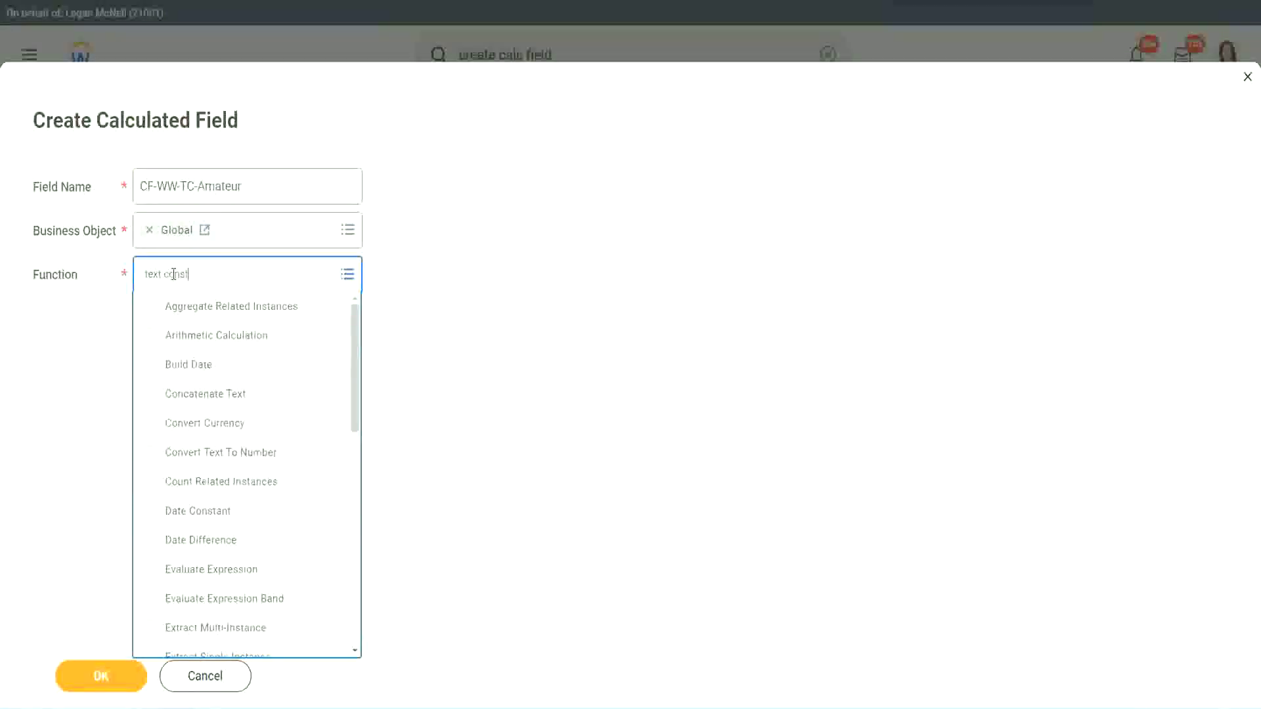
{"action": "key", "text": "Return"}
{"action": "left_click", "coordinate": [104, 687]}
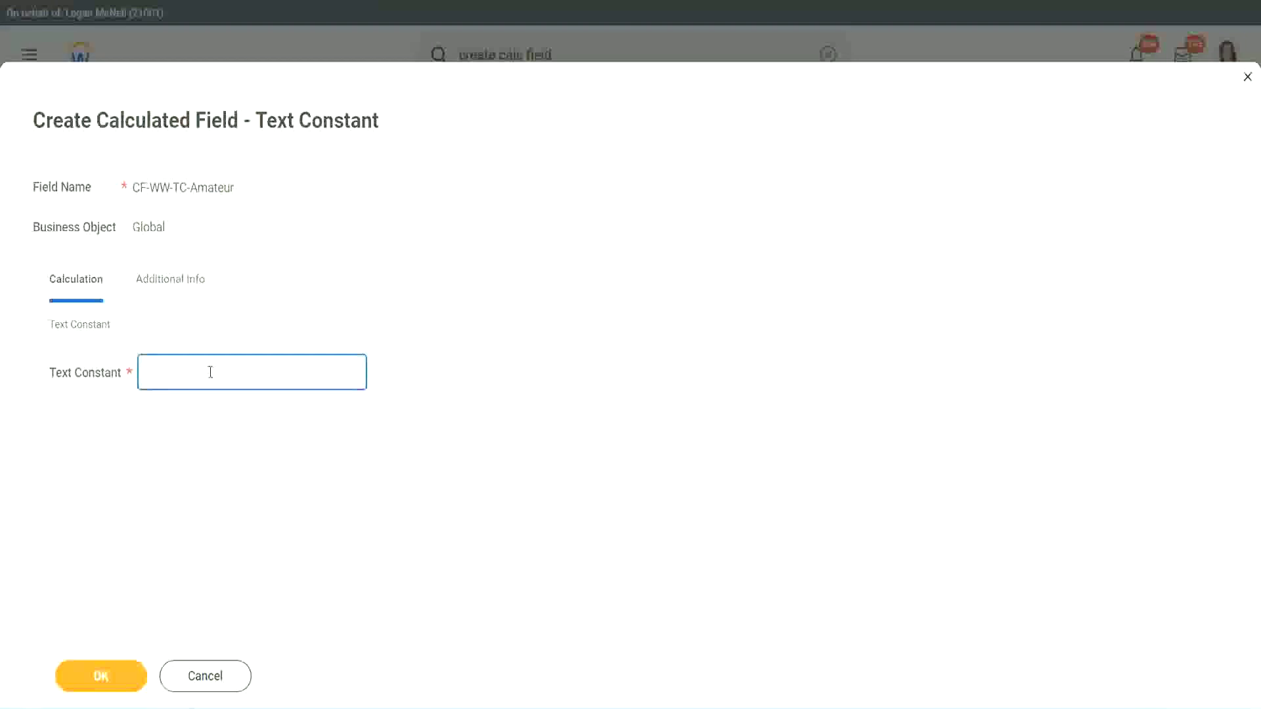
{"action": "type", "text": "Amateur"}
{"action": "left_click", "coordinate": [95, 679]}
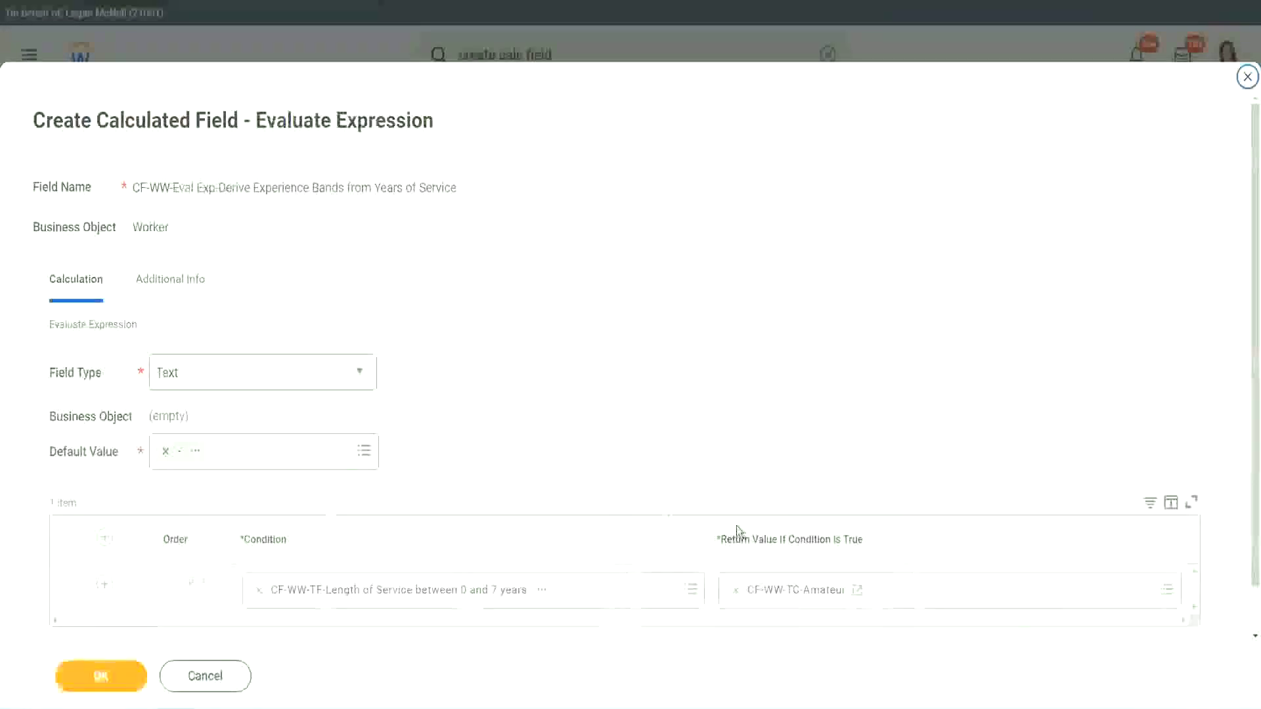
{"action": "right_click", "coordinate": [783, 594]}
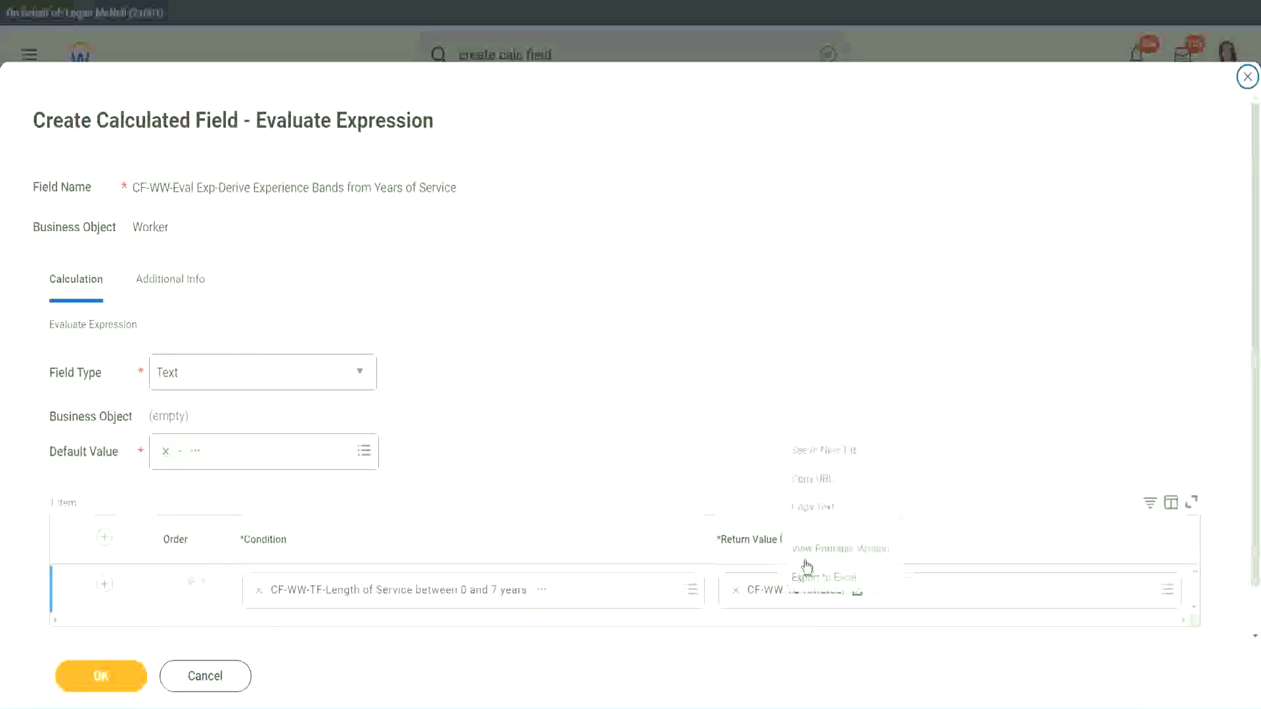
{"action": "left_click", "coordinate": [726, 540]}
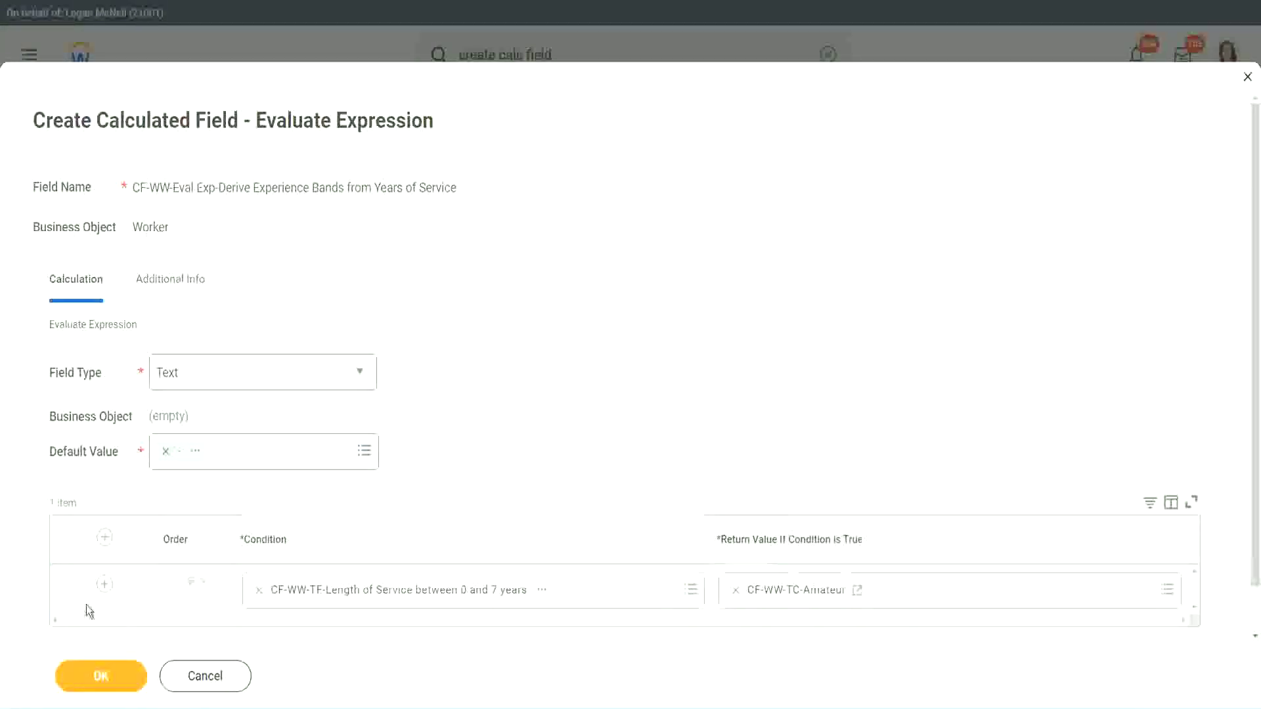
- Add three empty rows below the first condition row of the Evaluate Expression field
{"action": "left_click", "coordinate": [101, 589]}
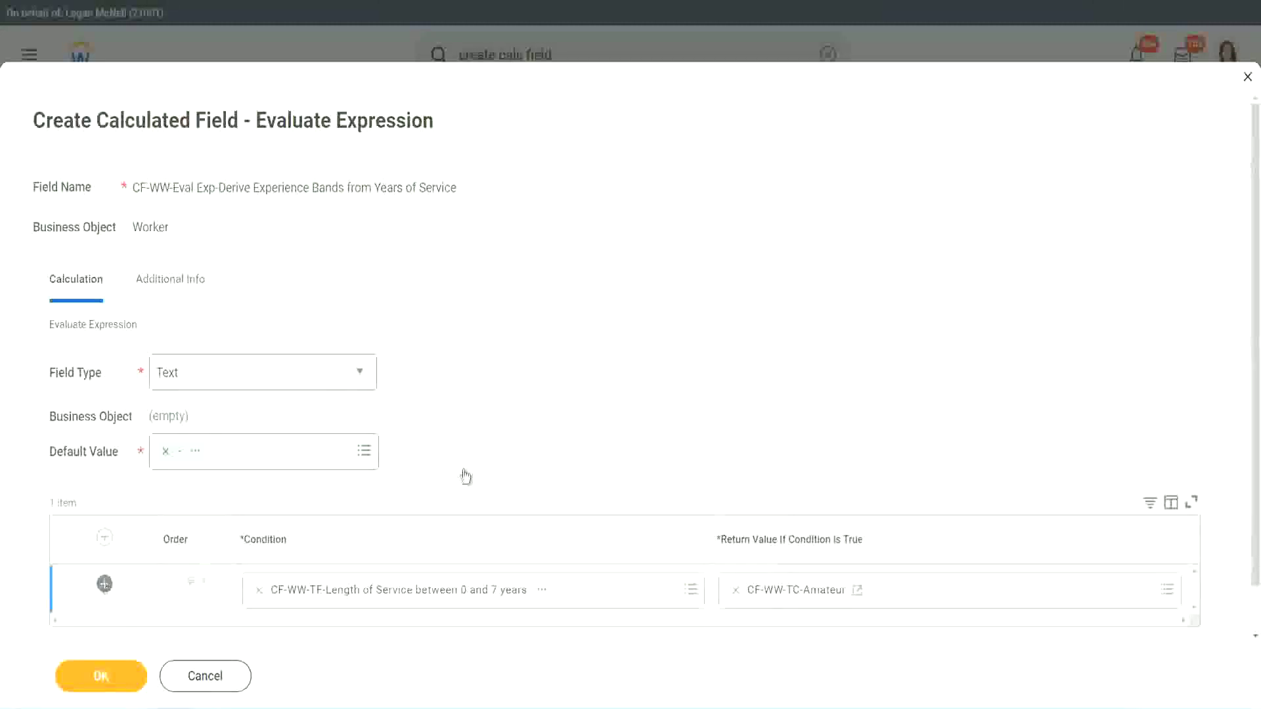
{"action": "scroll", "coordinate": [495, 462], "scroll_direction": "down", "scroll_amount": 2}
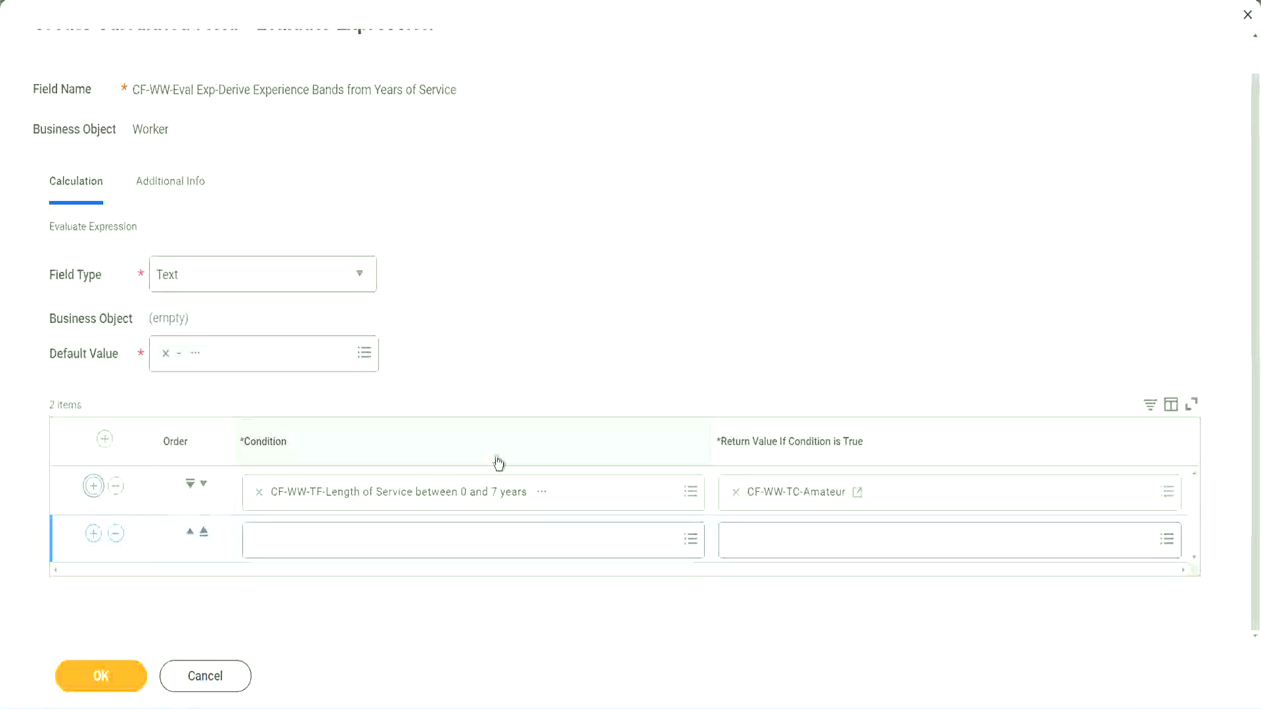
{"action": "left_click", "coordinate": [94, 538]}
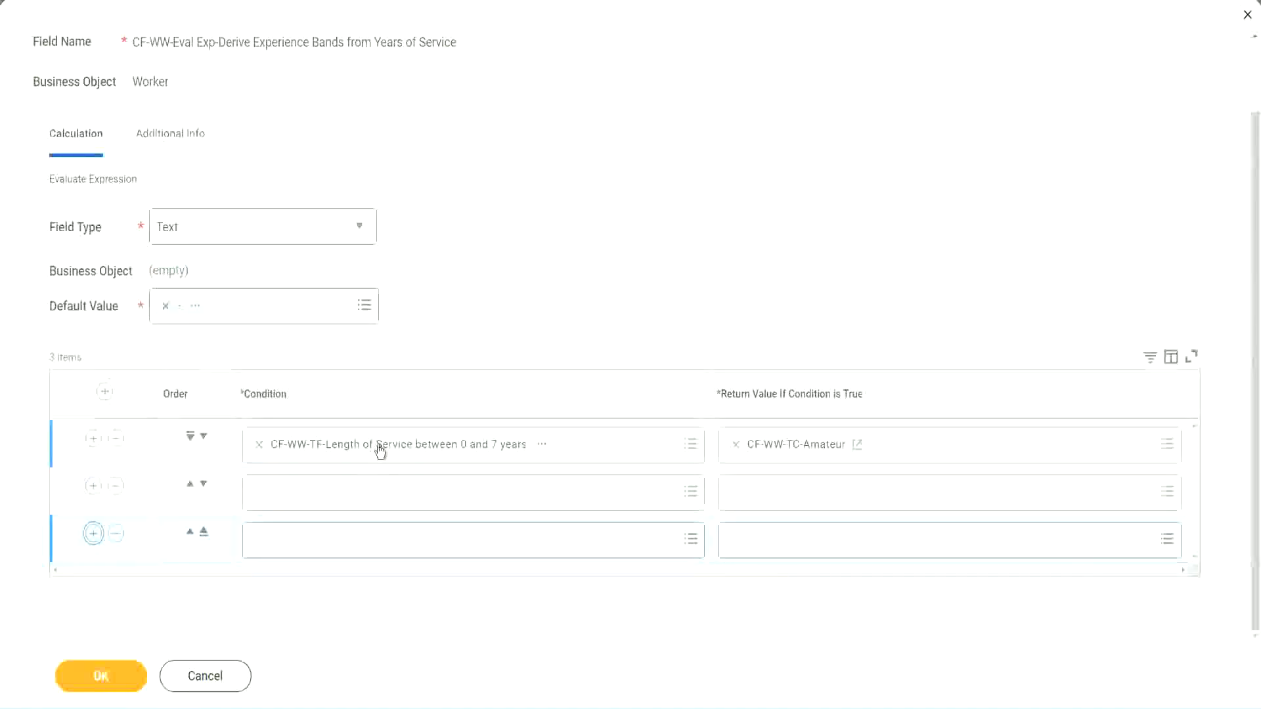
- Set the second row's condition to CF-WW-TF-Length of Service between 8 and 15 years
{"action": "left_click", "coordinate": [311, 497]}
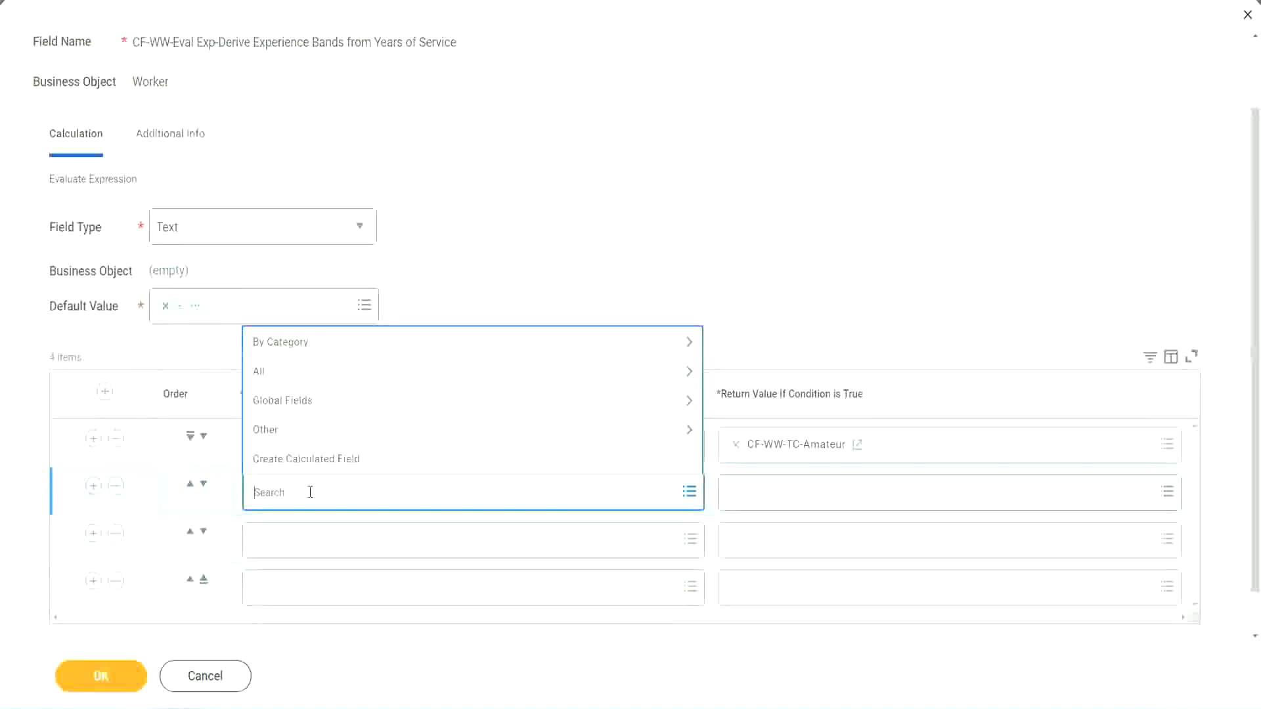
{"action": "type", "text": "cf-ww"}
{"action": "type", "text": "-tt"}
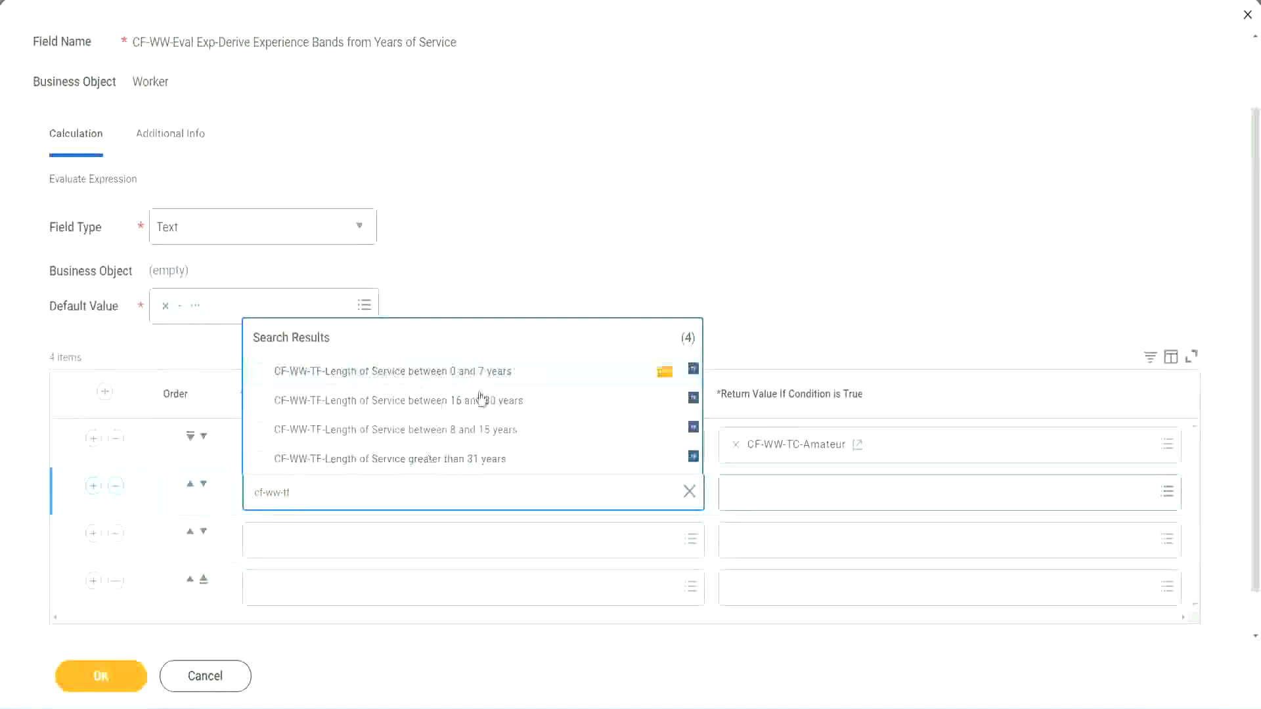
{"action": "left_click", "coordinate": [484, 436]}
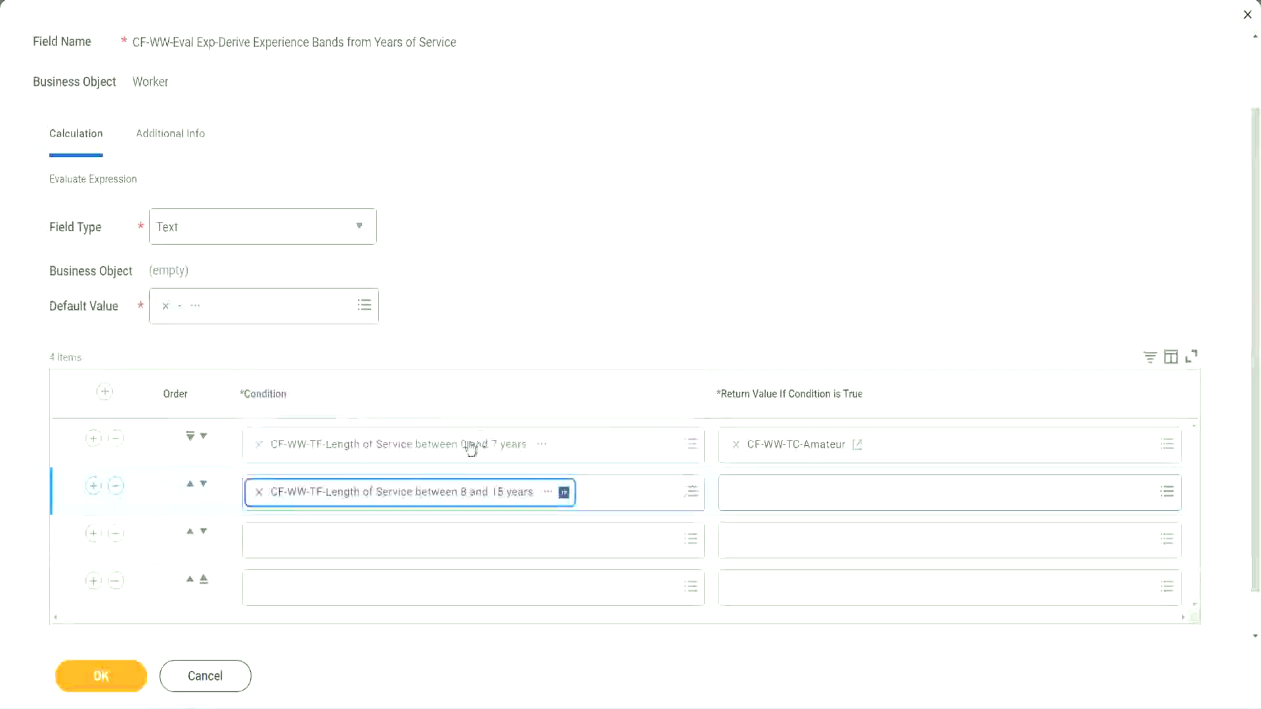
- Set the third row's condition to CF-WW-TF-Length of Service between 16 and 30 years
{"action": "left_click", "coordinate": [318, 539]}
{"action": "type", "text": "cf"}
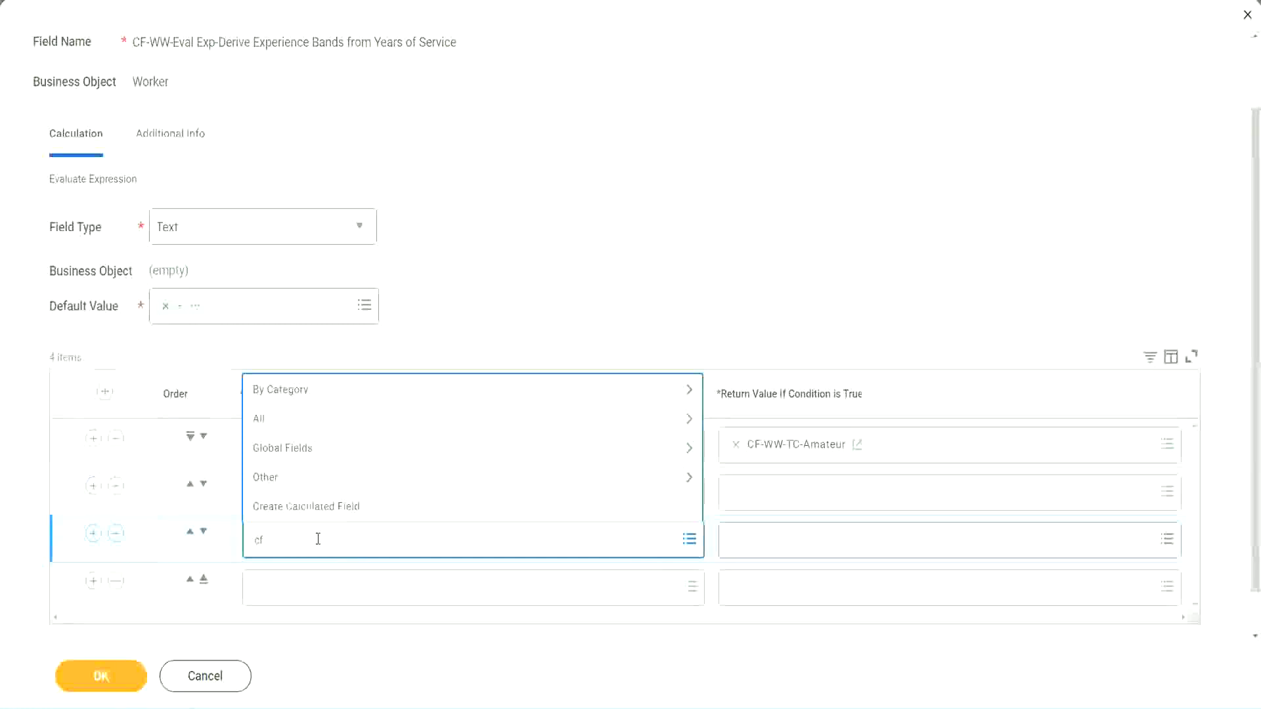
{"action": "type", "text": "-ww-tf"}
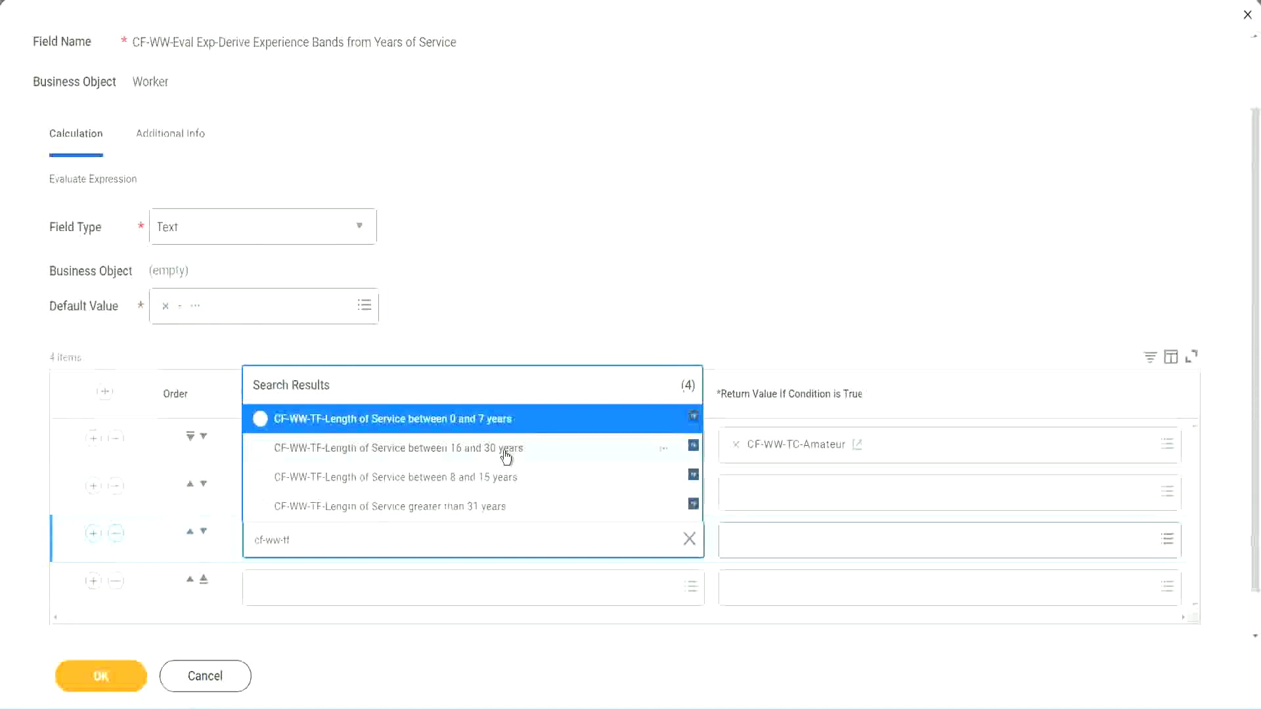
{"action": "left_click", "coordinate": [506, 452]}
- Set the fourth row's condition to CF-WW-TF-Length of Service greater than 31 years
{"action": "left_click", "coordinate": [298, 591]}
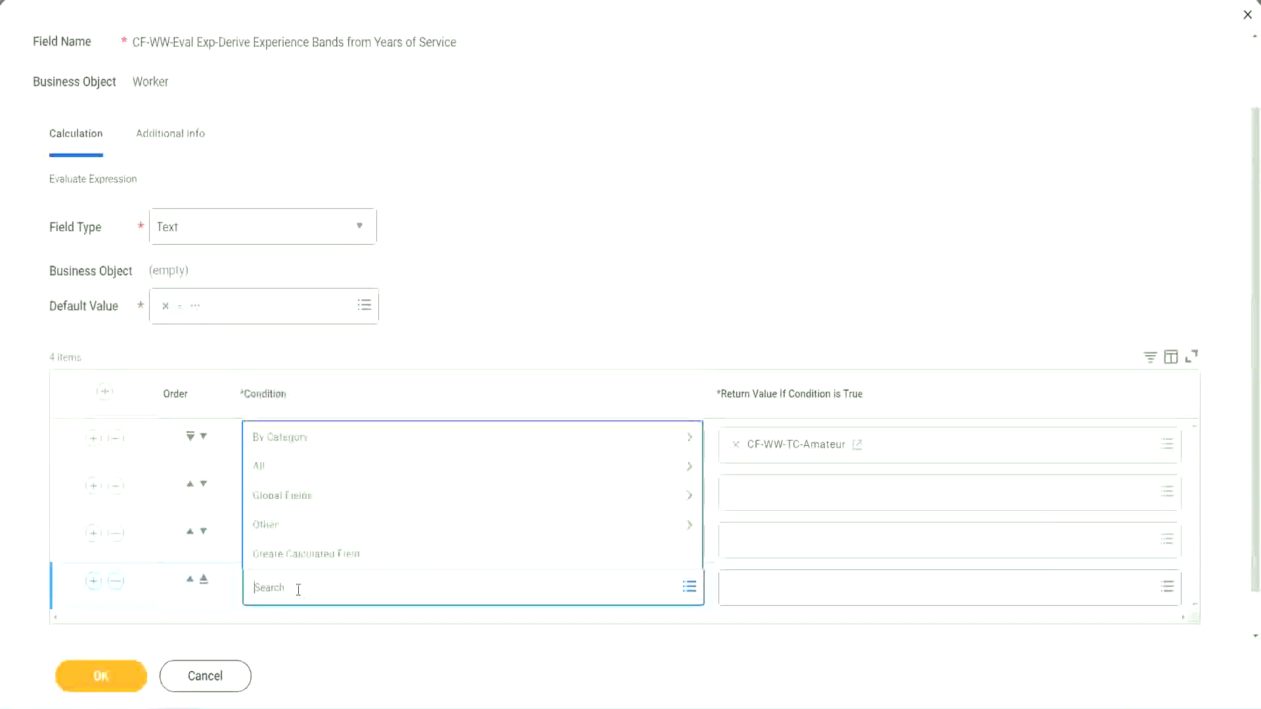
{"action": "type", "text": "cf-ww"}
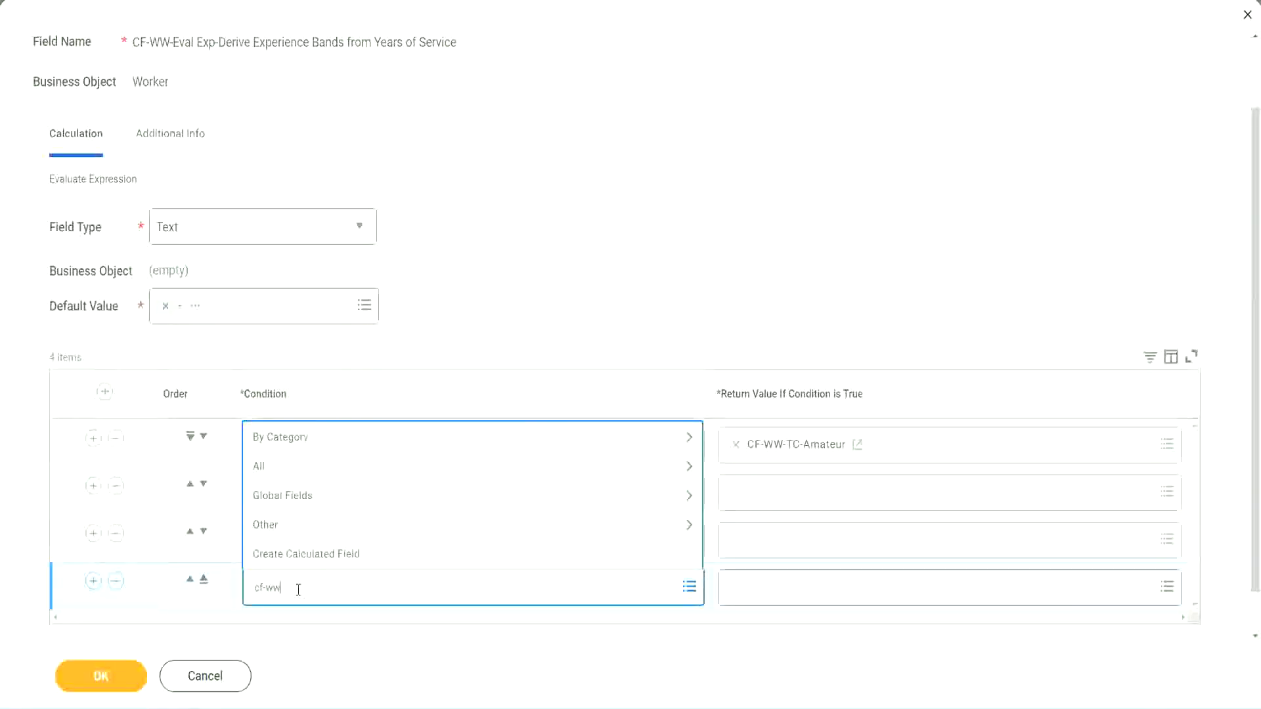
{"action": "type", "text": " tf 31"}
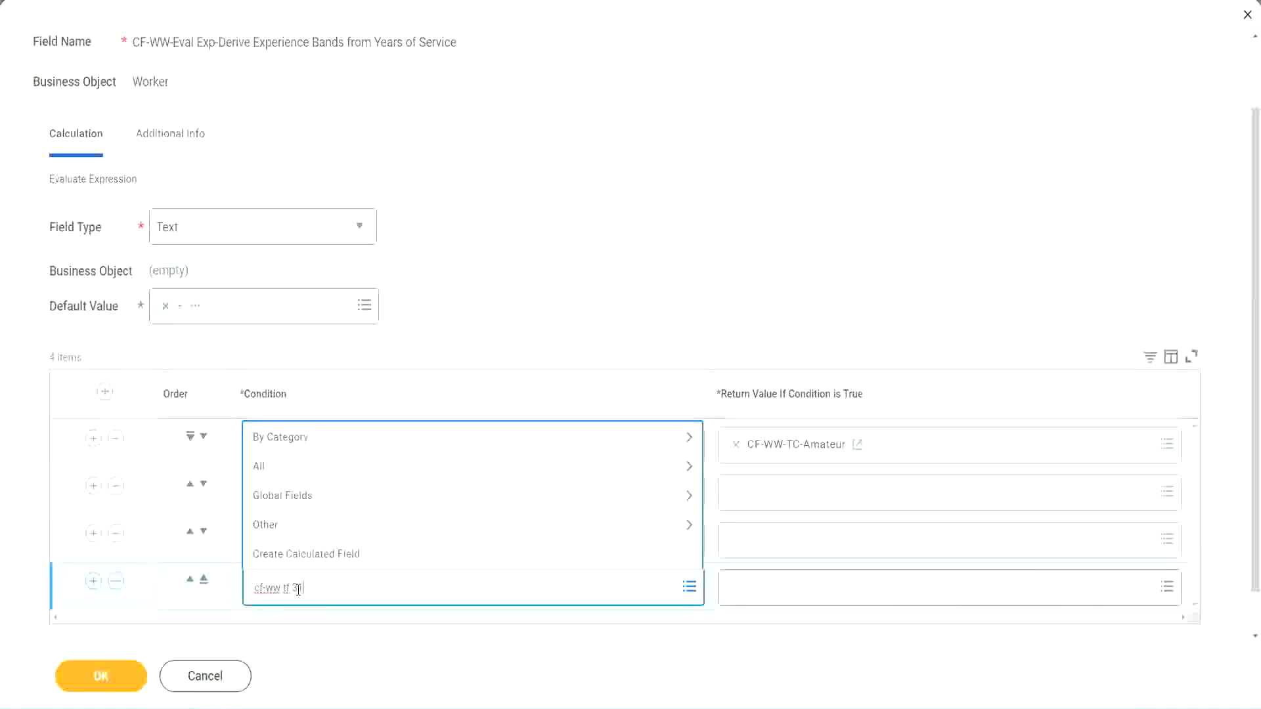
{"action": "key", "text": "Return"}
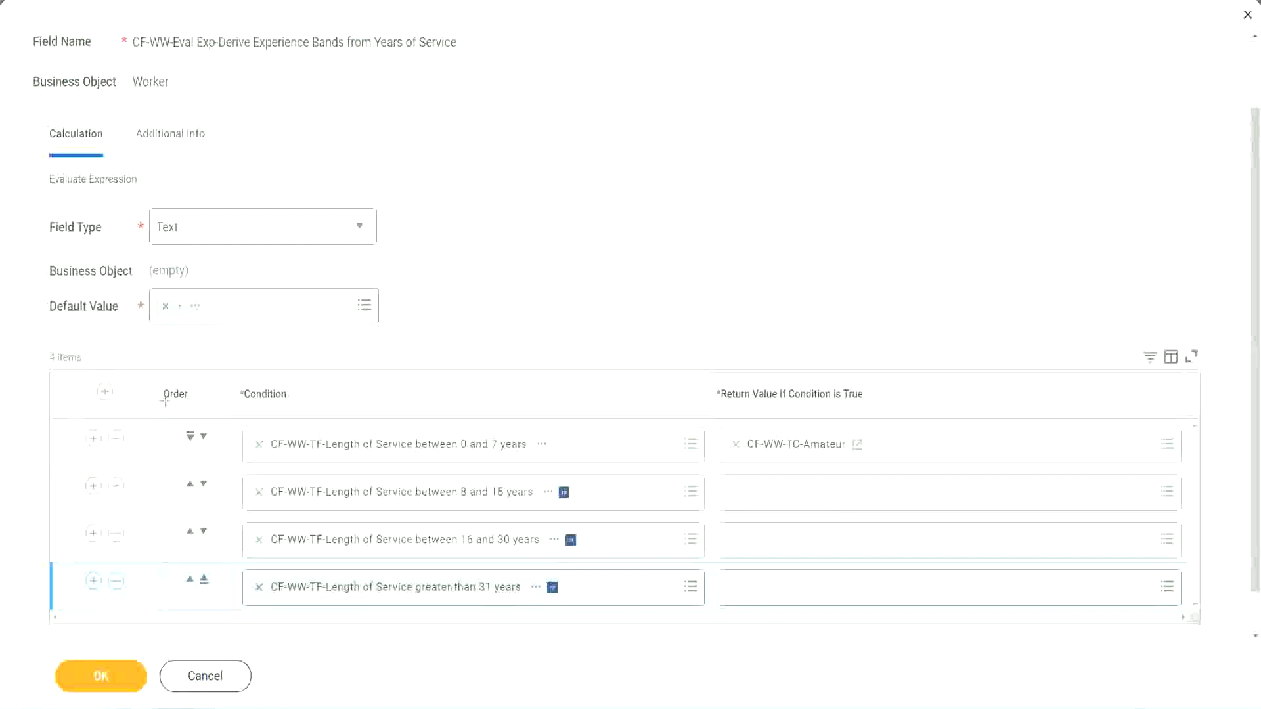
- Move the 8 to 15 years condition above the 0 to 7 years condition and back below it
{"action": "left_click_drag", "start_coordinate": [142, 385], "coordinate": [140, 520]}
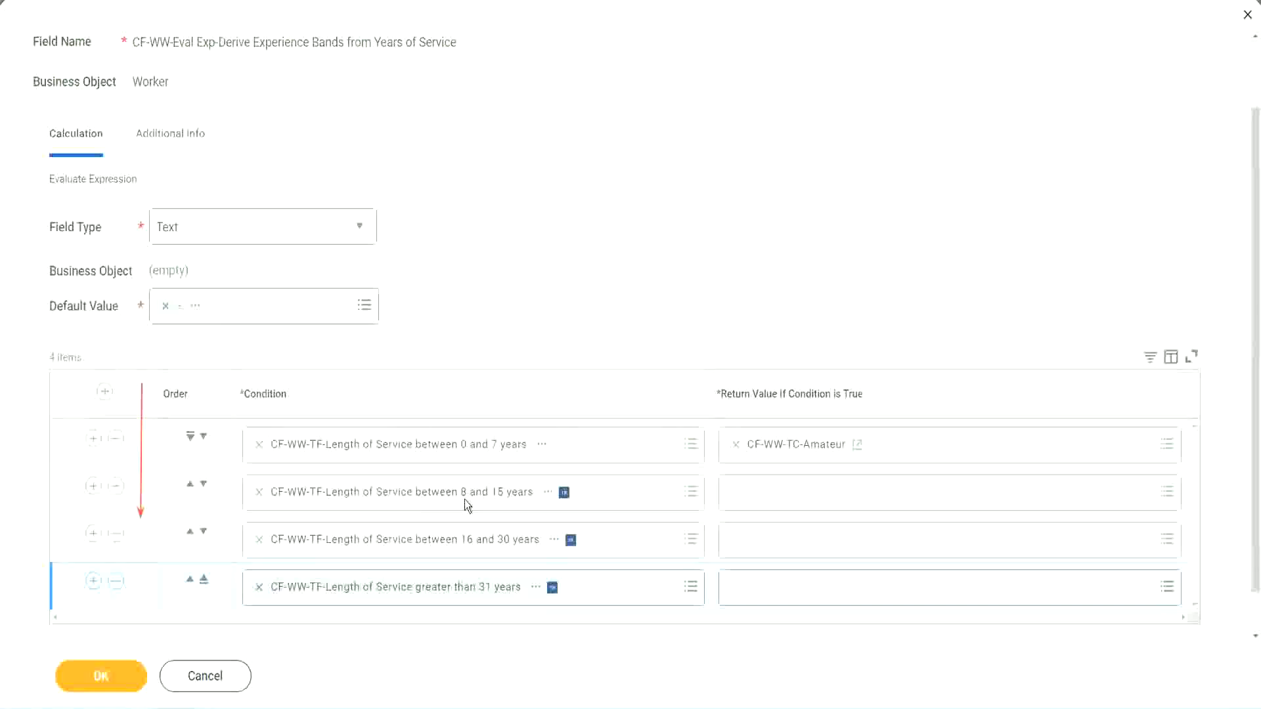
{"action": "left_click", "coordinate": [191, 488]}
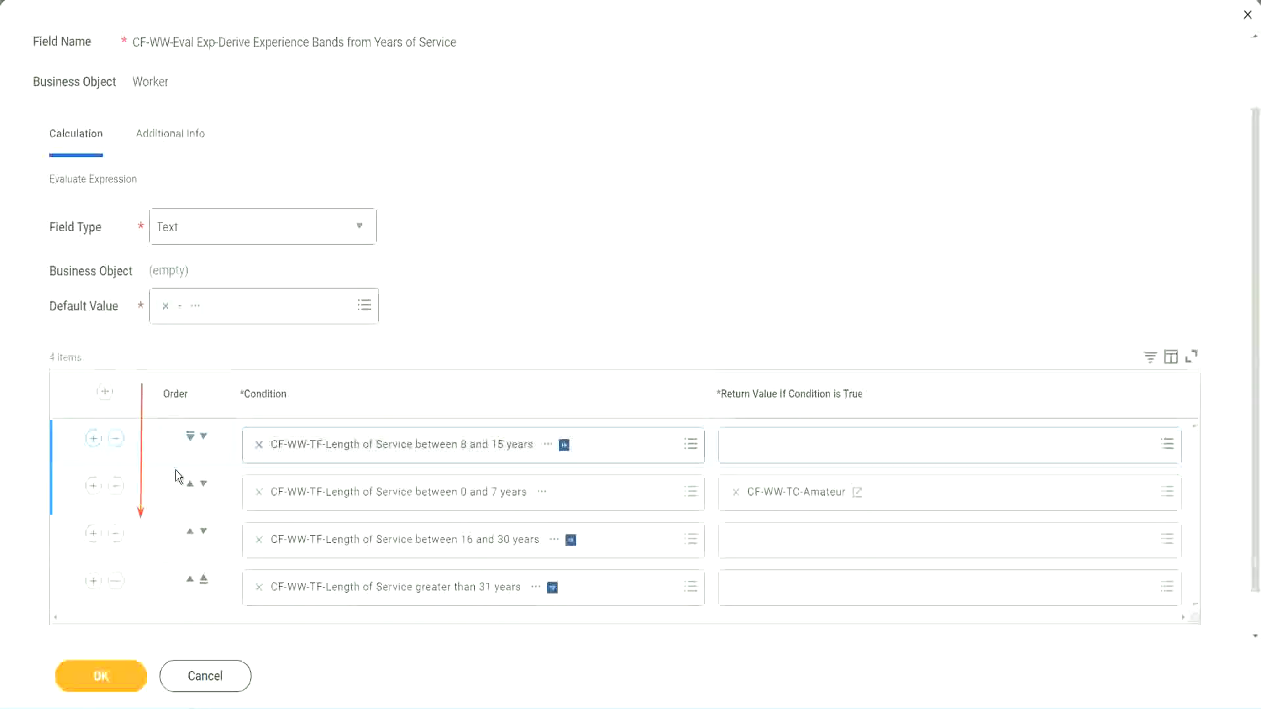
{"action": "left_click", "coordinate": [204, 437]}
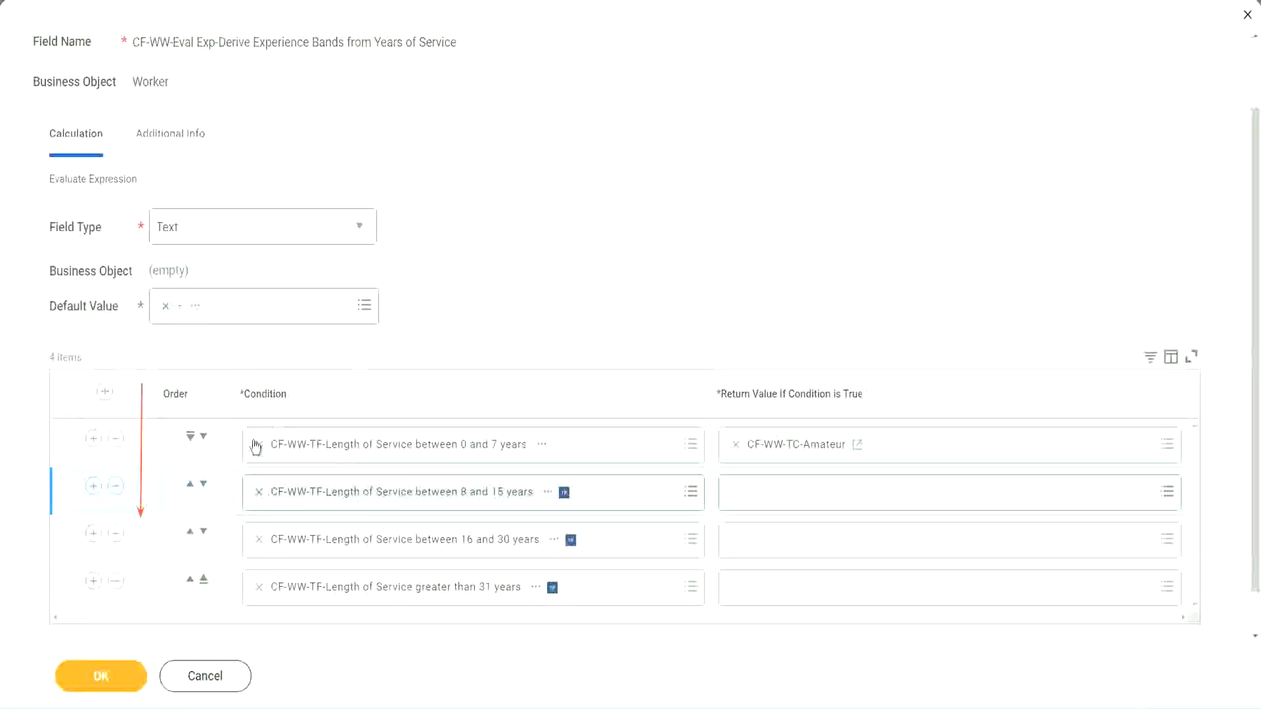
- Swap the first two condition rows and back, copying the text of the CF-WW-TC-Amateur return value in between
{"action": "left_click", "coordinate": [190, 486]}
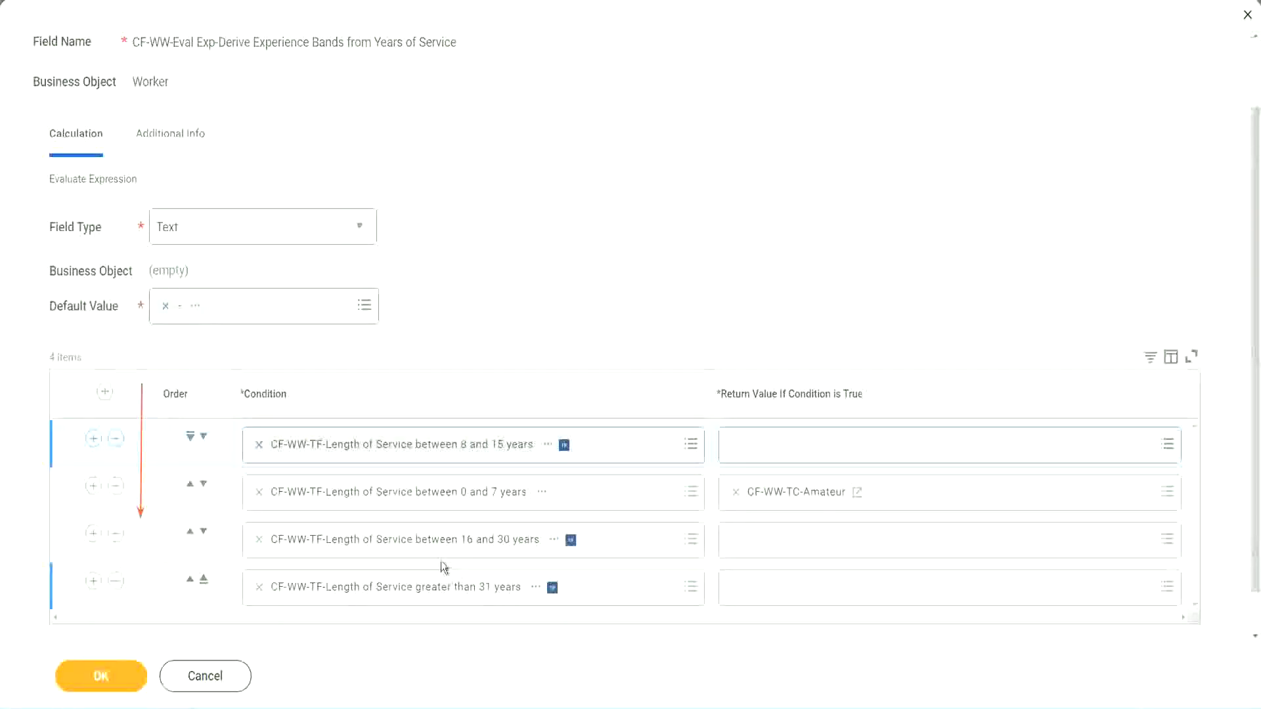
{"action": "right_click", "coordinate": [799, 503]}
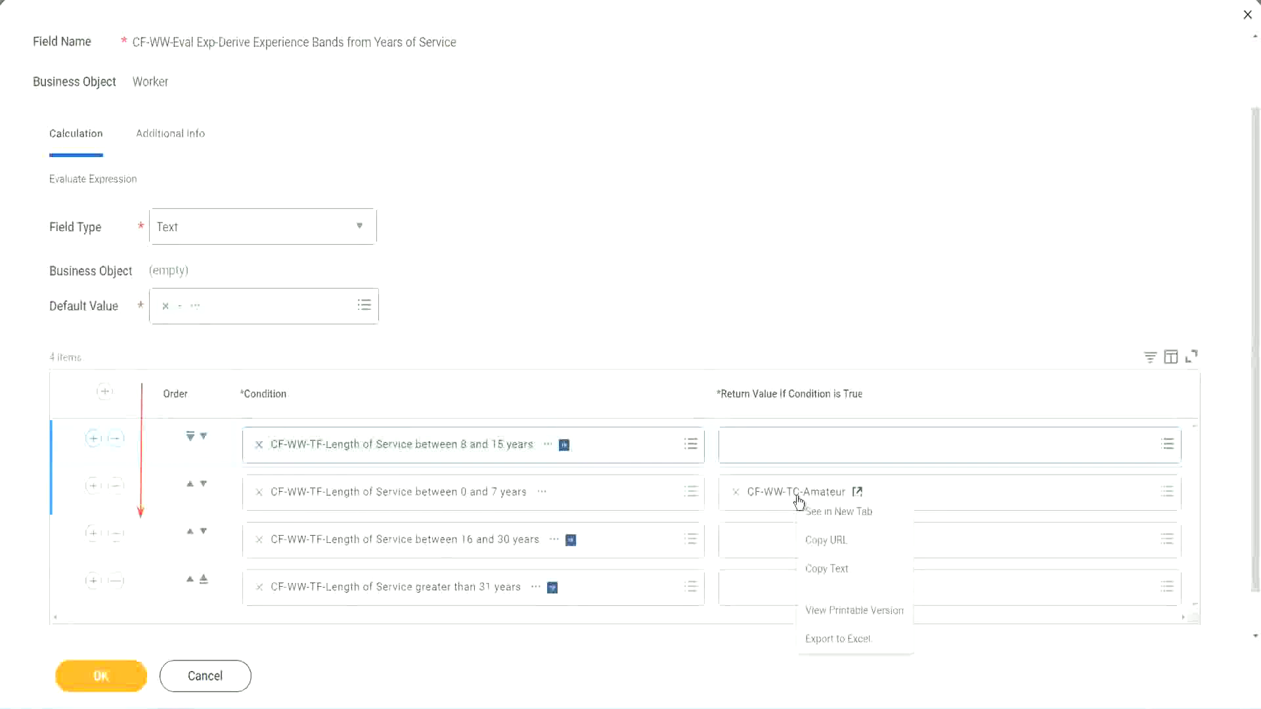
{"action": "left_click", "coordinate": [826, 566]}
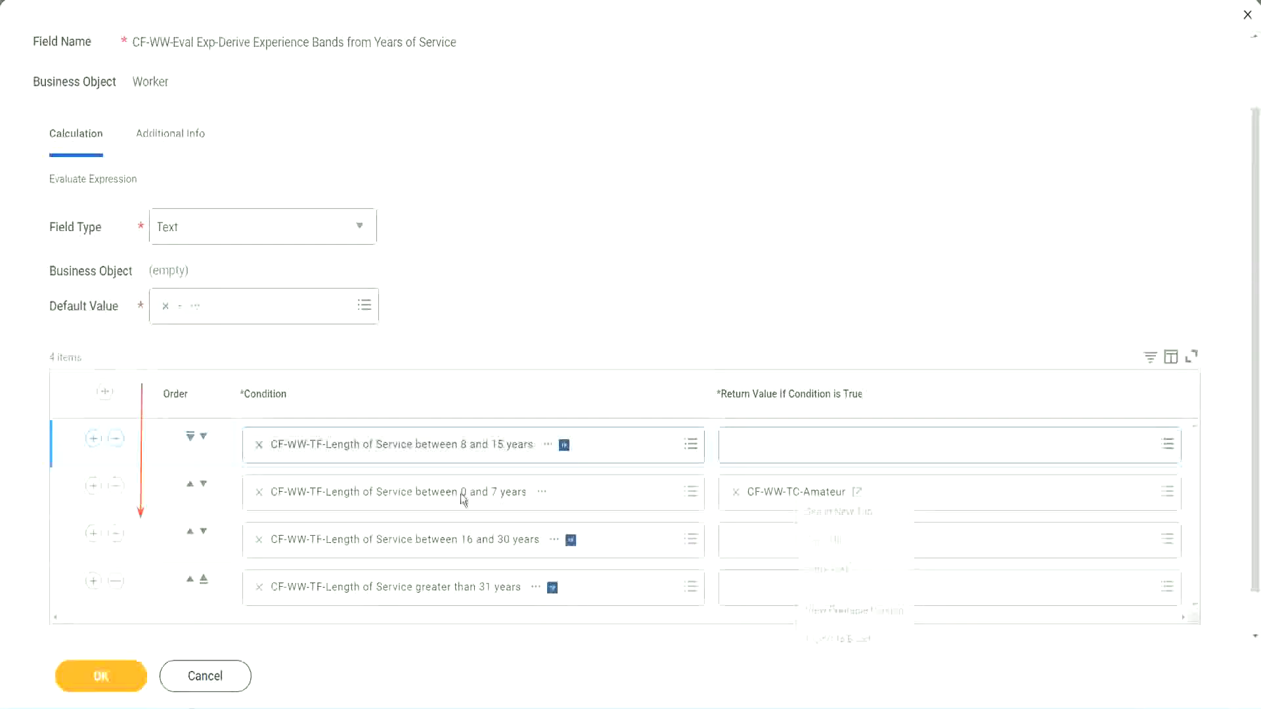
{"action": "left_click", "coordinate": [203, 436]}
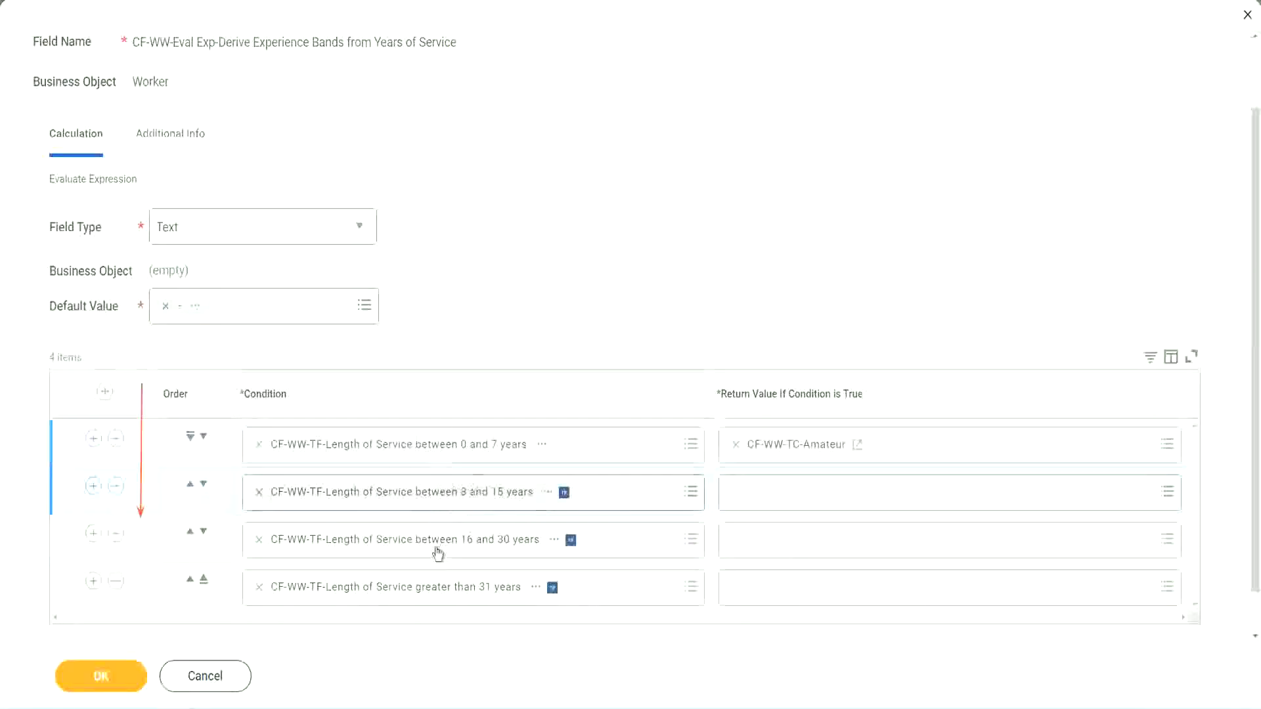
- Create a calculated field for the second row's return value, named CF-WW-TC-Experienced, with business object Global and function Text Constant
{"action": "left_click", "coordinate": [735, 492]}
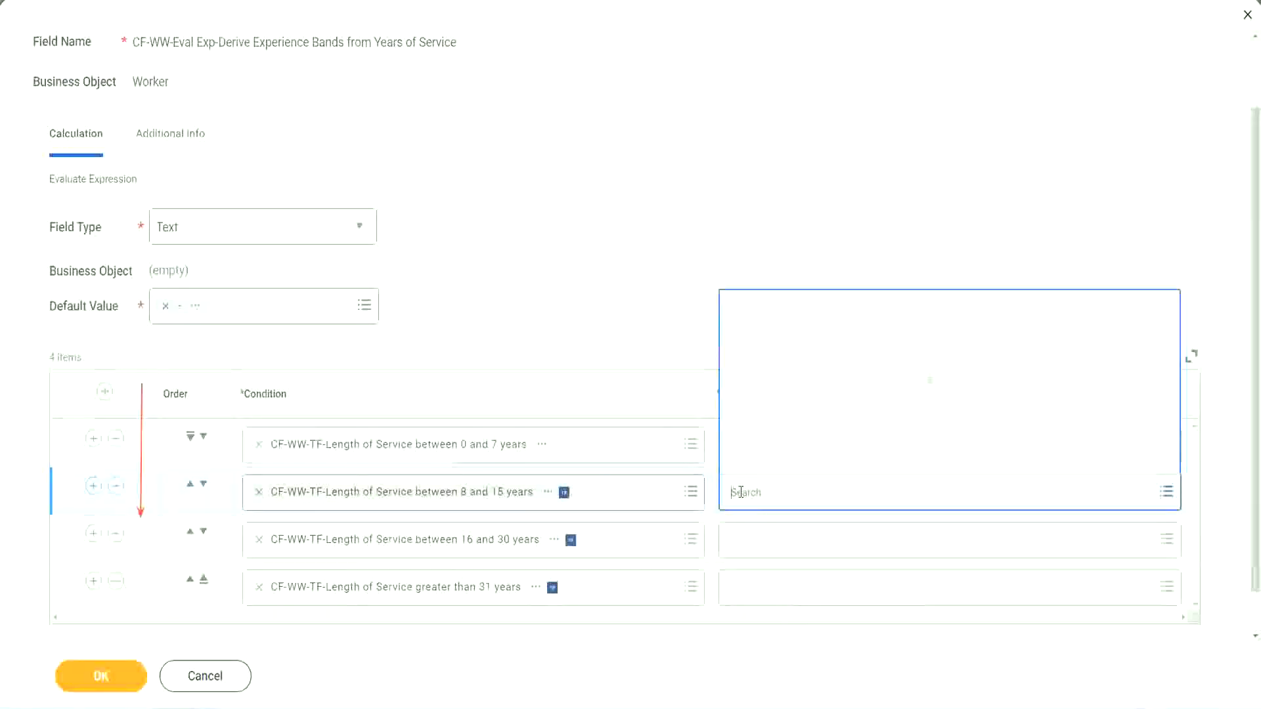
{"action": "left_click", "coordinate": [783, 459]}
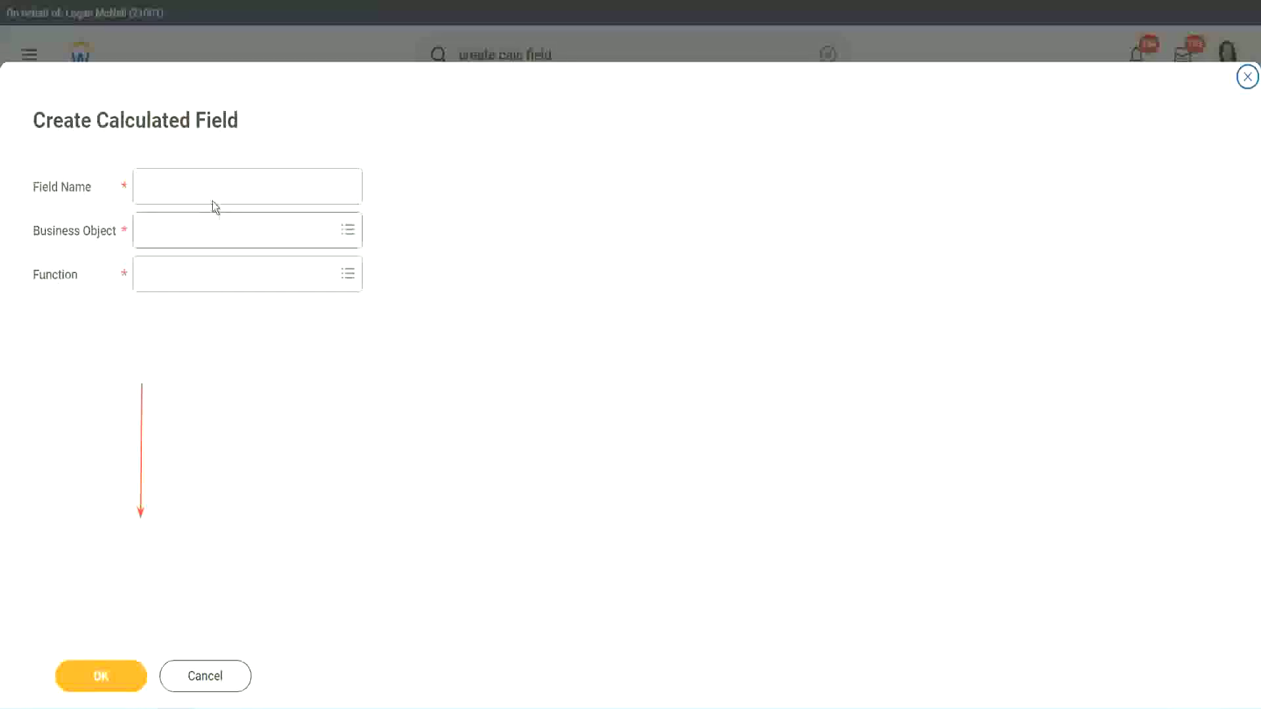
{"action": "left_click", "coordinate": [202, 187]}
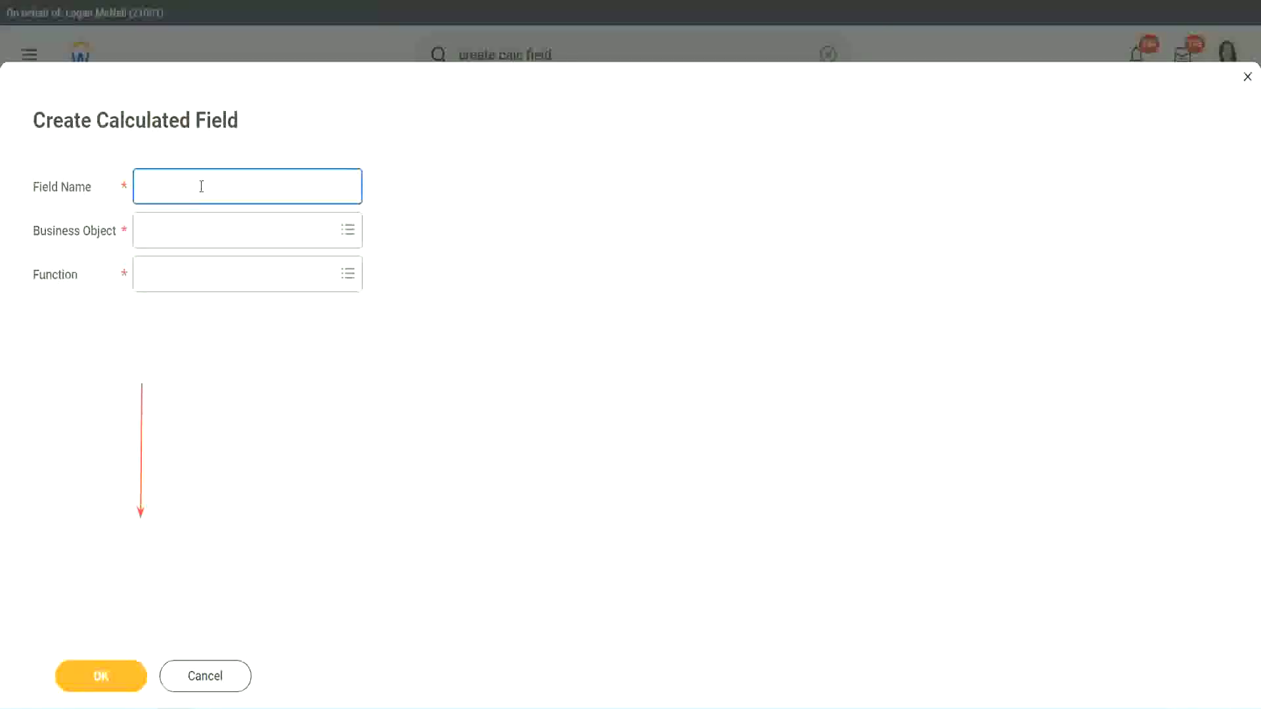
{"action": "key", "text": "ctrl+v"}
{"action": "double_click", "coordinate": [215, 187]}
{"action": "type", "text": "Experienced"}
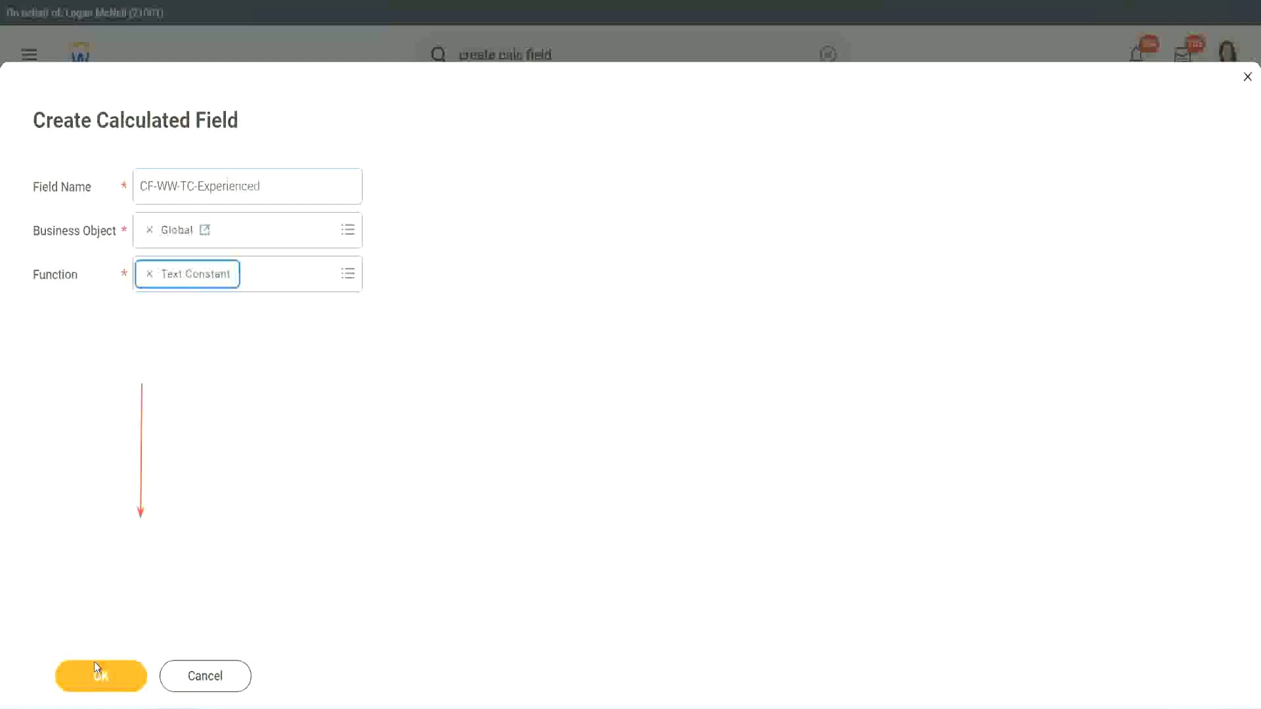
{"action": "left_click", "coordinate": [96, 665]}
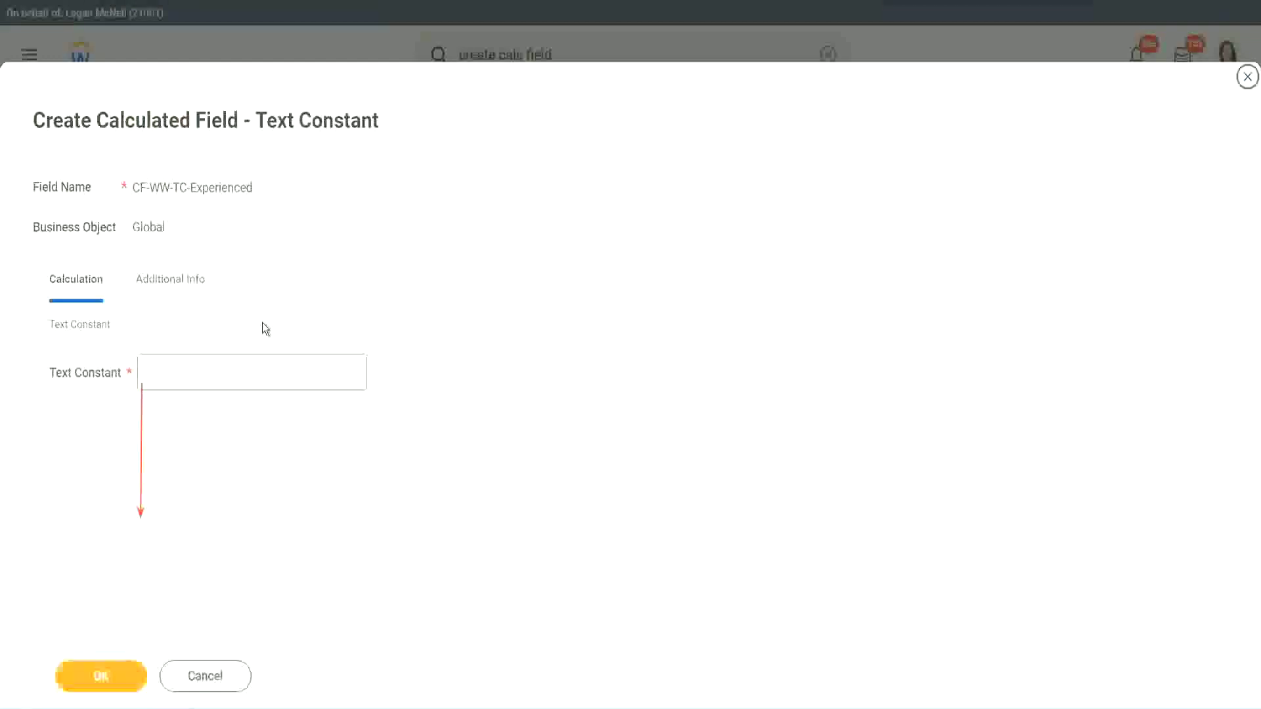
- Set the text constant to Experienced and save the field as the second row's return value
{"action": "left_click", "coordinate": [192, 373]}
{"action": "type", "text": "Ex"}
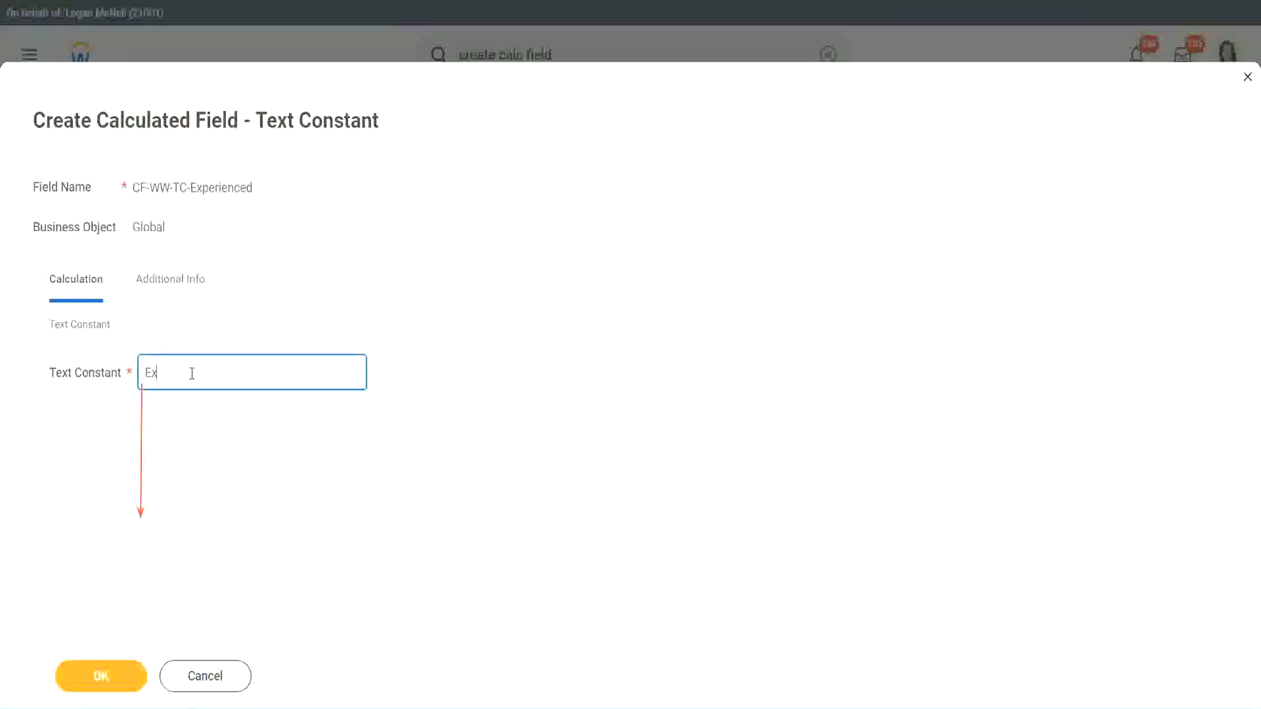
{"action": "type", "text": "perienced"}
{"action": "left_click", "coordinate": [105, 673]}
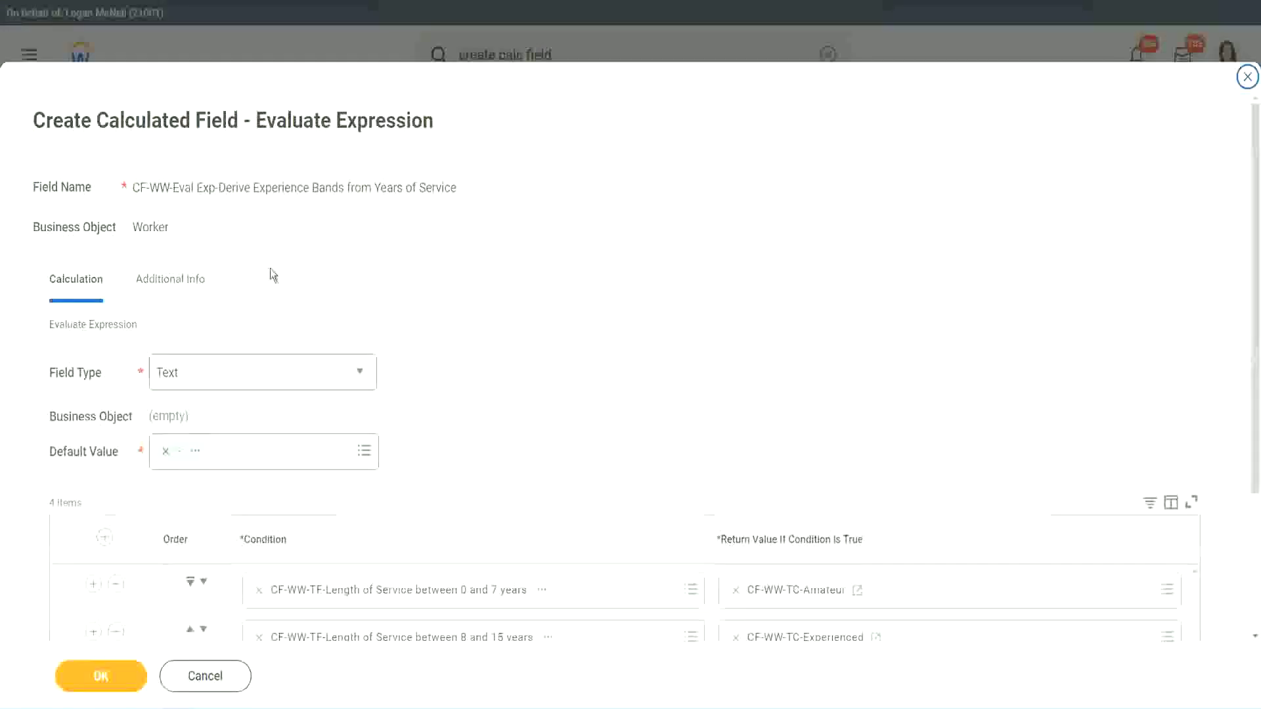
- Start a calculated field for the third row's return value, named CF-WW-TC-Senior, on the Global business object
{"action": "scroll", "coordinate": [582, 342], "scroll_direction": "down", "scroll_amount": 3}
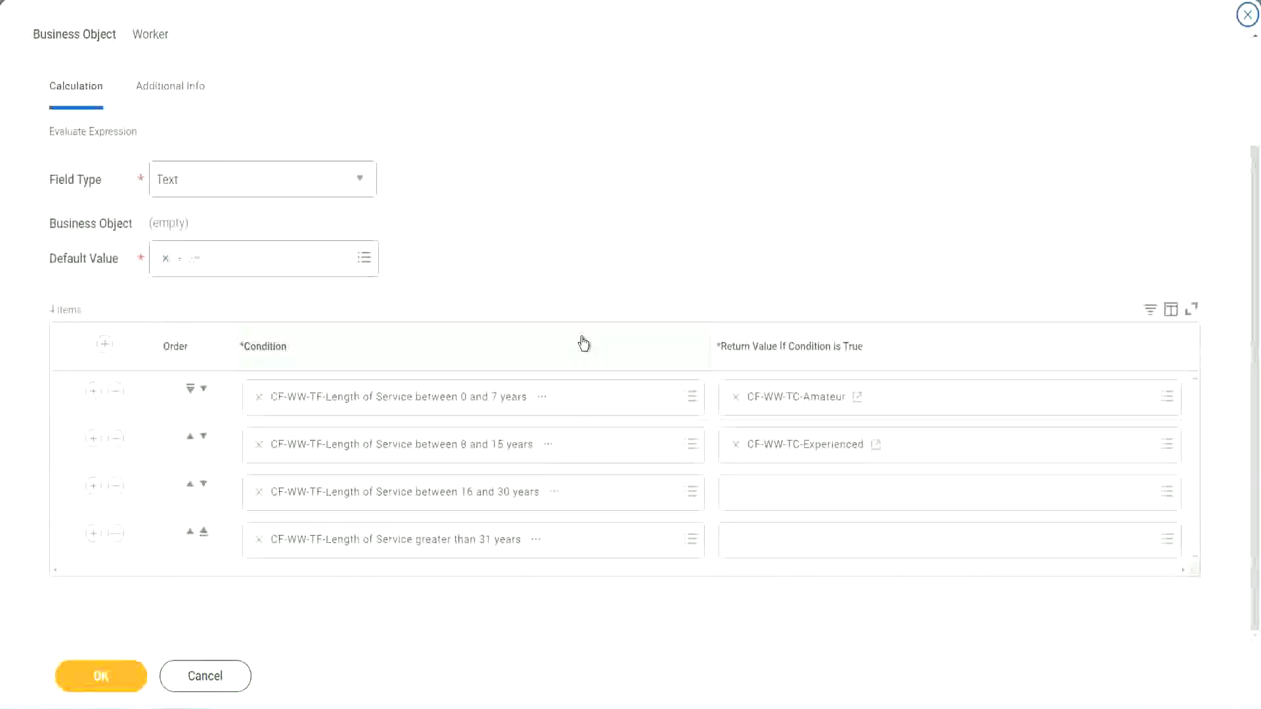
{"action": "left_click", "coordinate": [786, 499]}
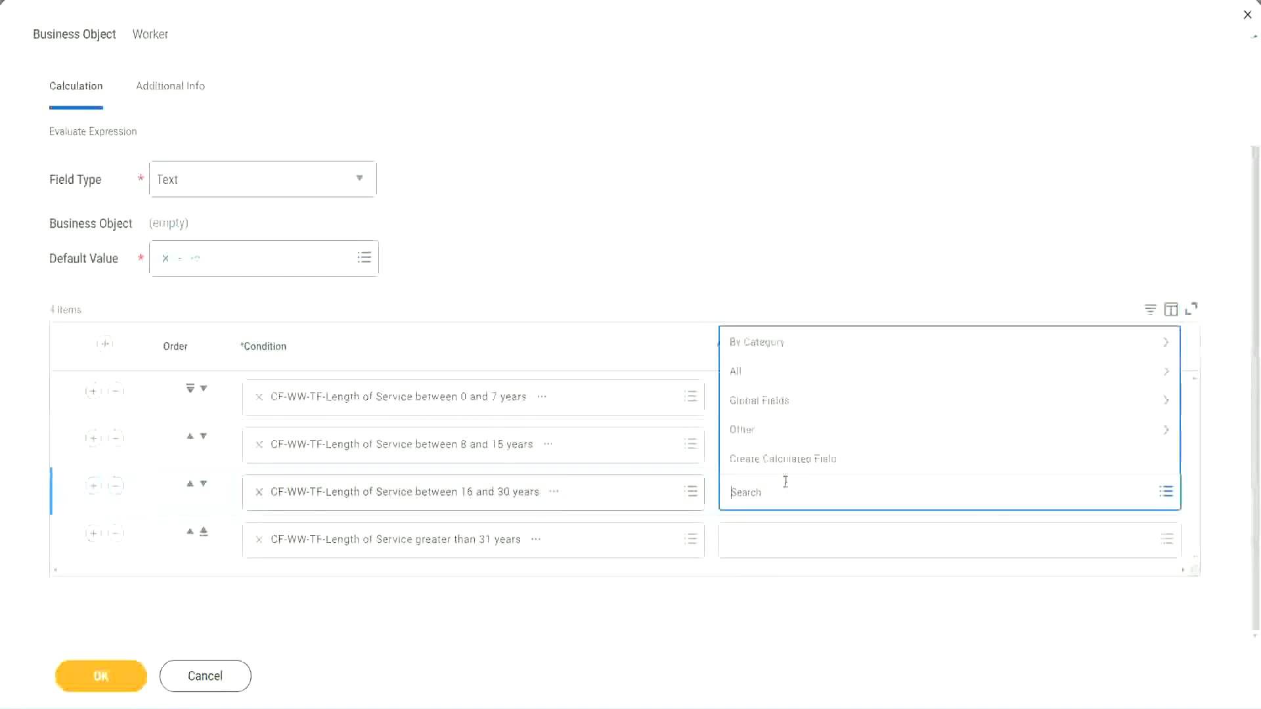
{"action": "left_click", "coordinate": [516, 358]}
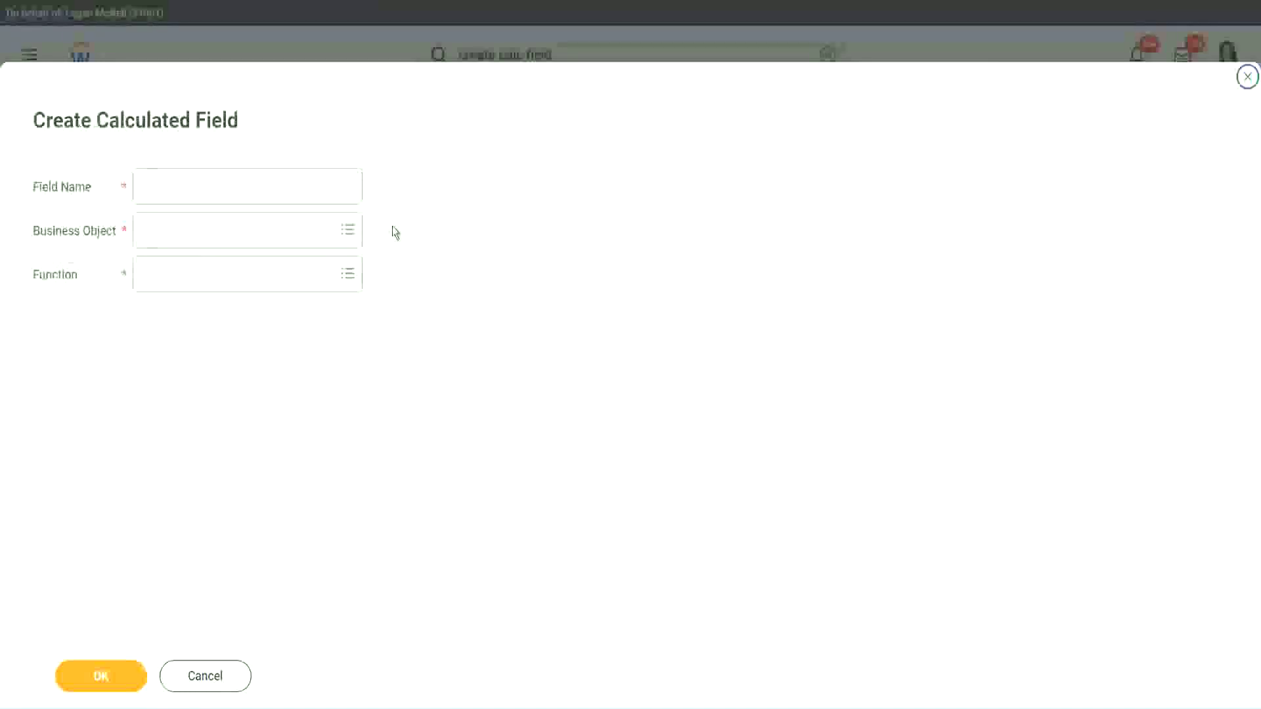
{"action": "left_click", "coordinate": [267, 186]}
{"action": "type", "text": "CF-WW-TC-Amateur"}
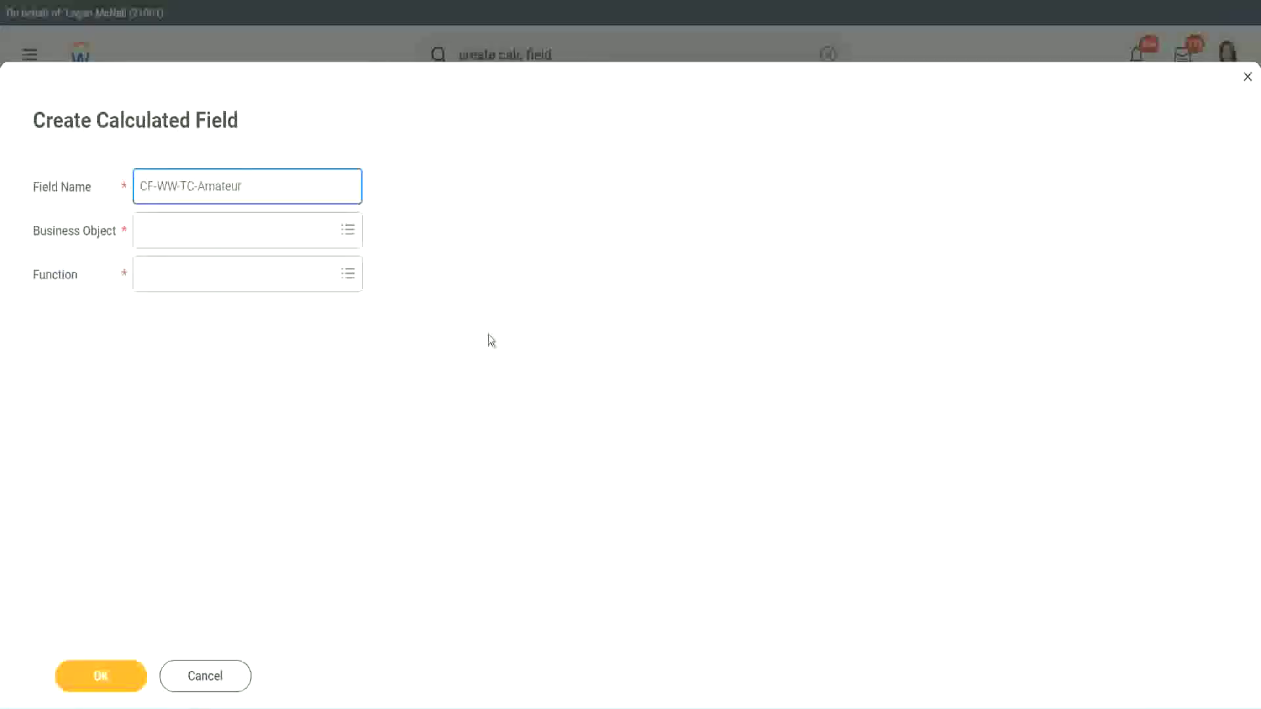
{"action": "left_click", "coordinate": [144, 231]}
{"action": "type", "text": "global"}
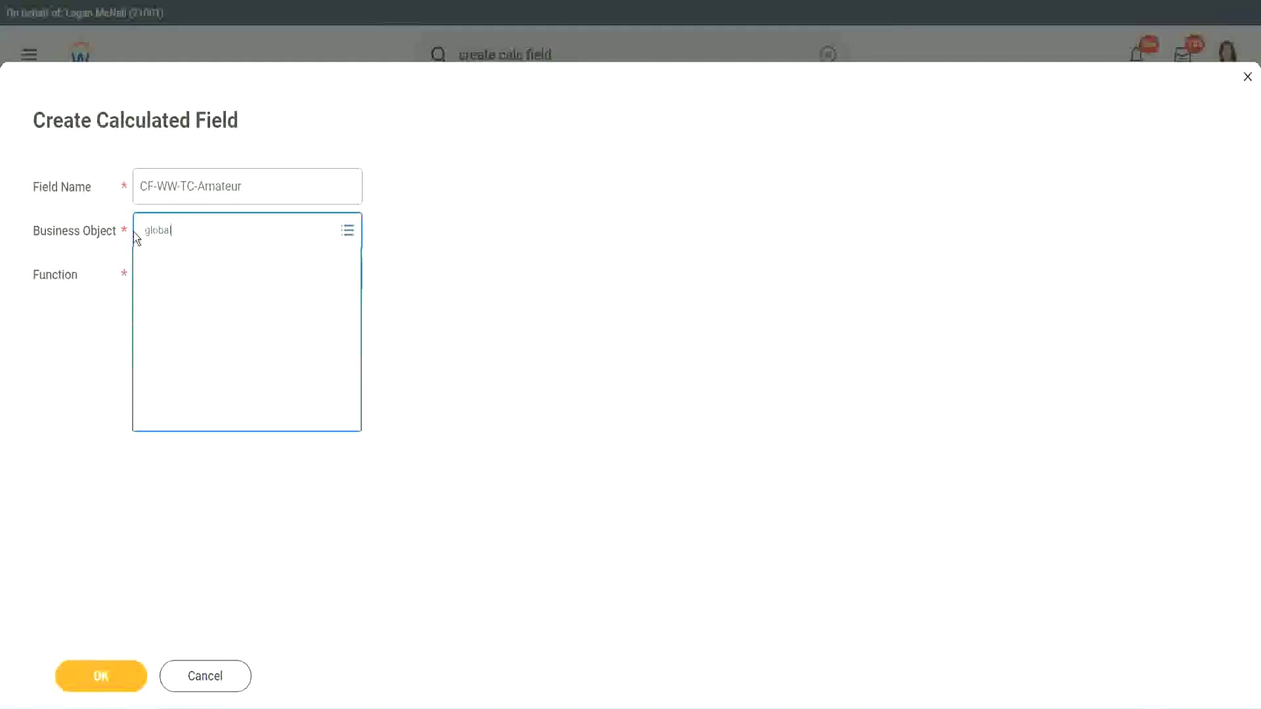
{"action": "left_click", "coordinate": [205, 191]}
{"action": "double_click", "coordinate": [206, 187]}
{"action": "type", "text": "S"}
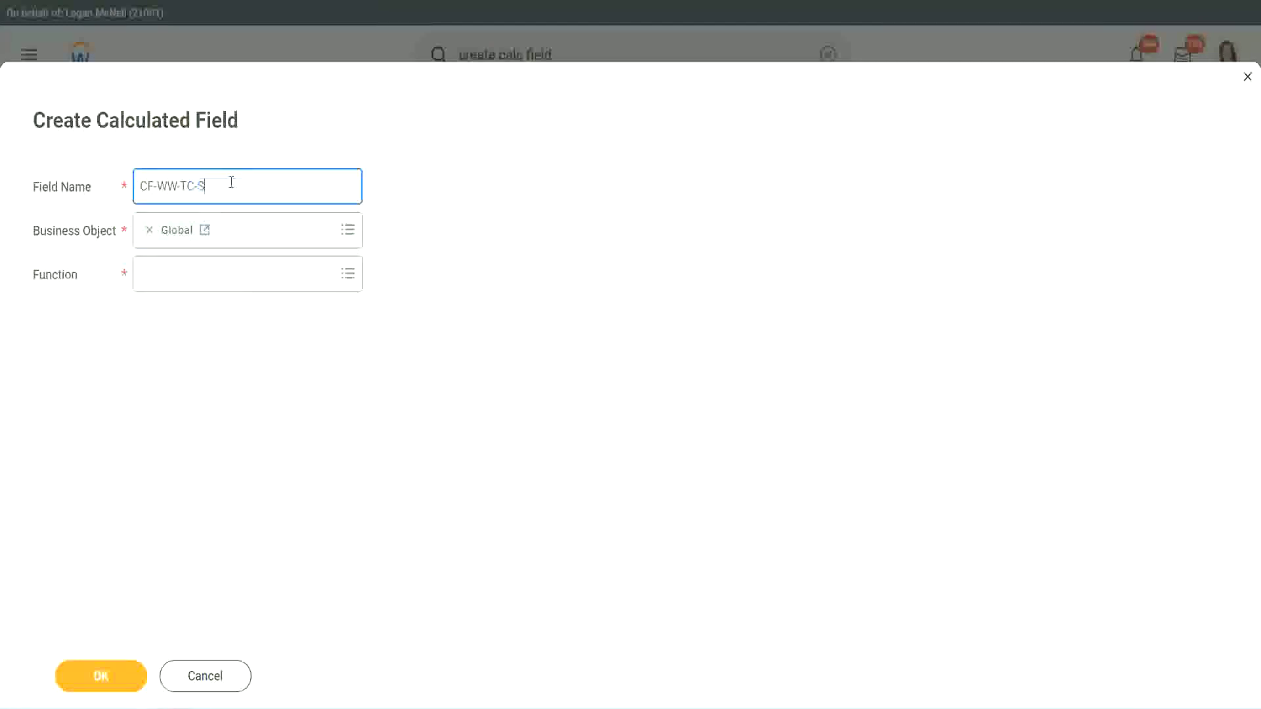
{"action": "type", "text": "enior"}
- Choose the Text Constant function for CF-WW-TC-Senior and save the field with the text constant Senior
{"action": "left_click", "coordinate": [201, 287]}
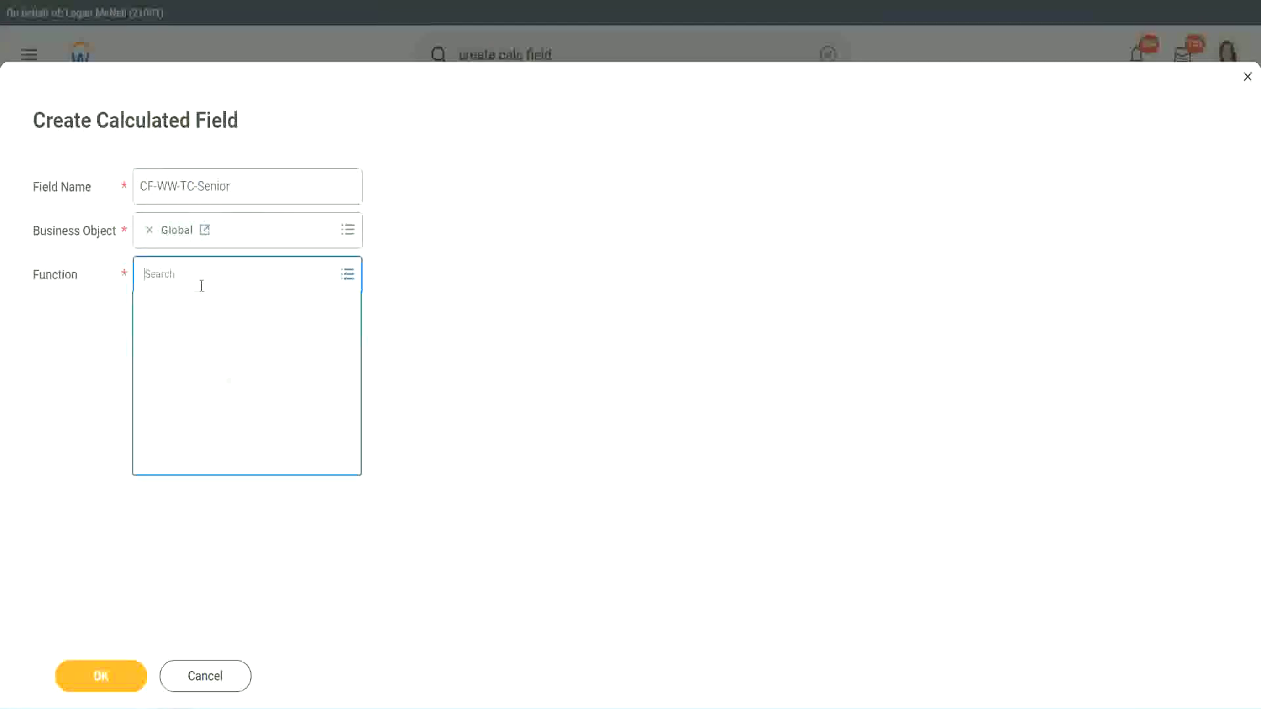
{"action": "type", "text": "tc"}
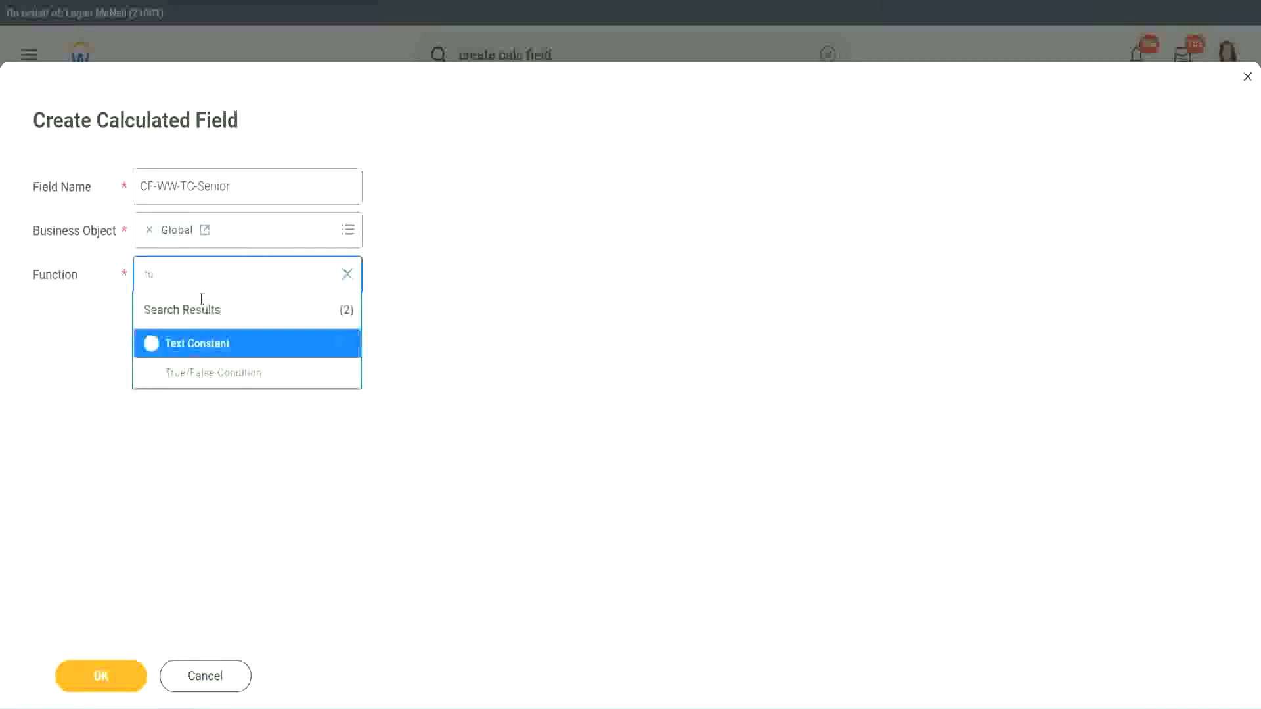
{"action": "left_click", "coordinate": [195, 343]}
{"action": "left_click", "coordinate": [110, 683]}
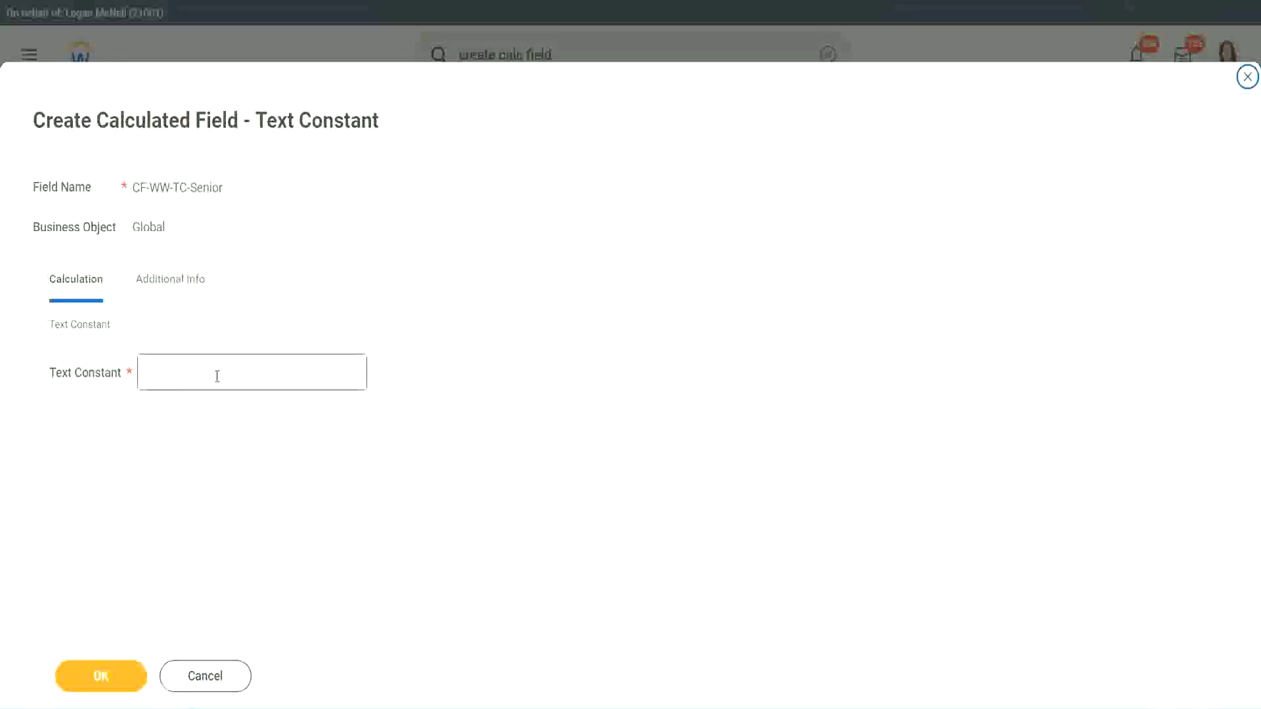
{"action": "left_click", "coordinate": [213, 368]}
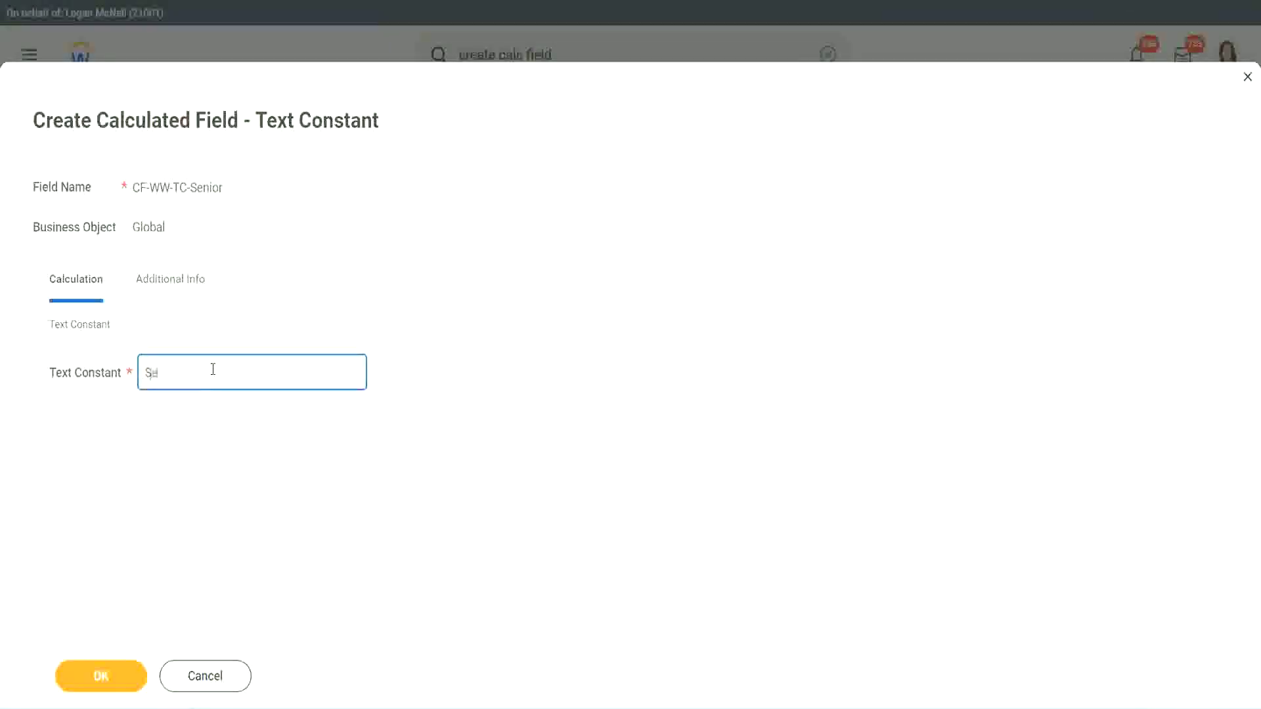
{"action": "left_click", "coordinate": [124, 664]}
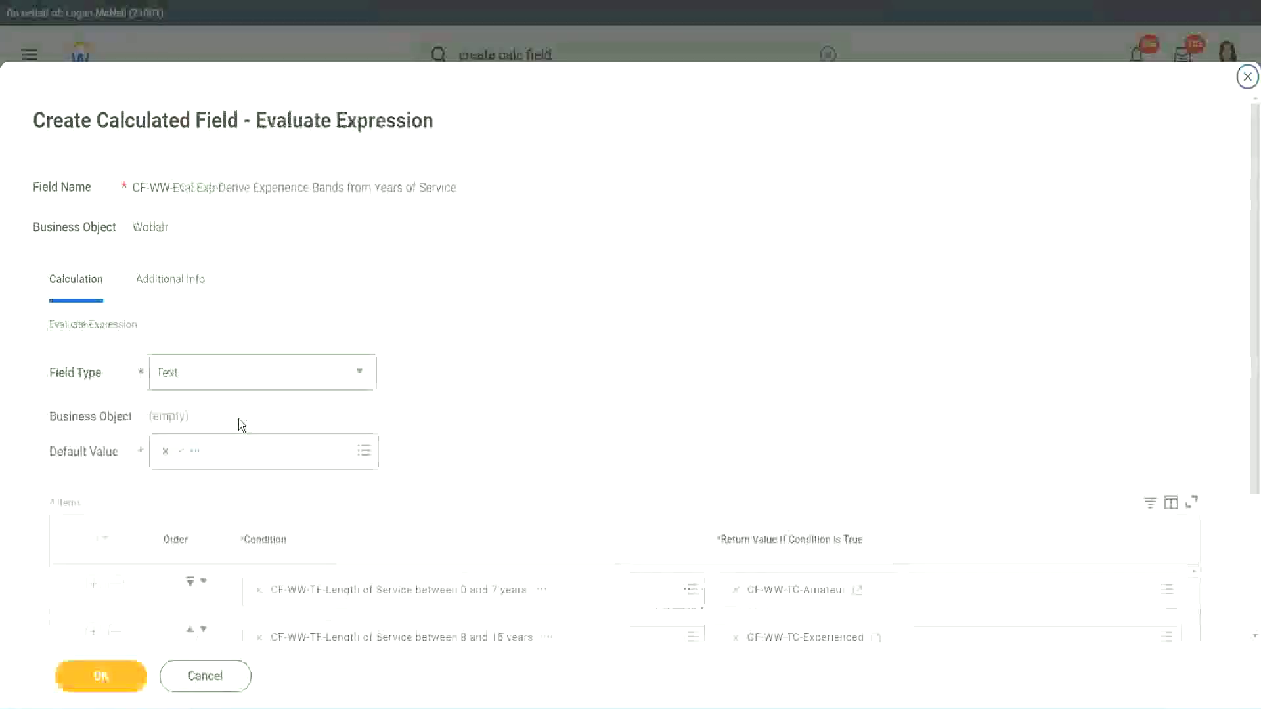
- Start a calculated field for the fourth row's return value, adapting the copied CF-WW-TC-Senior name to CF-WW-TC-Legend
{"action": "scroll", "coordinate": [912, 471], "scroll_direction": "down", "scroll_amount": 3}
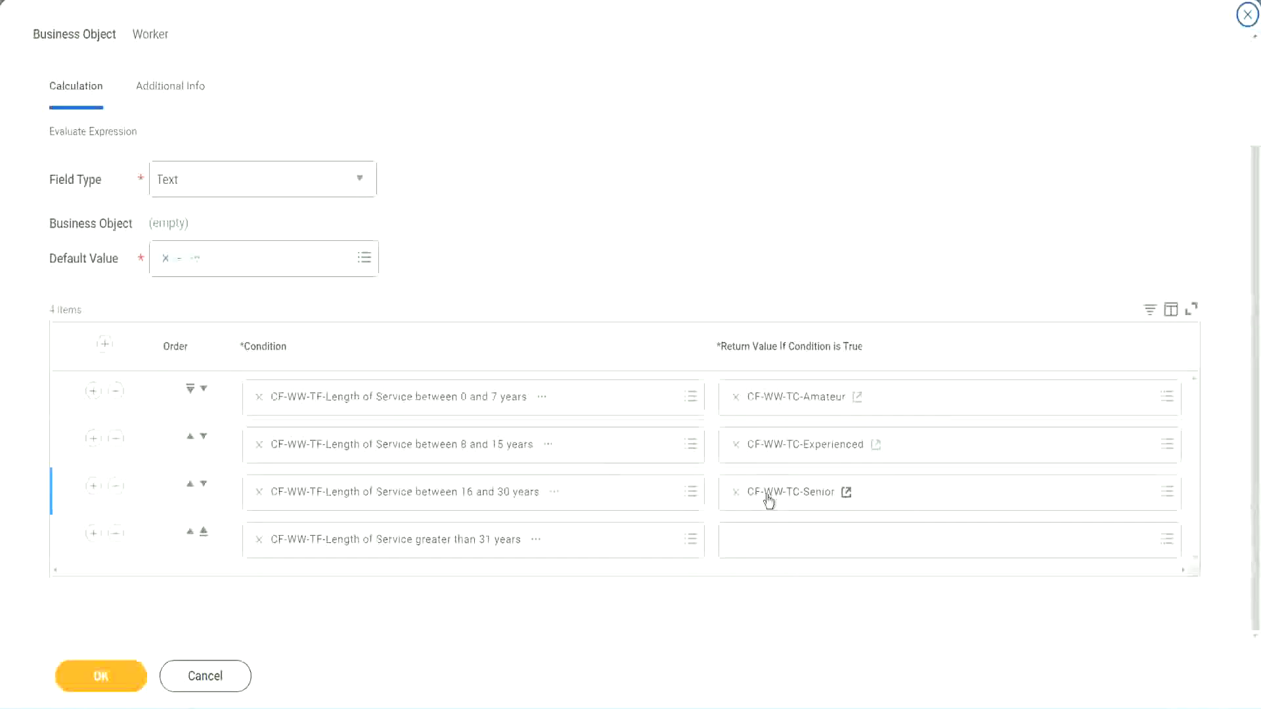
{"action": "right_click", "coordinate": [766, 495]}
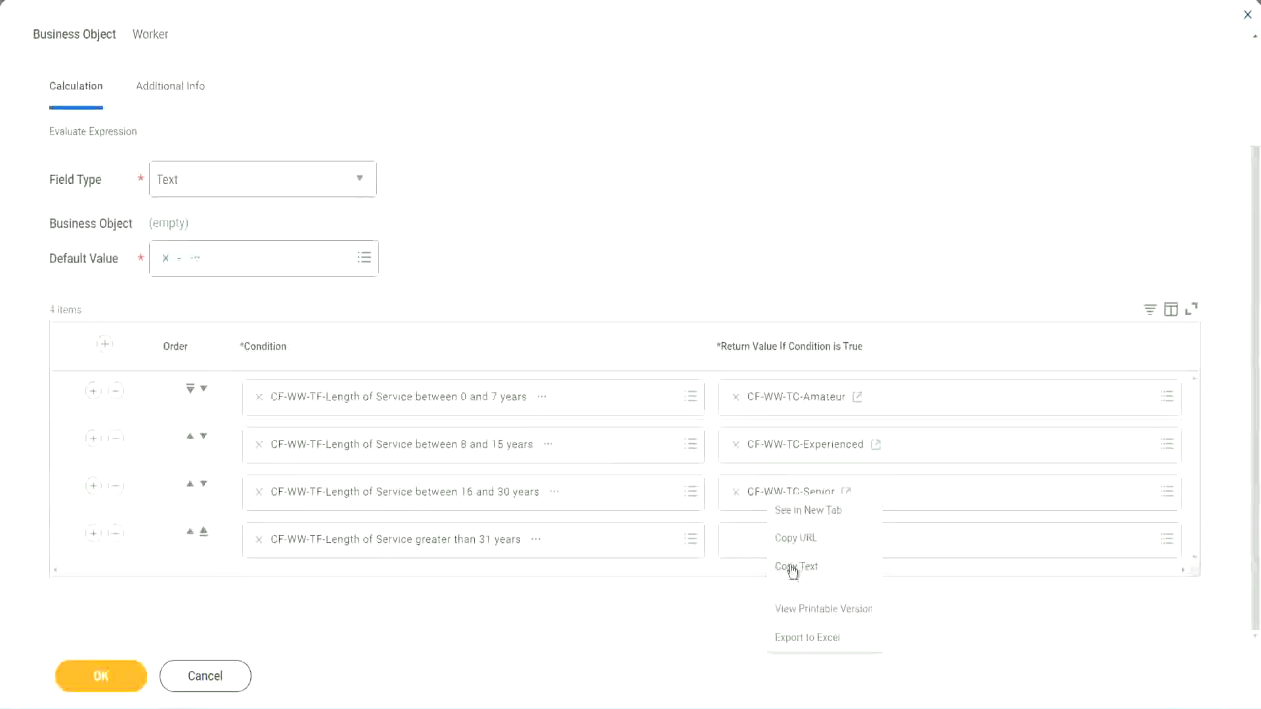
{"action": "left_click", "coordinate": [755, 560]}
{"action": "left_click", "coordinate": [766, 546]}
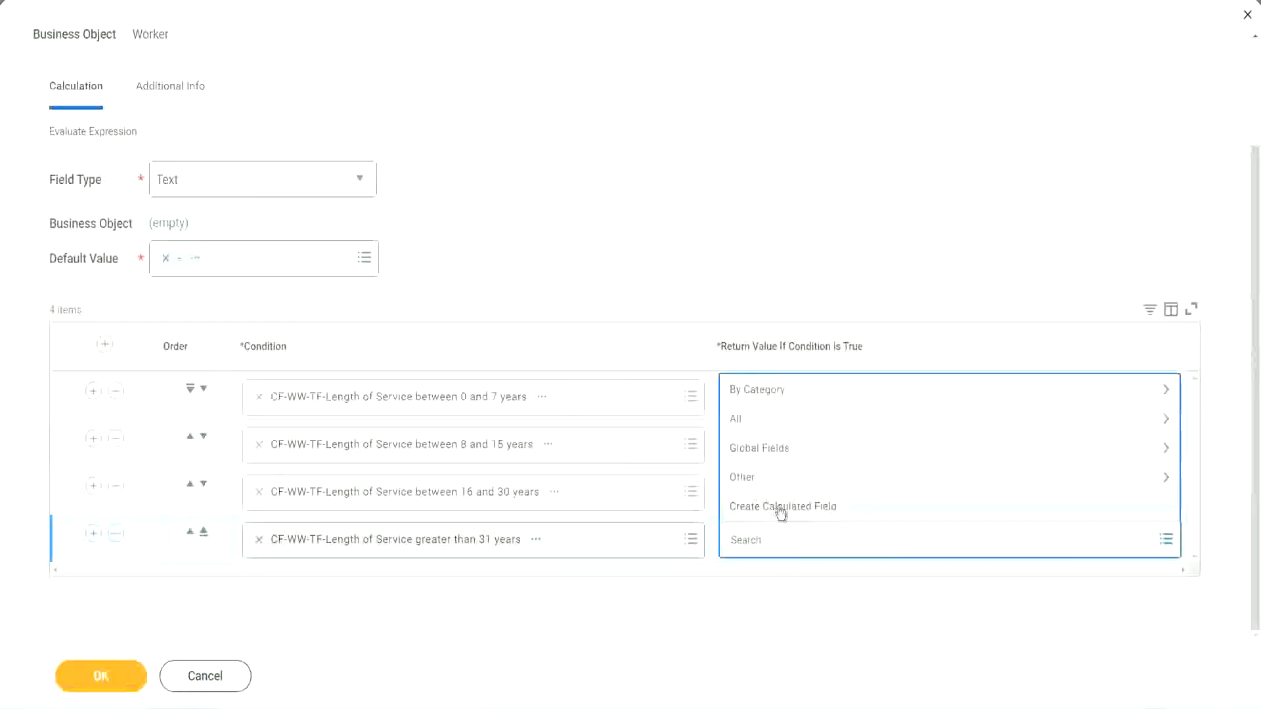
{"action": "left_click", "coordinate": [776, 508]}
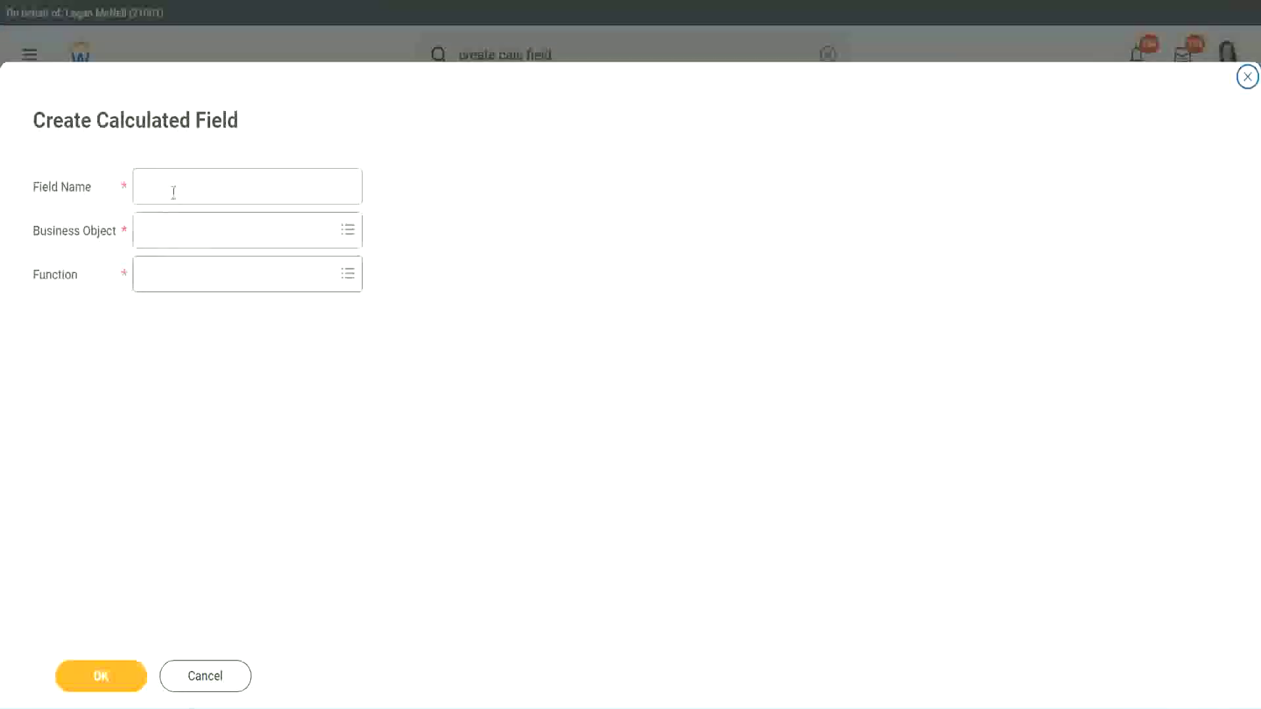
{"action": "left_click", "coordinate": [173, 192]}
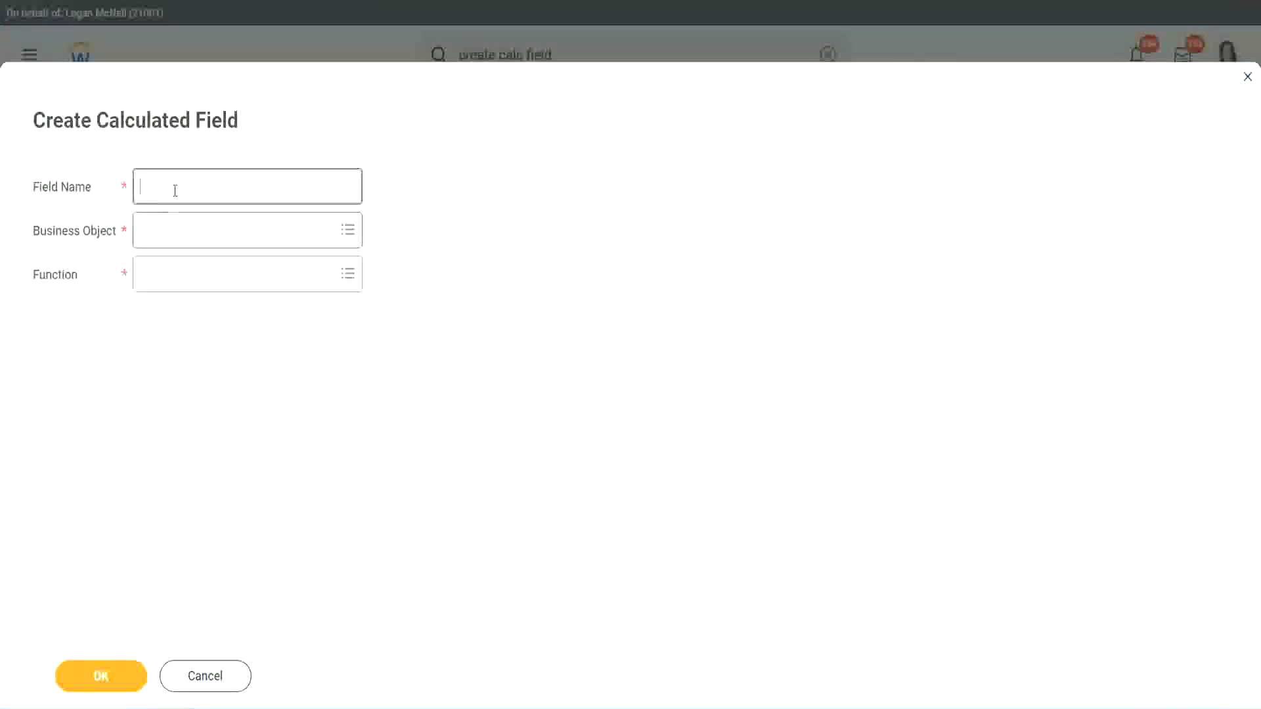
{"action": "type", "text": "CF-WW-TC-Senior"}
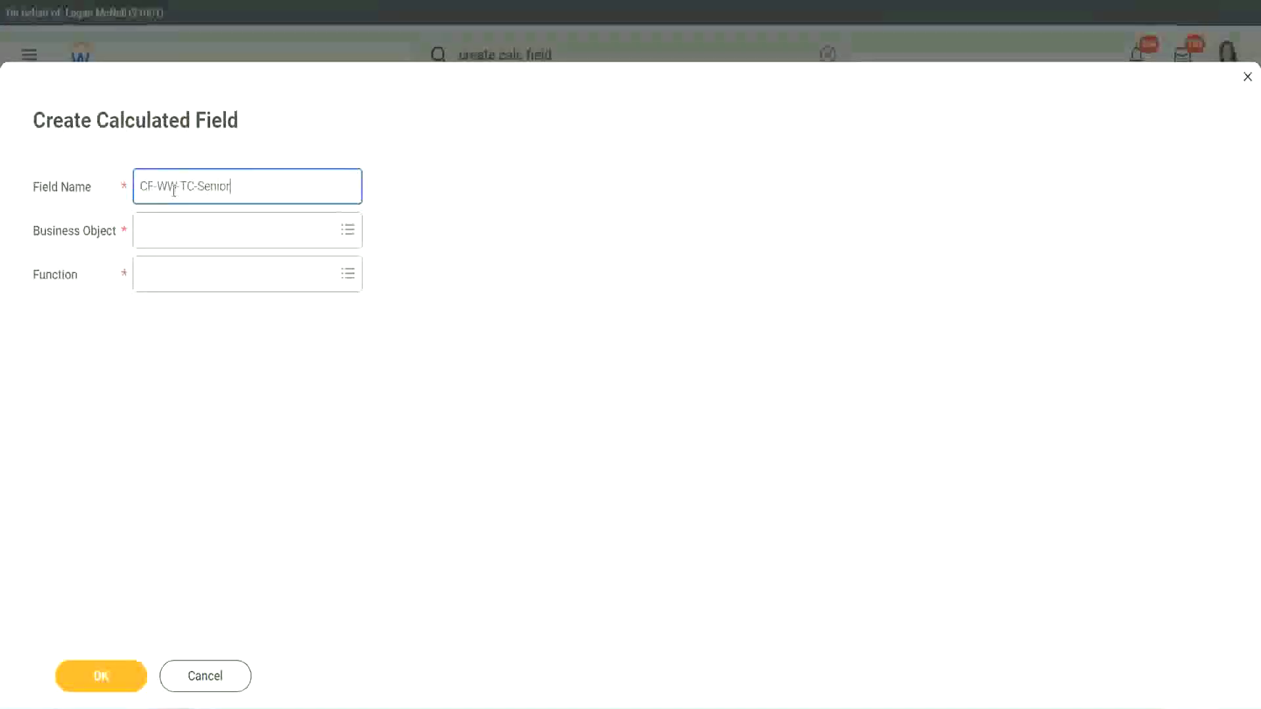
{"action": "double_click", "coordinate": [213, 186]}
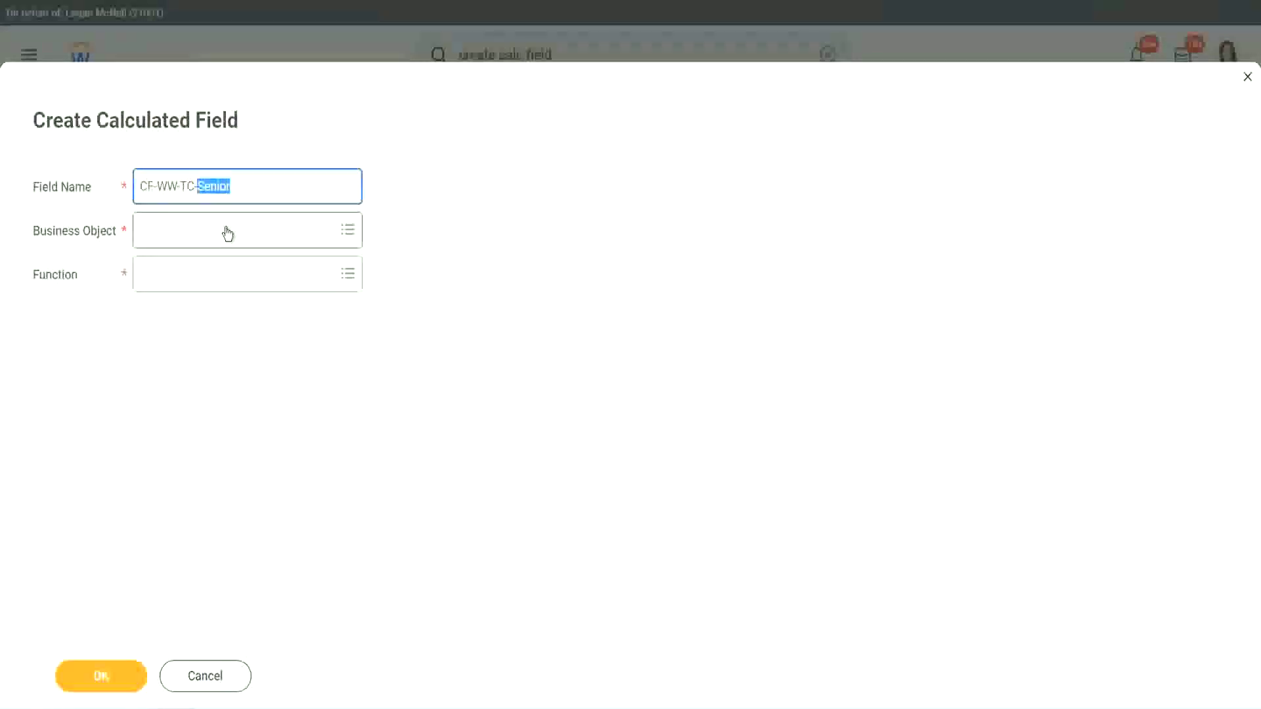
{"action": "type", "text": "Legend"}
- Set the CF-WW-TC-Legend field's business object to Global and its function to Text Constant, and continue to its definition
{"action": "left_click", "coordinate": [177, 239]}
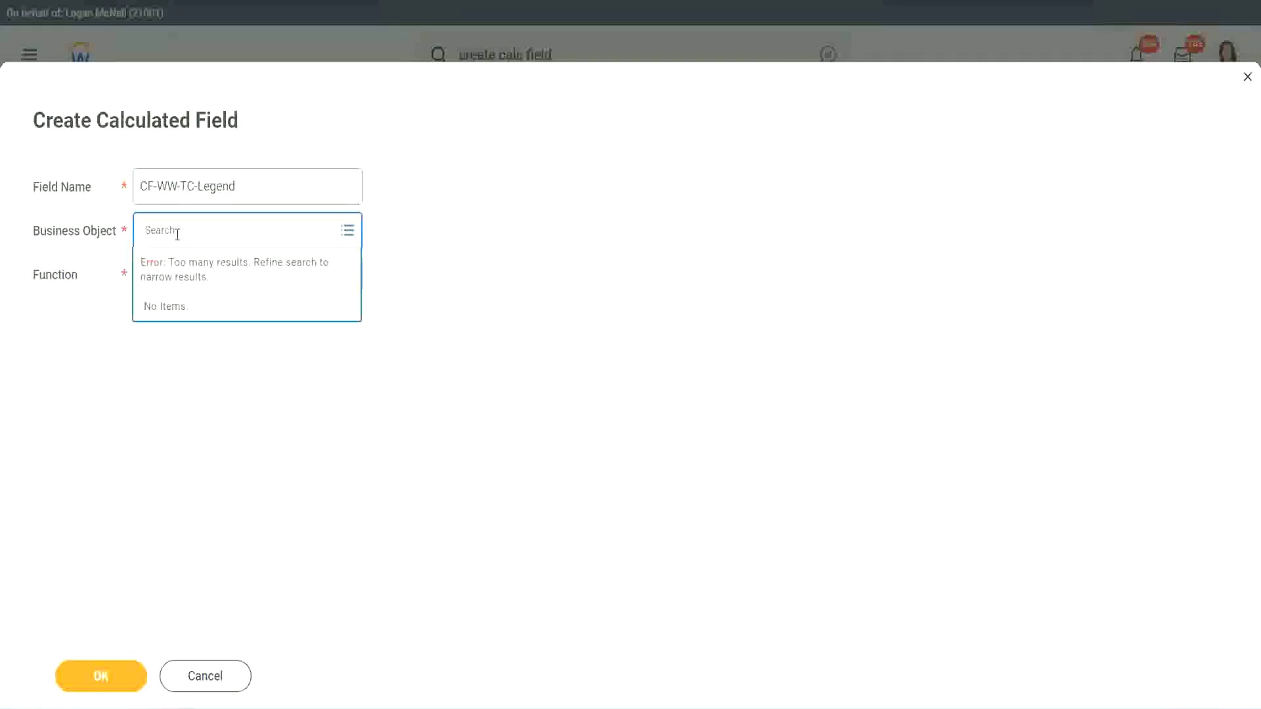
{"action": "type", "text": "w"}
{"action": "type", "text": "lobal"}
{"action": "key", "text": "Return"}
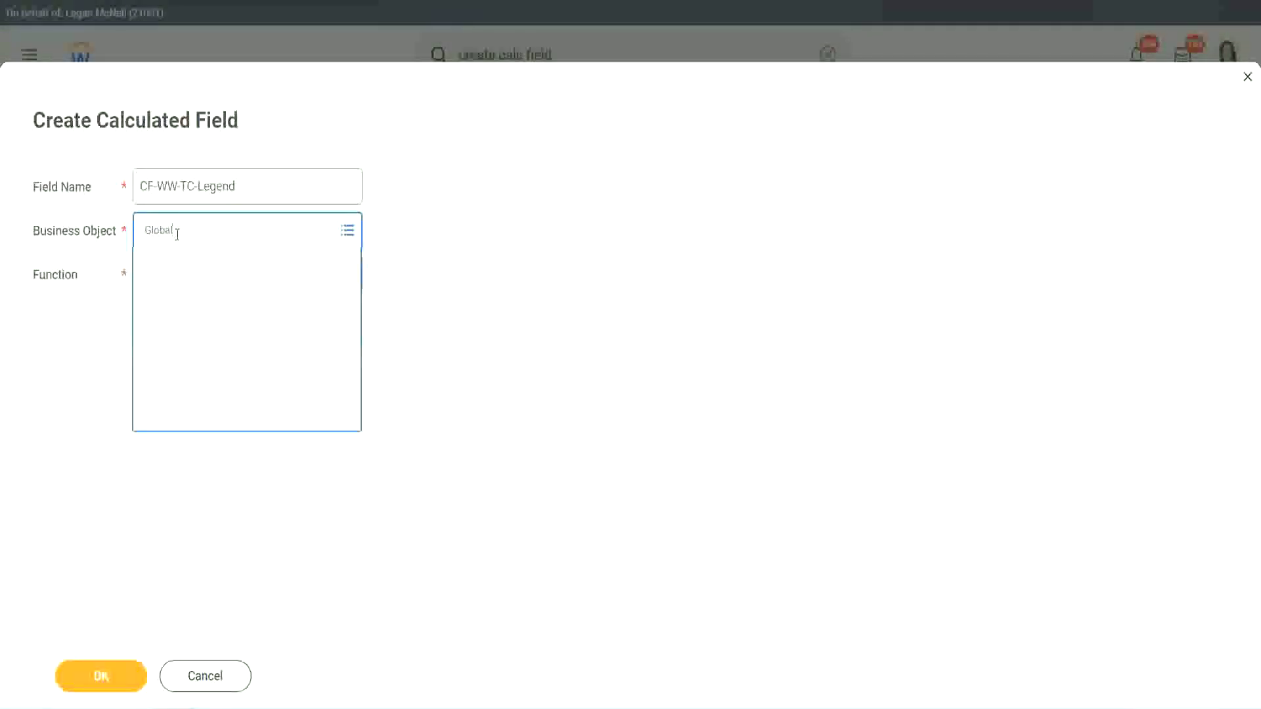
{"action": "left_click", "coordinate": [187, 302]}
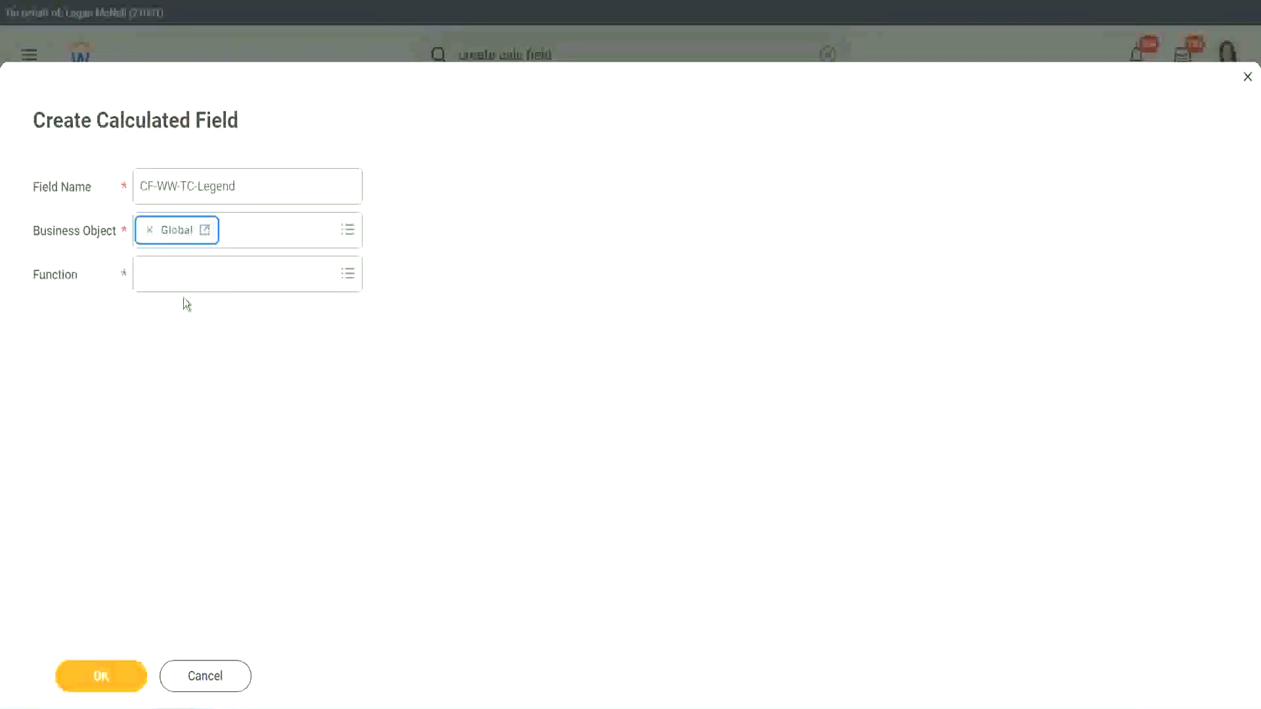
{"action": "left_click", "coordinate": [181, 274]}
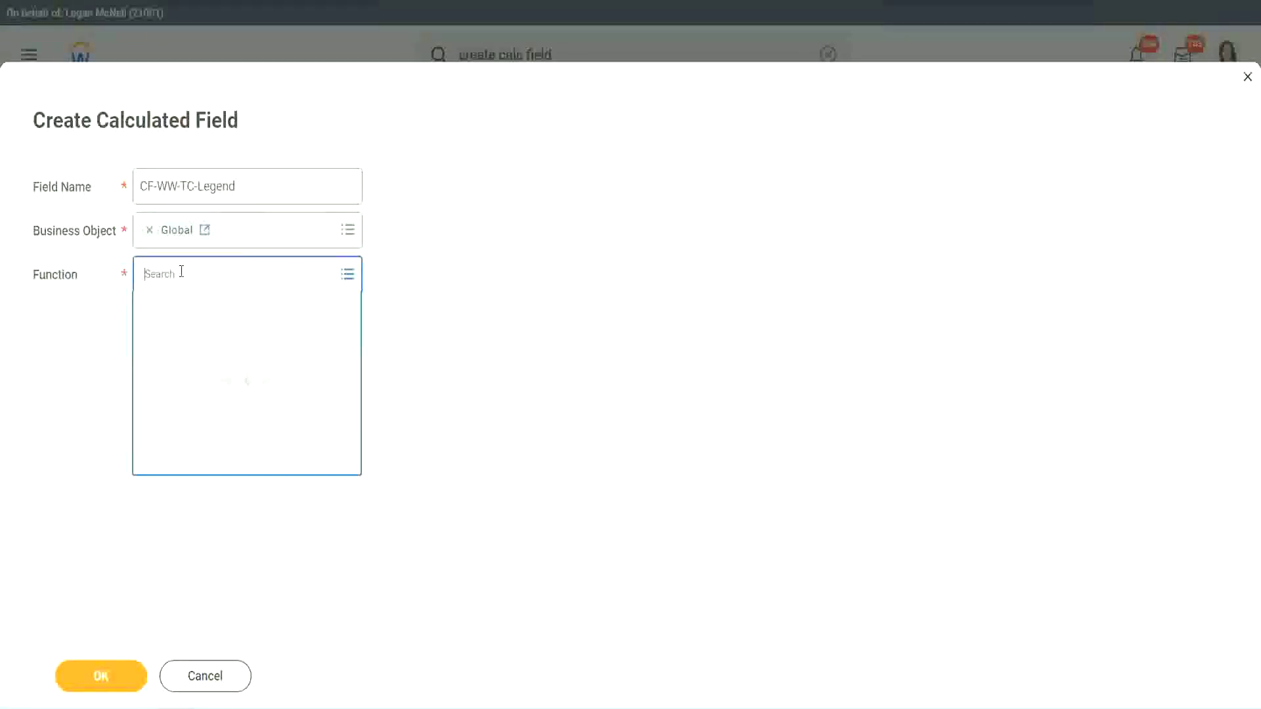
{"action": "type", "text": "id"}
{"action": "key", "text": "Return"}
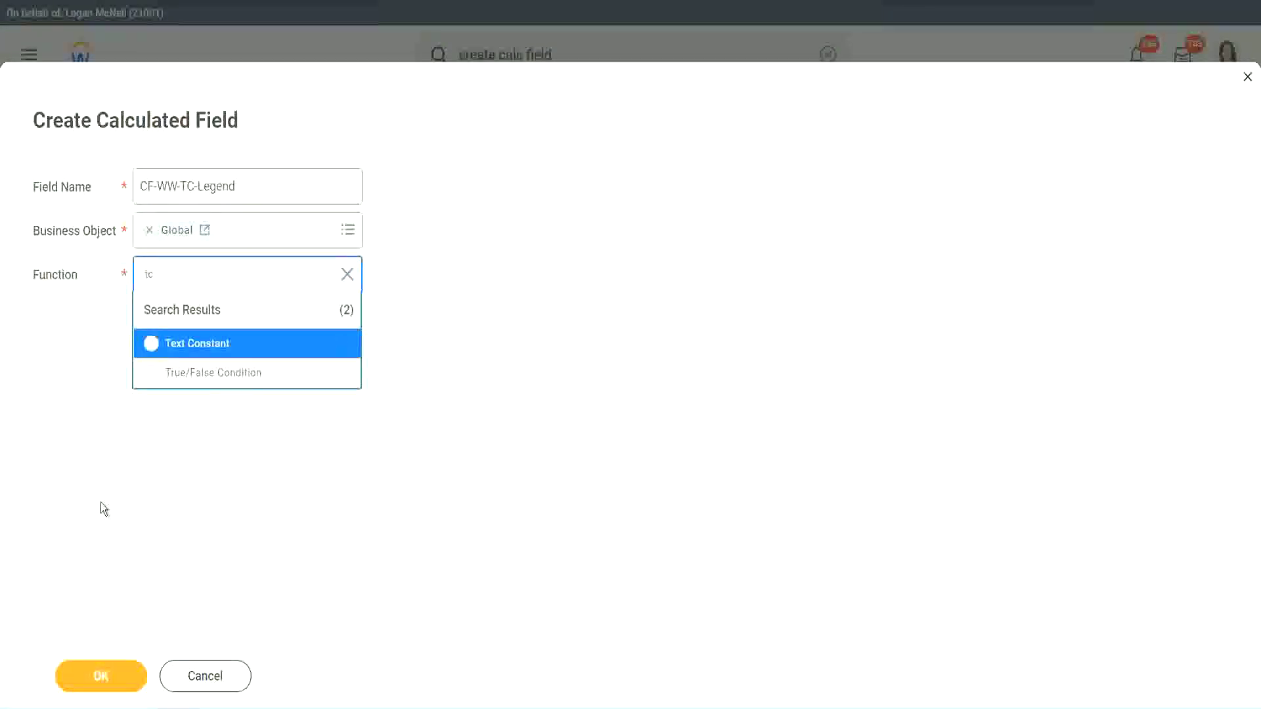
{"action": "left_click", "coordinate": [226, 351]}
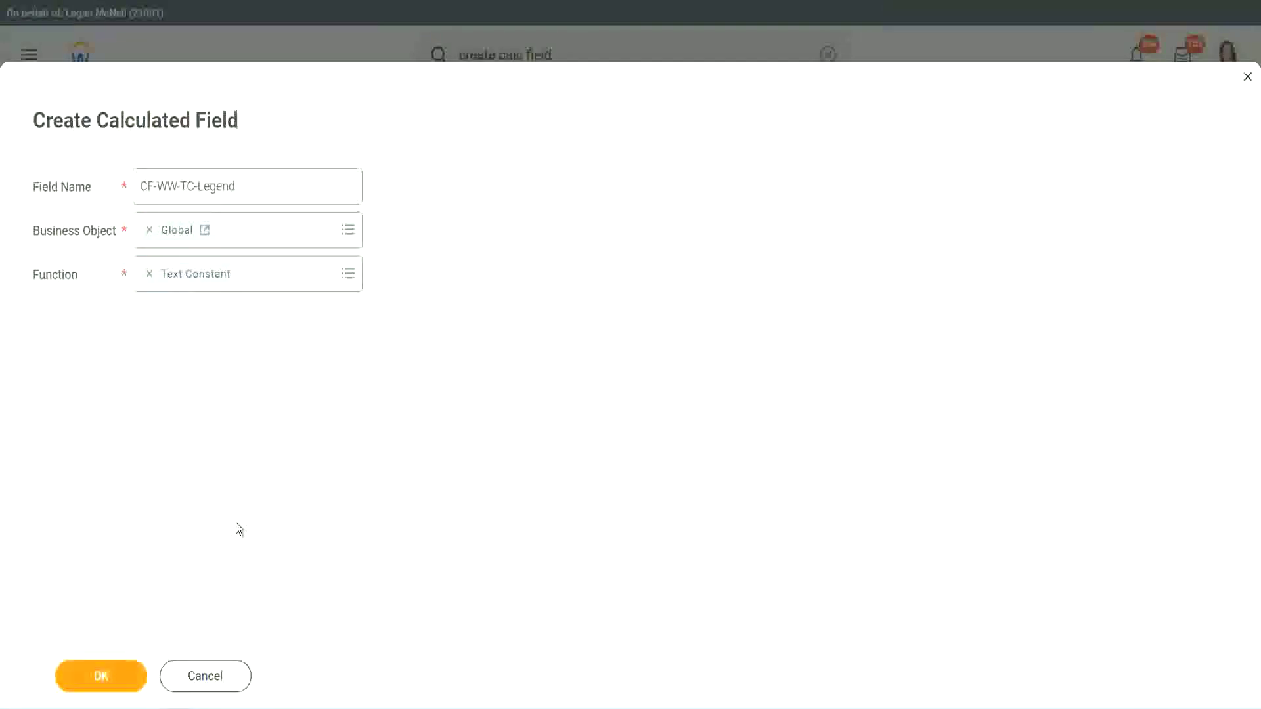
{"action": "left_click", "coordinate": [101, 676]}
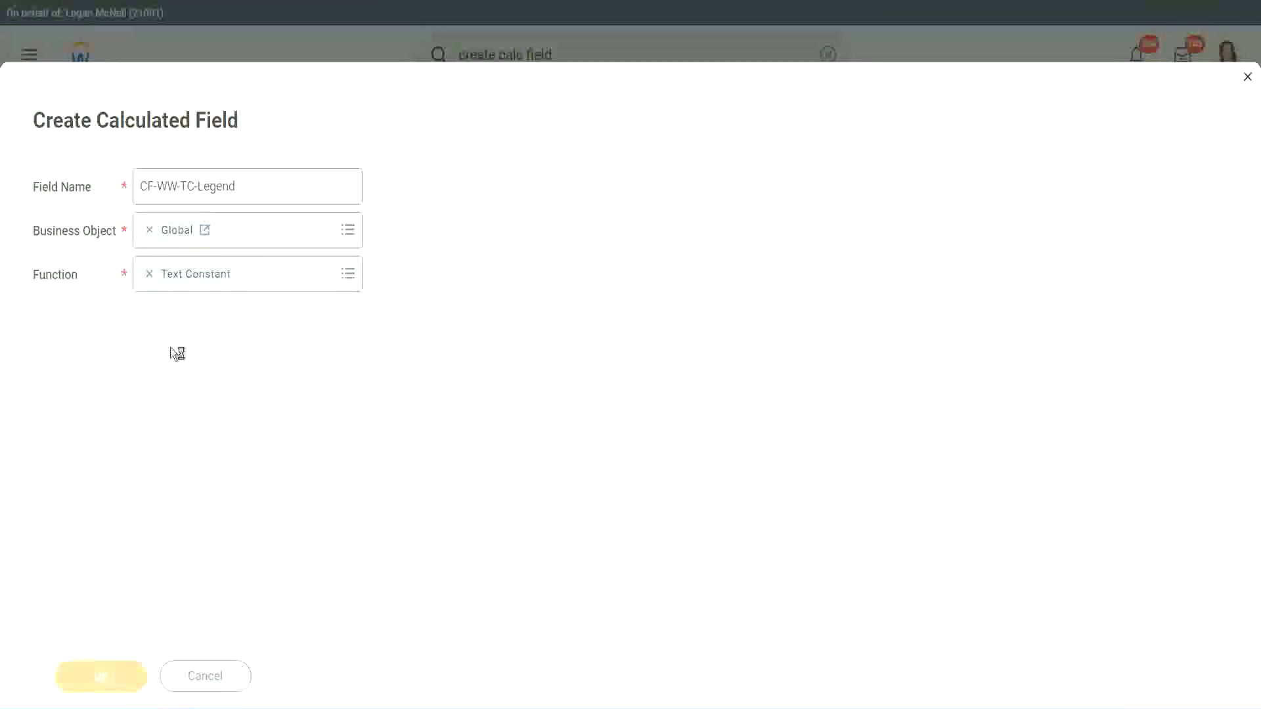
- Set the text constant to Legend and save the field as the fourth row's return value
{"action": "left_click", "coordinate": [162, 373]}
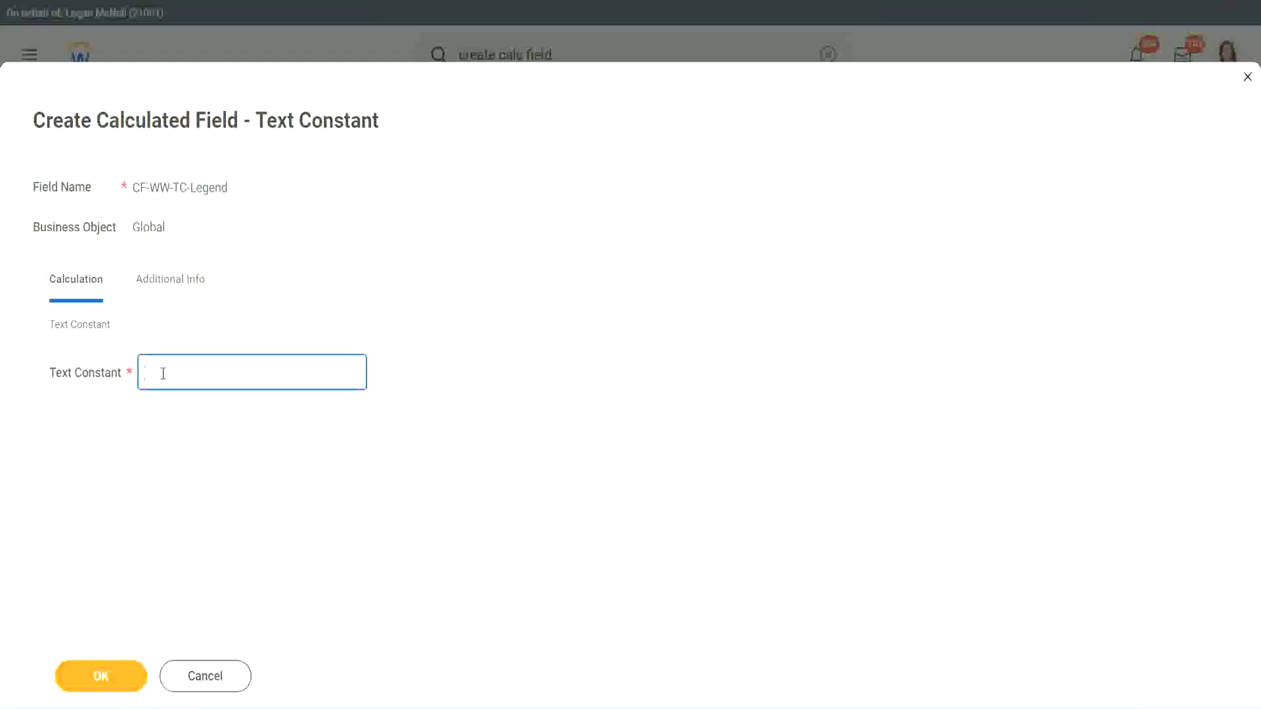
{"action": "type", "text": "Legend"}
{"action": "left_click", "coordinate": [102, 677]}
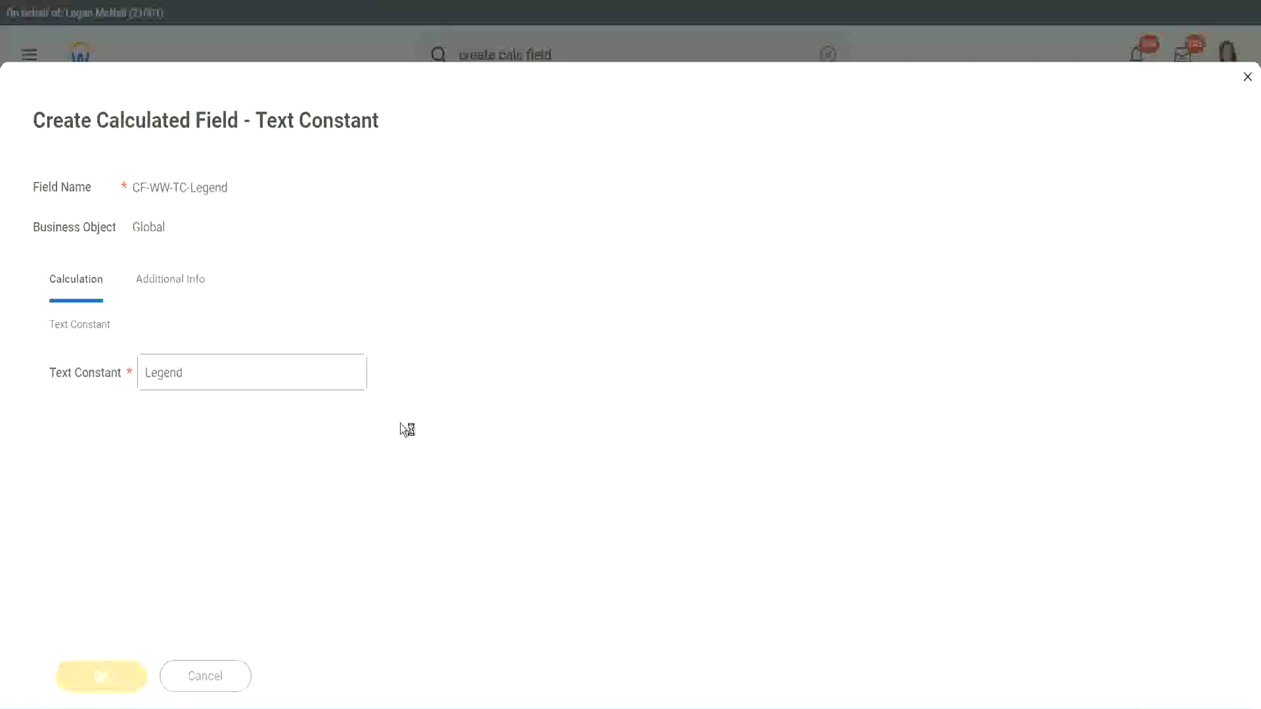
- Review the four conditions and return values and save the Evaluate Expression calculated field
{"action": "scroll", "coordinate": [668, 353], "scroll_direction": "down", "scroll_amount": 3}
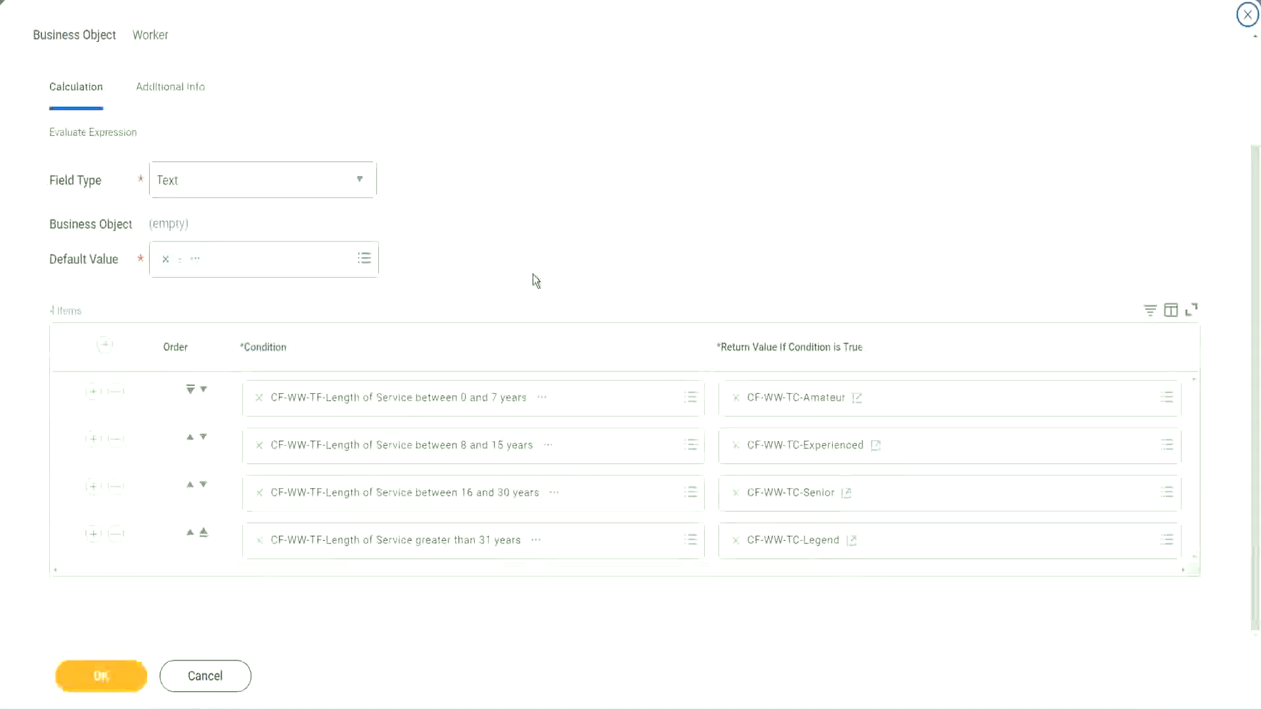
{"action": "scroll", "coordinate": [534, 264], "scroll_direction": "up", "scroll_amount": 1}
{"action": "scroll", "coordinate": [534, 263], "scroll_direction": "up", "scroll_amount": 1}
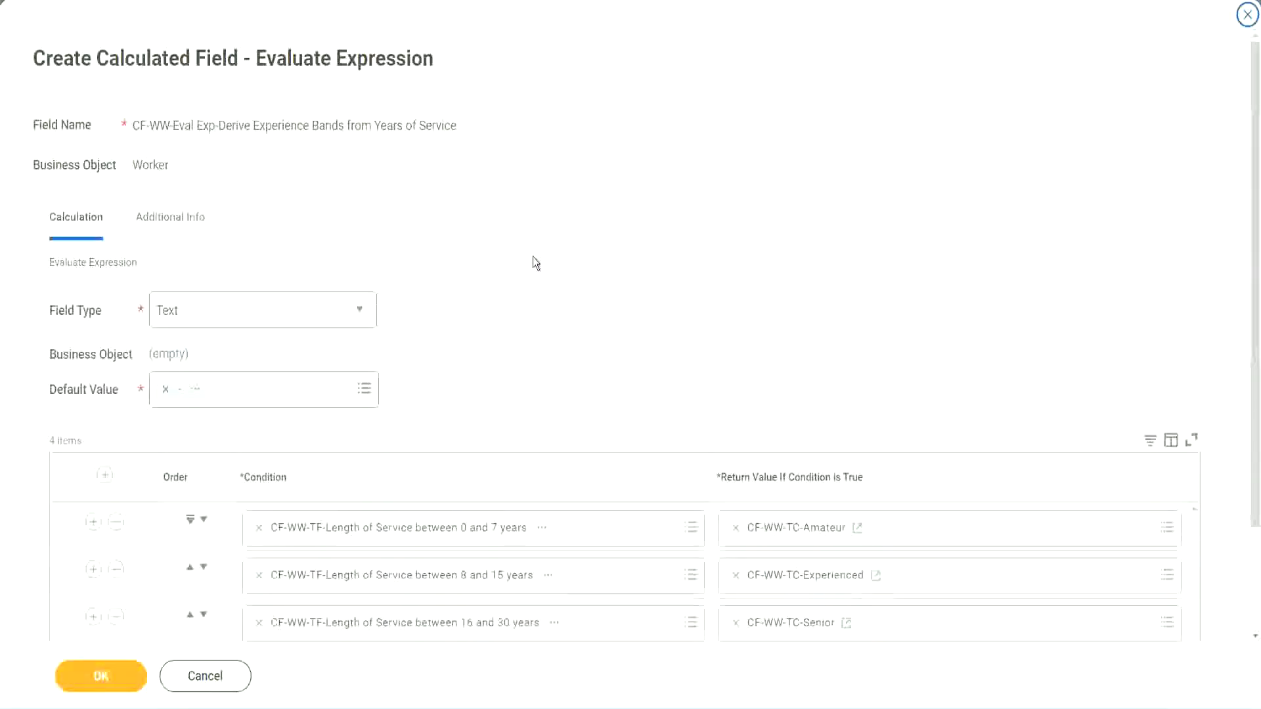
{"action": "scroll", "coordinate": [533, 263], "scroll_direction": "down", "scroll_amount": 2}
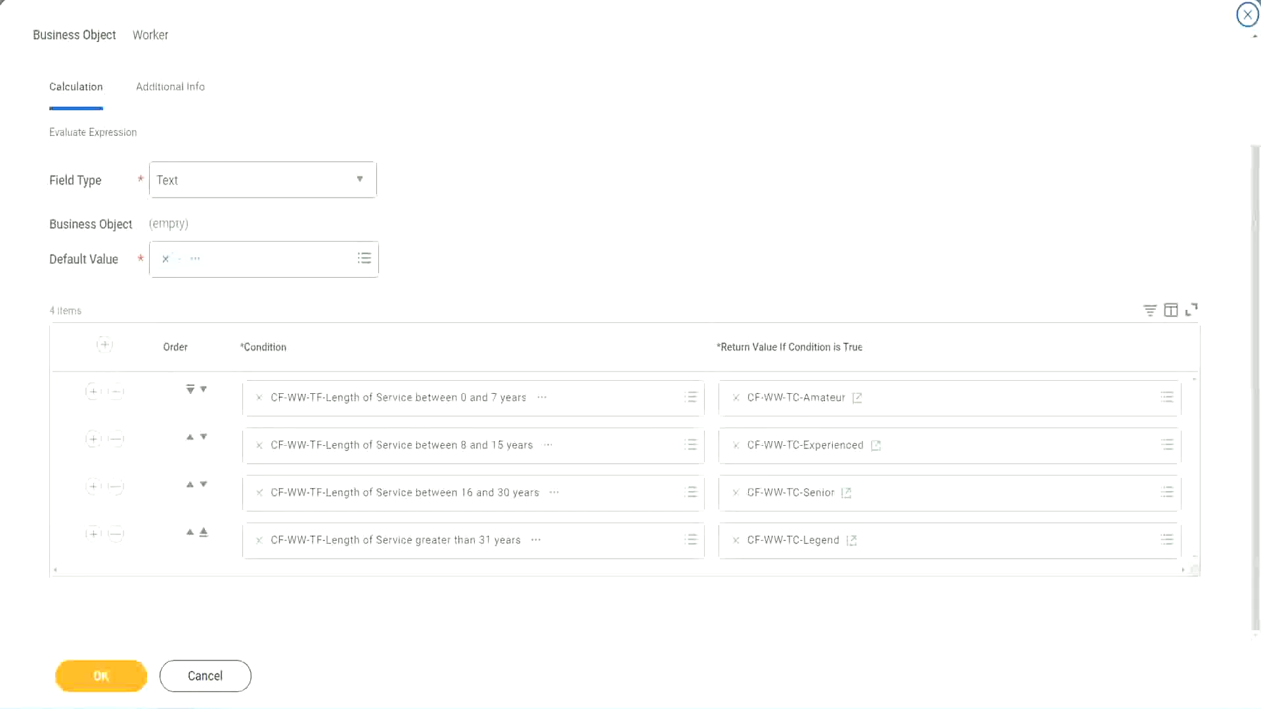
{"action": "left_click_drag", "start_coordinate": [808, 183], "coordinate": [818, 313]}
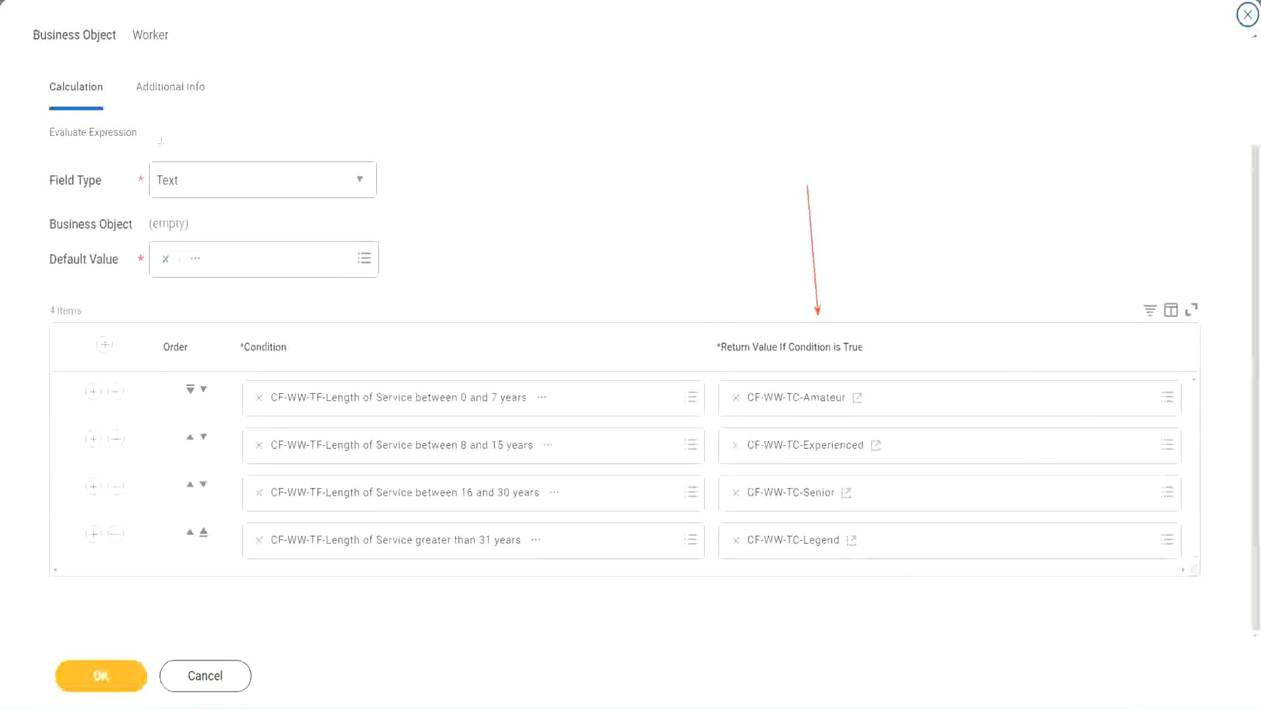
{"action": "left_click_drag", "start_coordinate": [156, 113], "coordinate": [162, 157]}
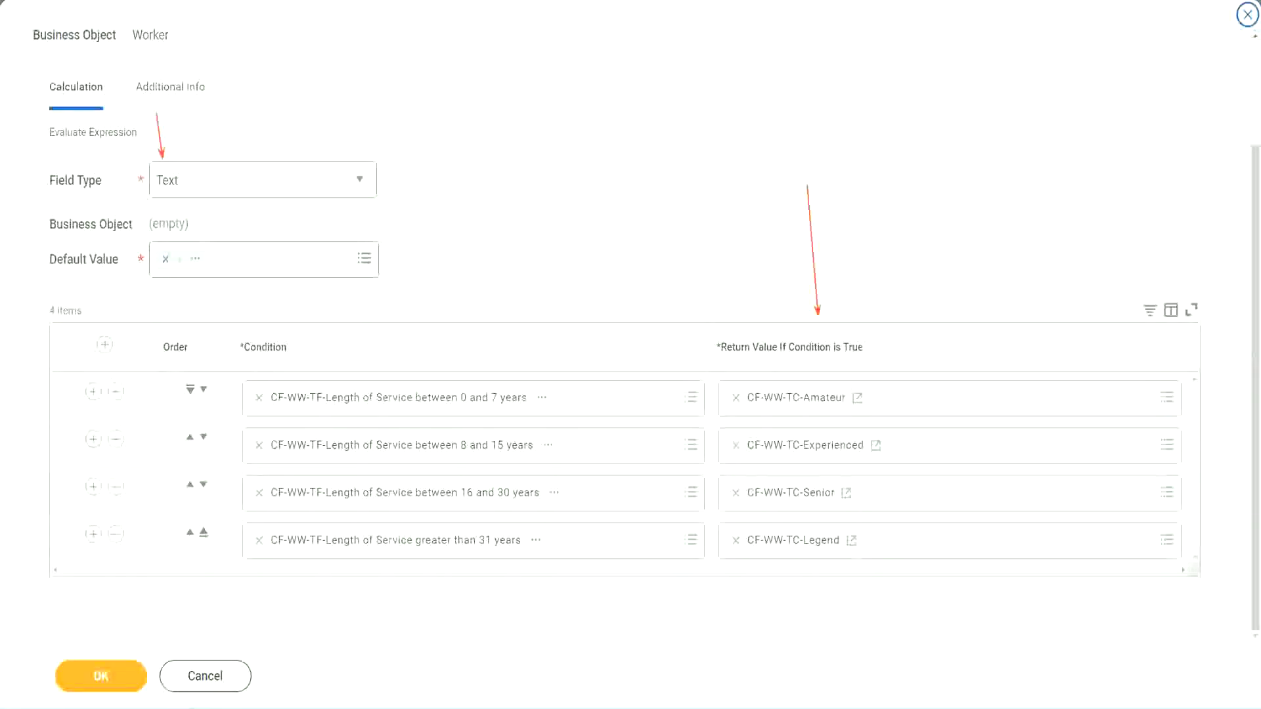
{"action": "left_click", "coordinate": [109, 676]}
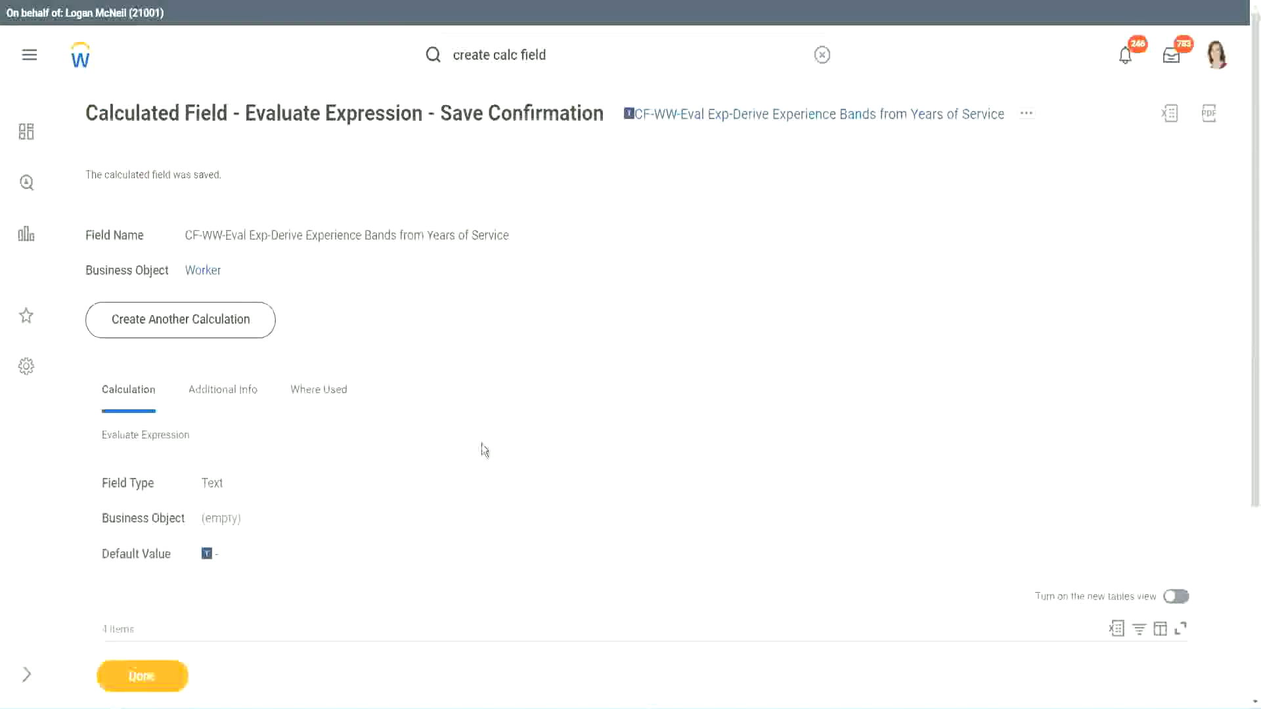
- Review the saved experience bands field and copy its name from the save confirmation
{"action": "scroll", "coordinate": [482, 449], "scroll_direction": "down", "scroll_amount": 4}
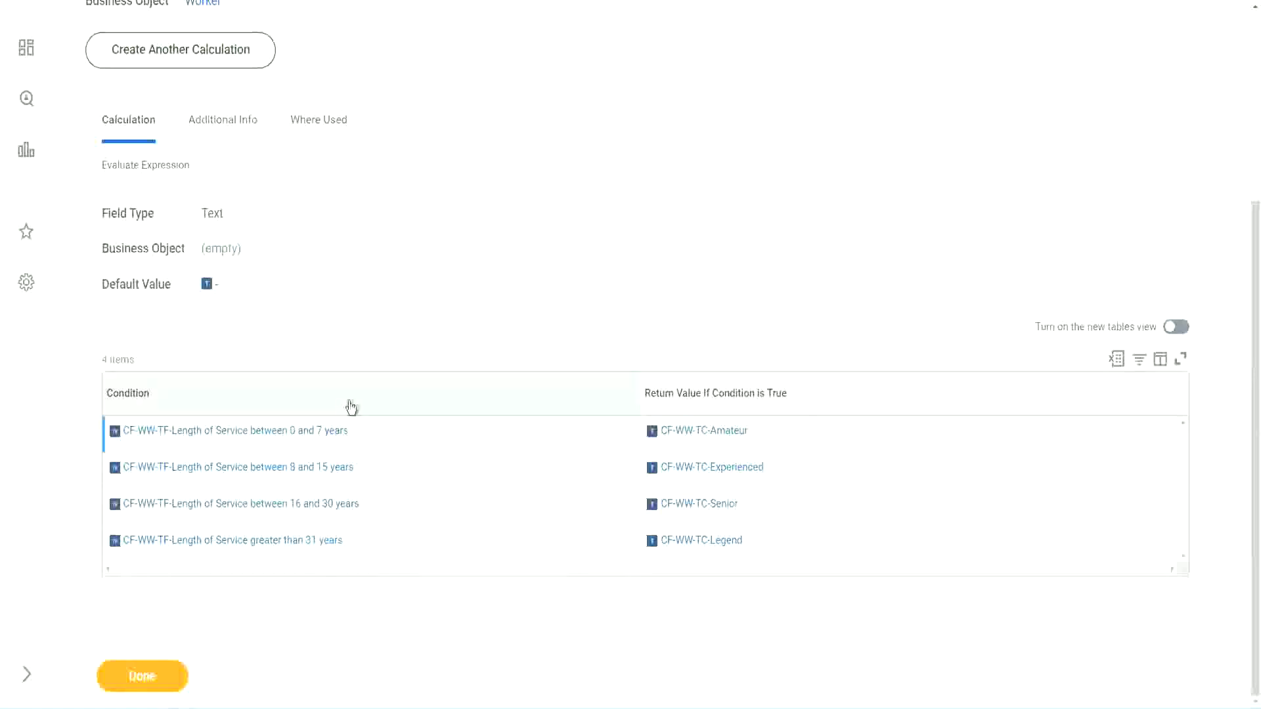
{"action": "scroll", "coordinate": [348, 405], "scroll_direction": "up", "scroll_amount": 4}
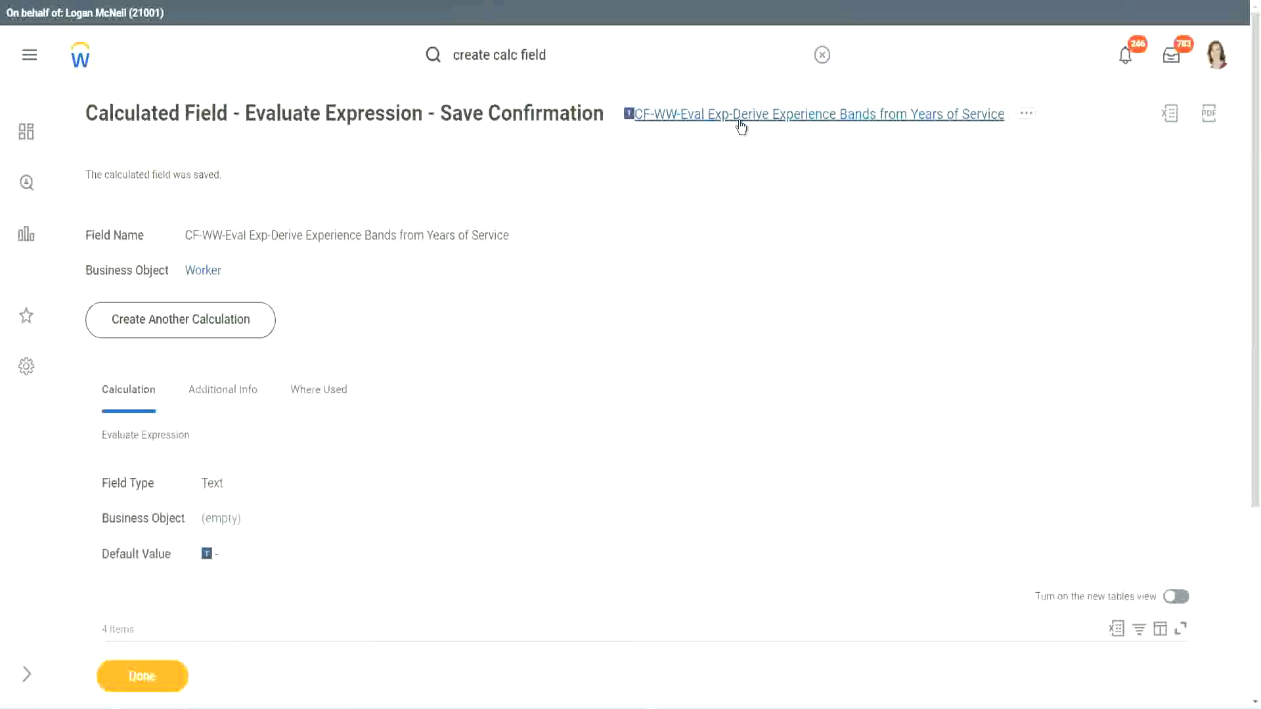
{"action": "left_click", "coordinate": [776, 200]}
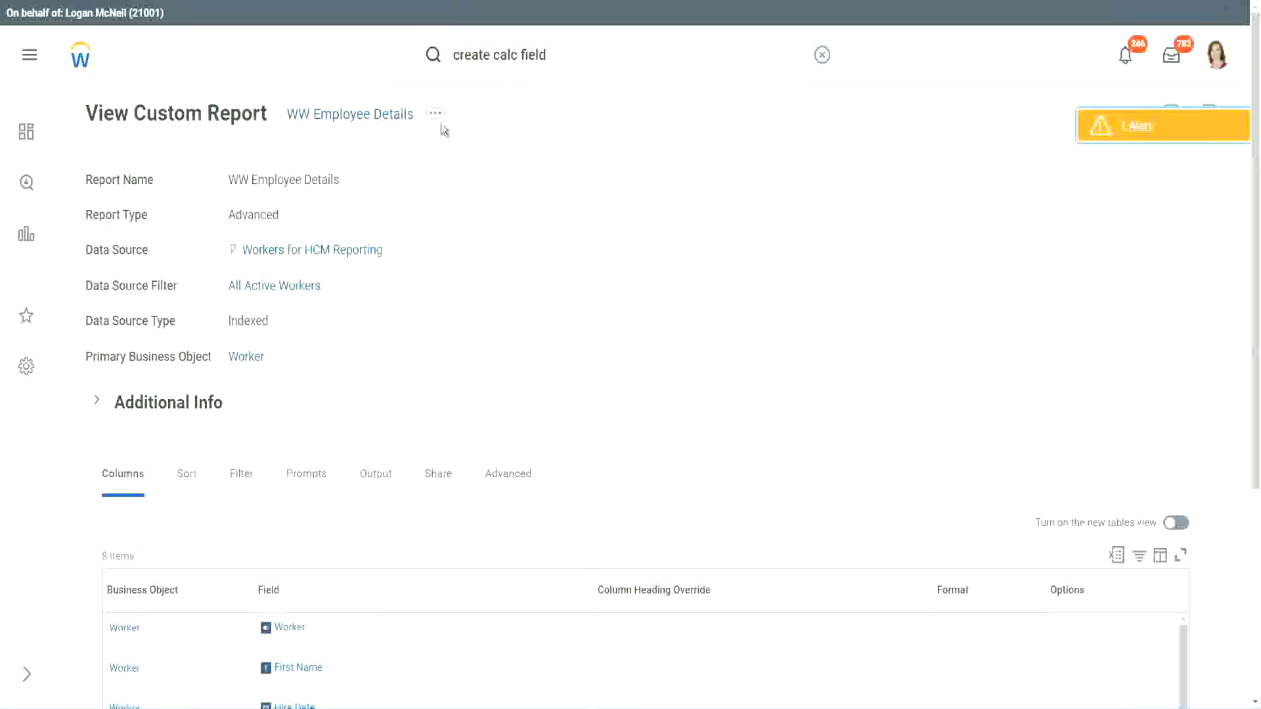
- Open the WW Employee Details custom report for editing
{"action": "left_click", "coordinate": [438, 123]}
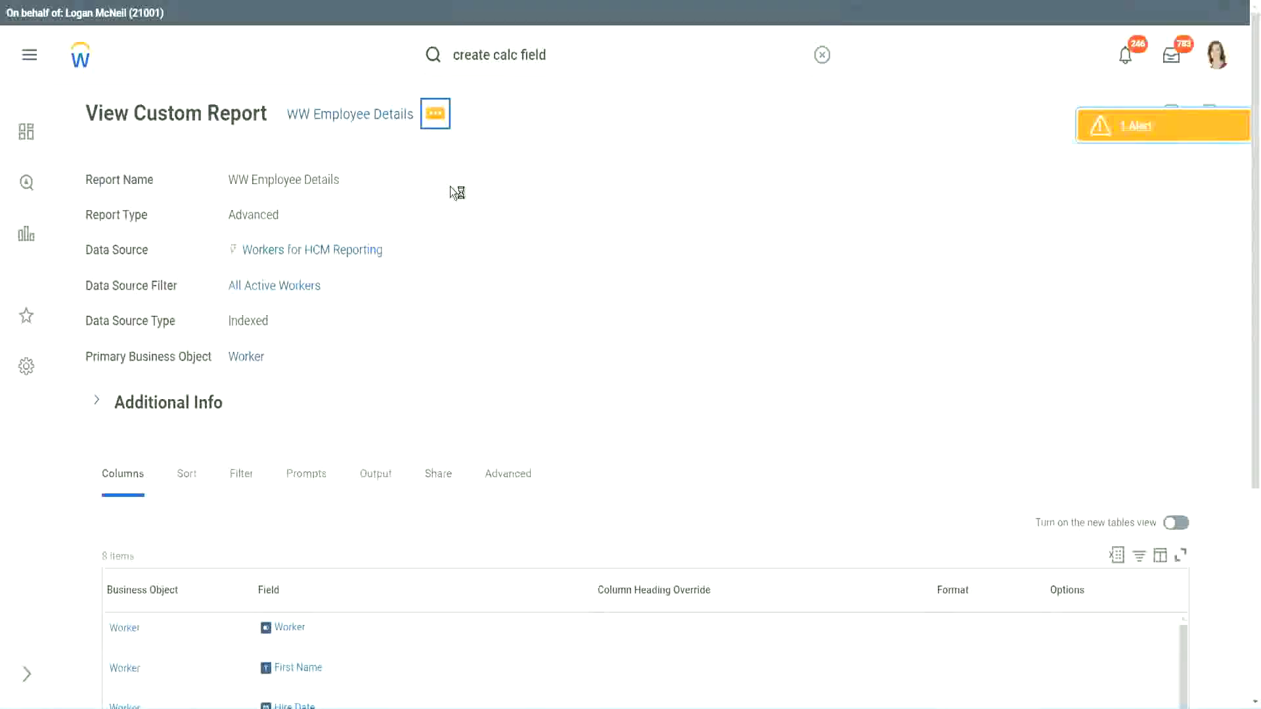
{"action": "mouse_move", "coordinate": [515, 192]}
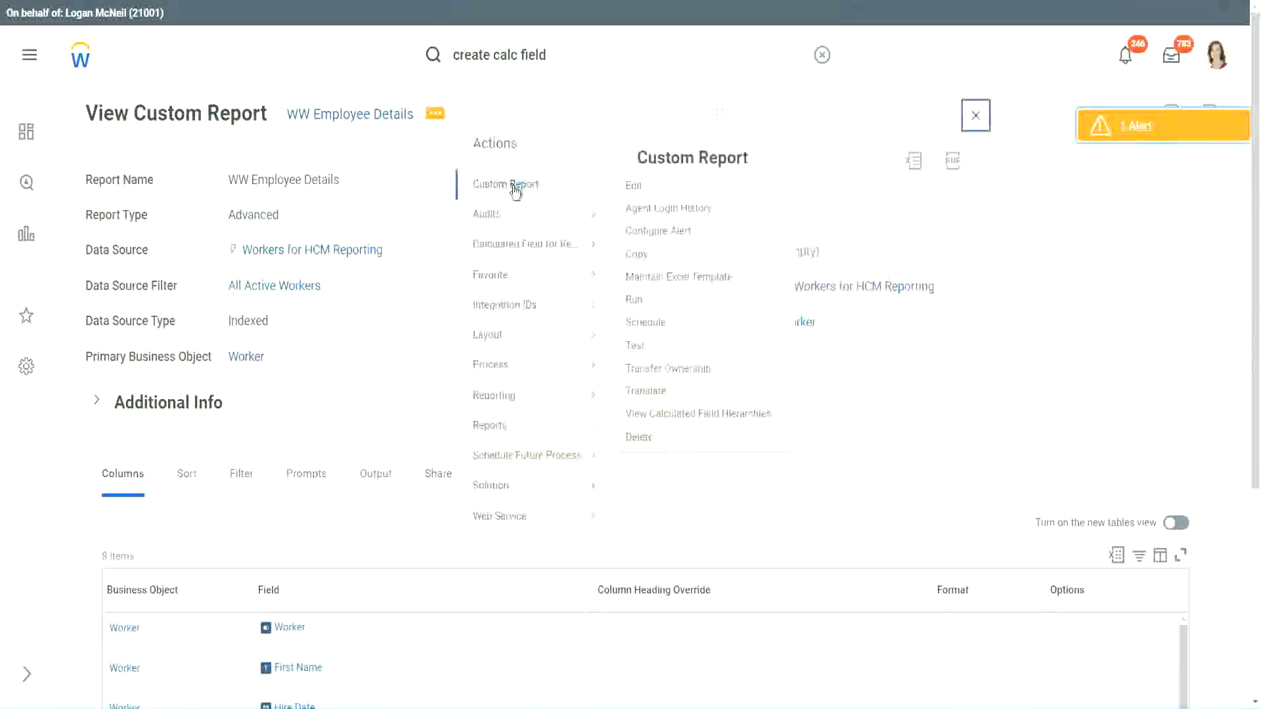
{"action": "left_click", "coordinate": [641, 191]}
- Add a Worker row at the end of the report's columns and remove the Substring Text column headed Years of Service
{"action": "scroll", "coordinate": [459, 286], "scroll_direction": "down", "scroll_amount": 4}
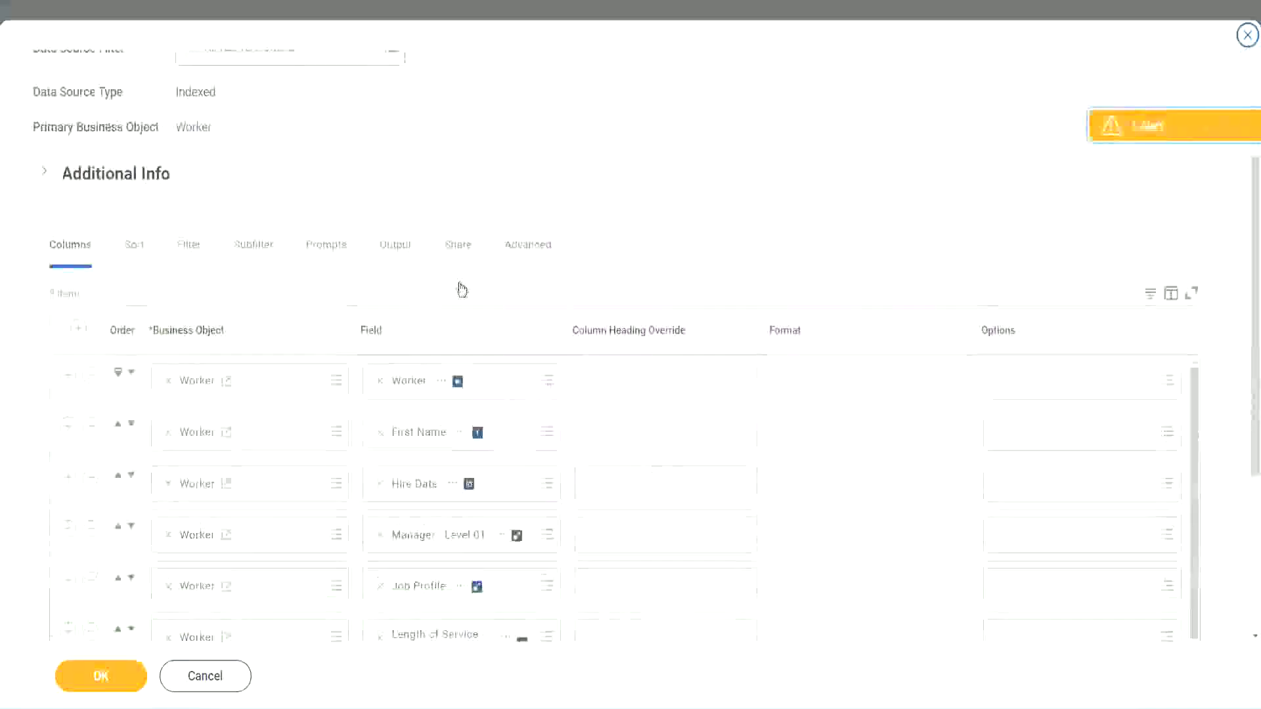
{"action": "scroll", "coordinate": [461, 290], "scroll_direction": "down", "scroll_amount": 2}
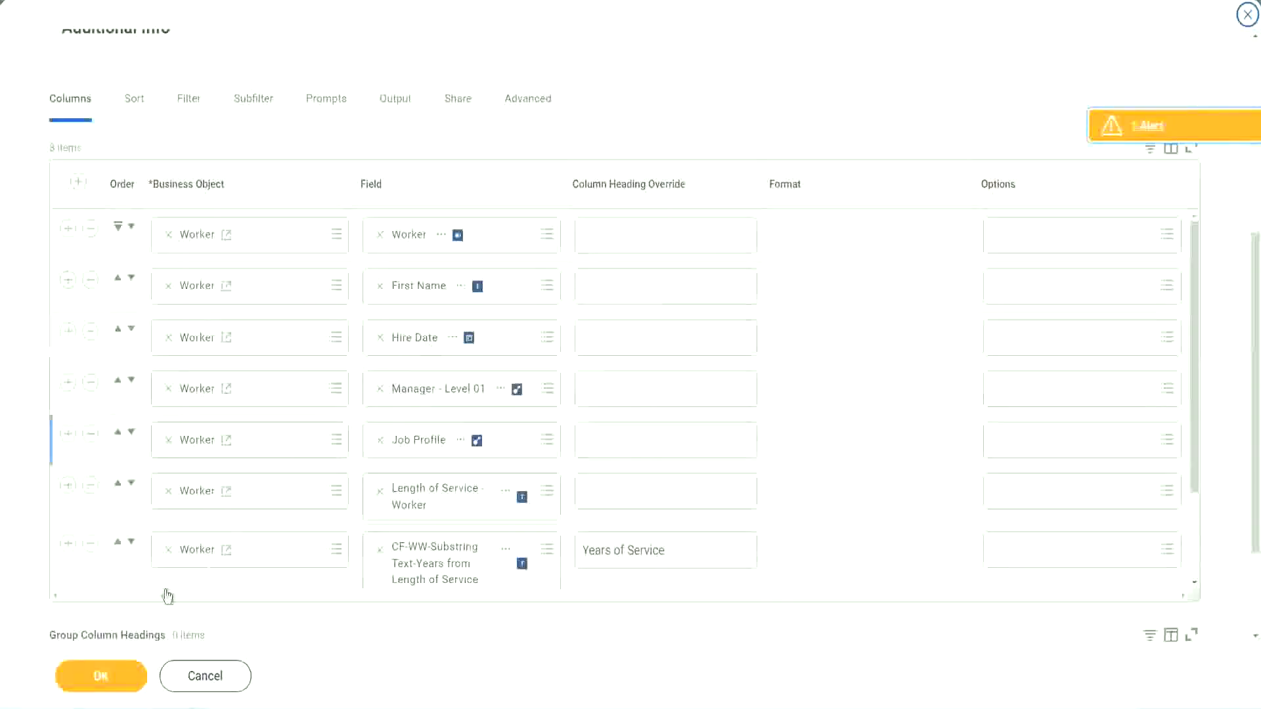
{"action": "left_click", "coordinate": [68, 544]}
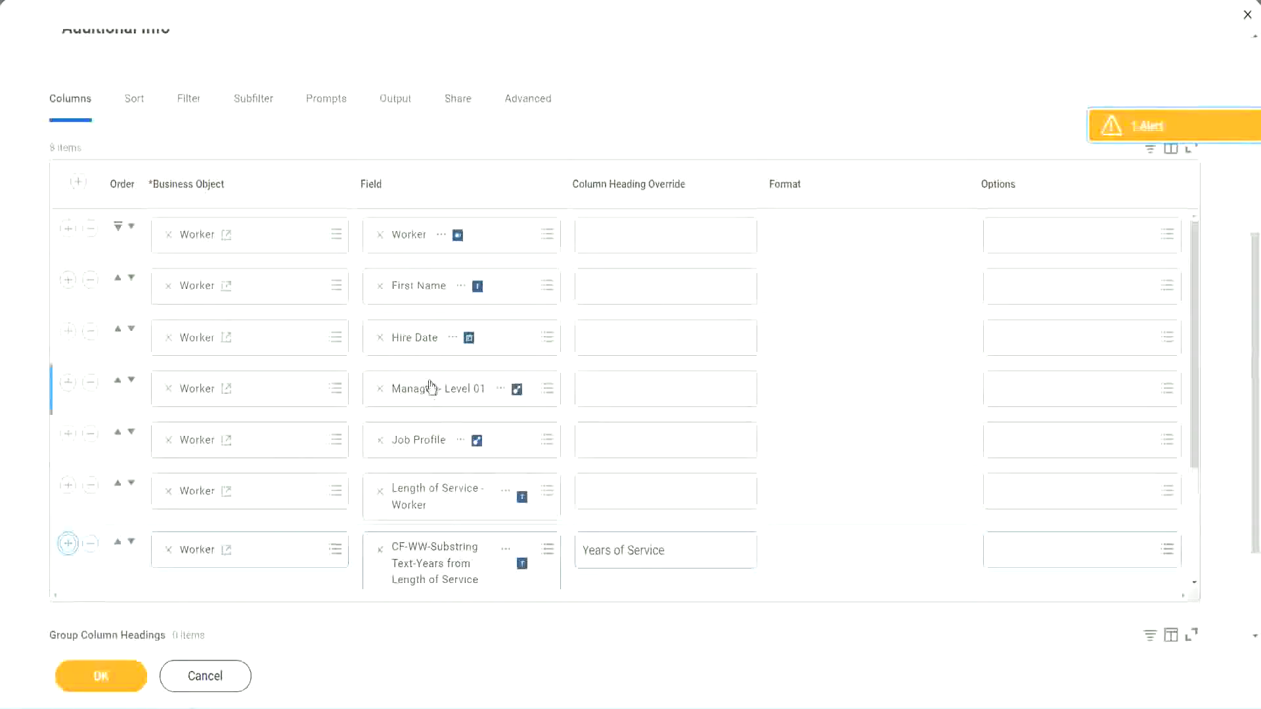
{"action": "scroll", "coordinate": [657, 433], "scroll_direction": "down", "scroll_amount": 2}
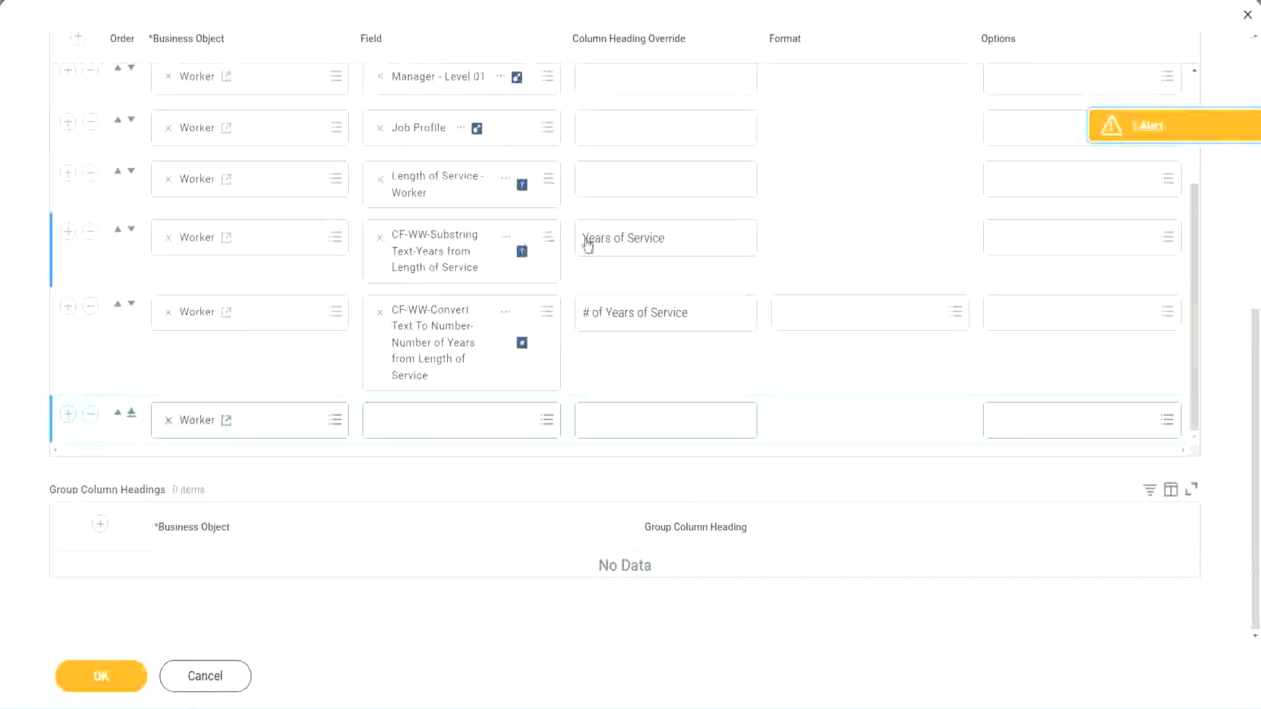
{"action": "left_click", "coordinate": [91, 232]}
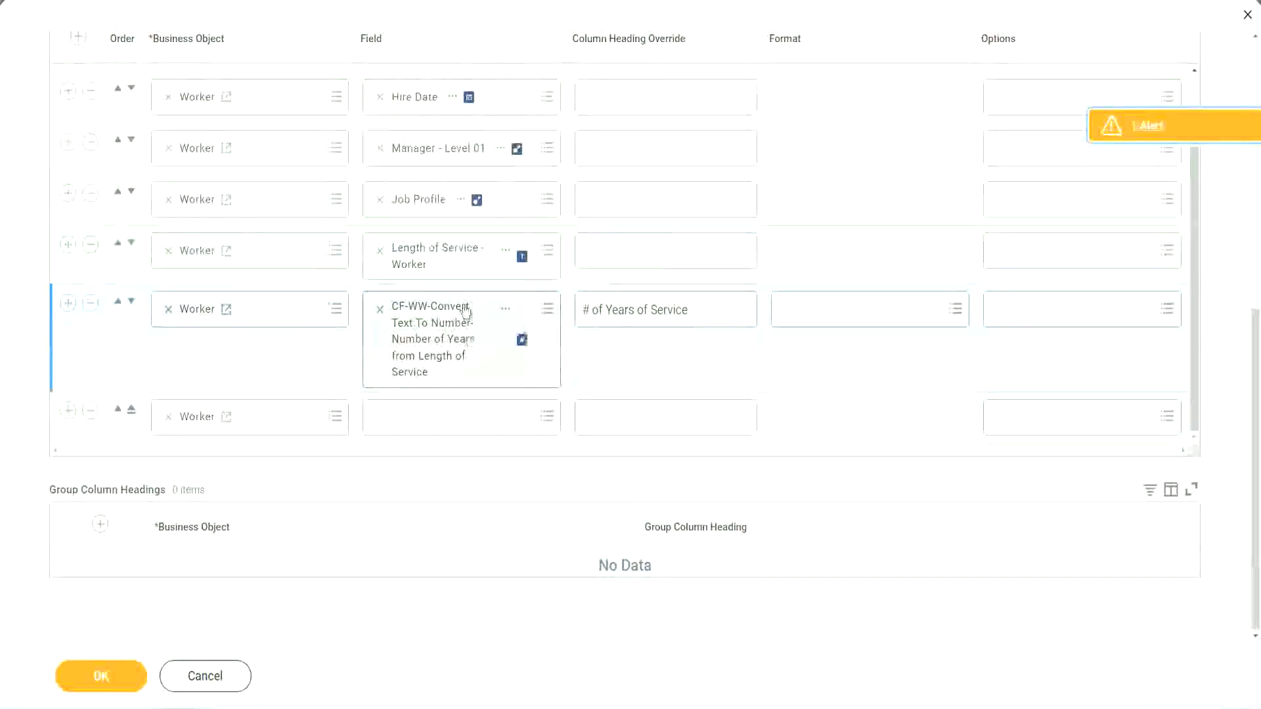
- Set the last row's field to CF-WW-Eval Exp-Derive Experience Bands from Years of Service, override its heading with Experience Bands, and save the report
{"action": "left_click", "coordinate": [412, 416]}
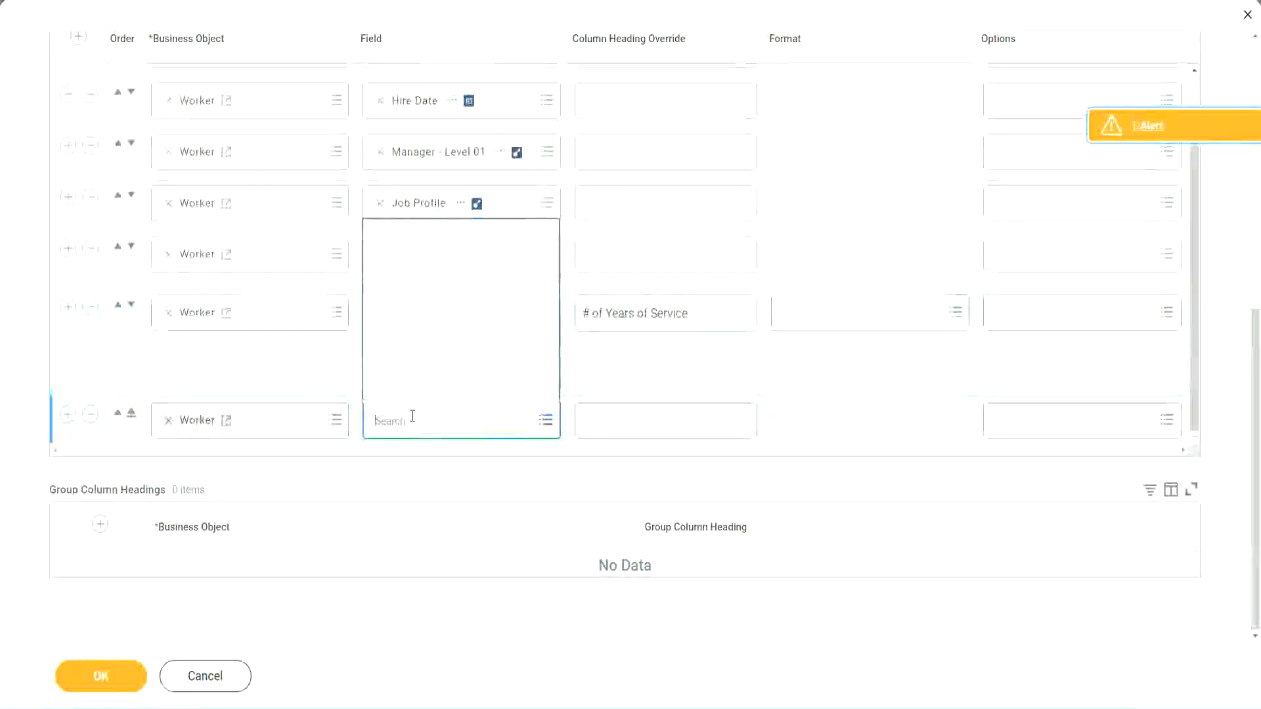
{"action": "key", "text": "ctrl+v"}
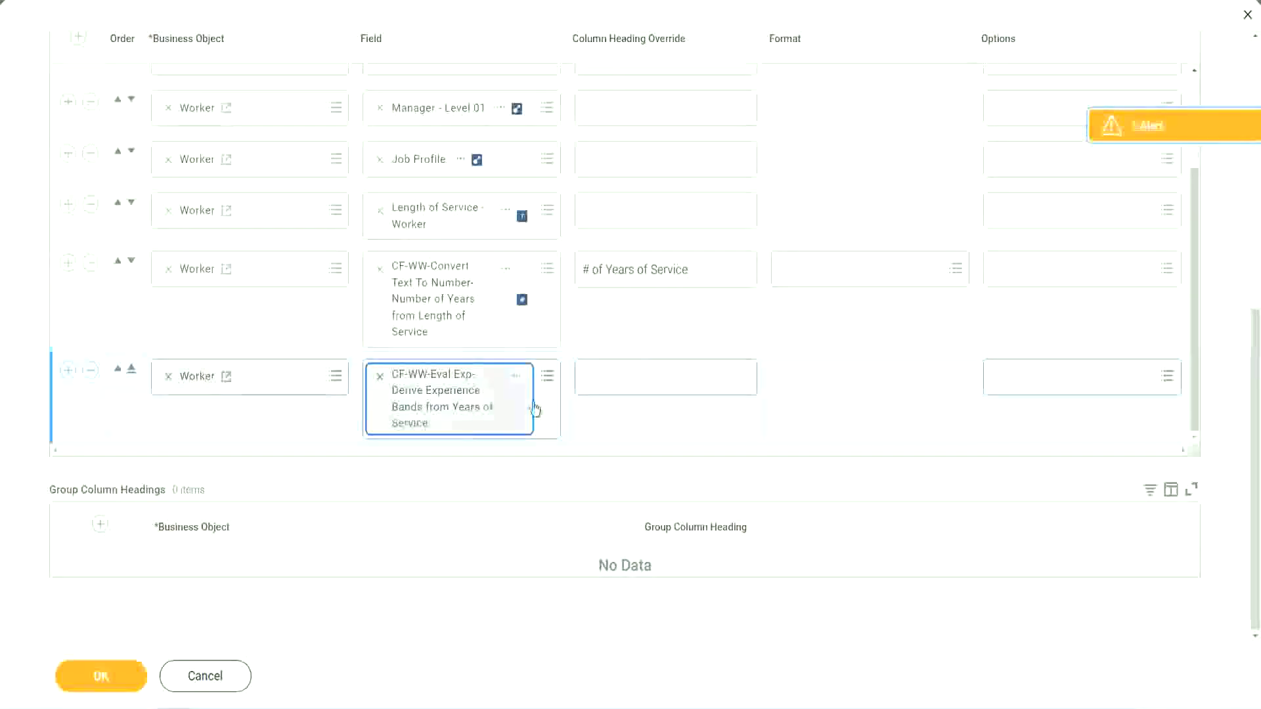
{"action": "left_click", "coordinate": [642, 377]}
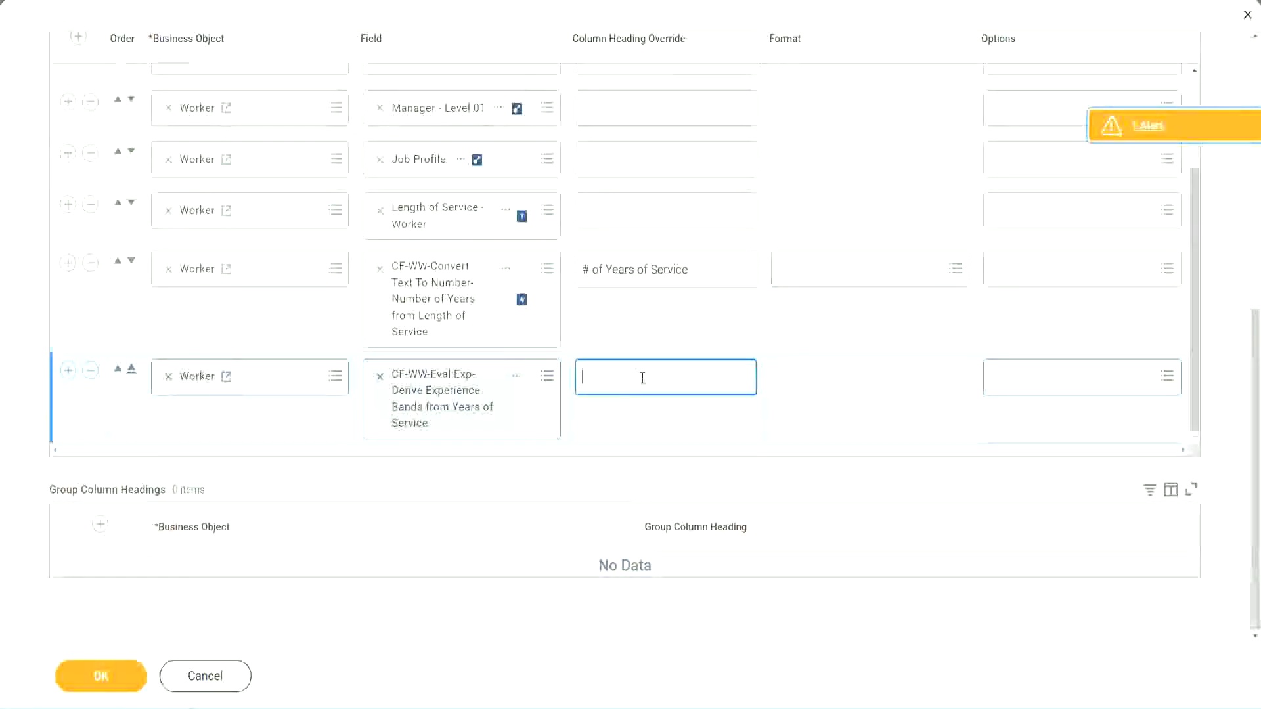
{"action": "type", "text": "E"}
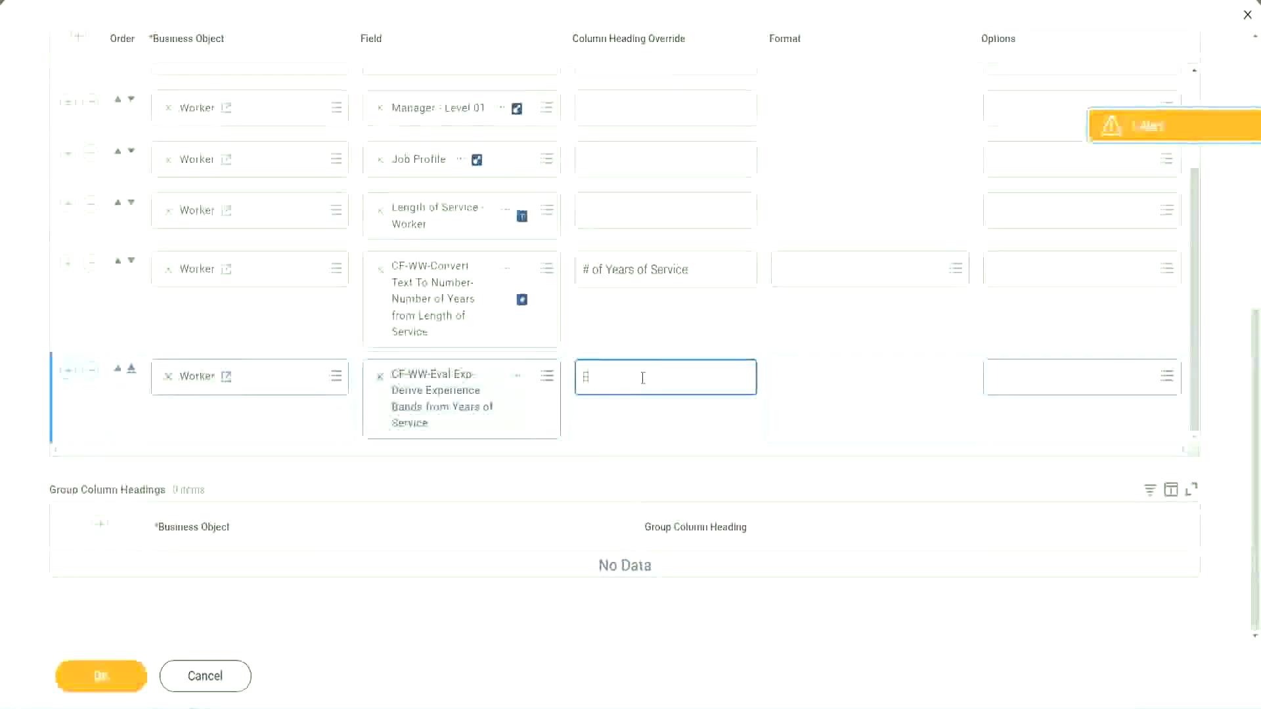
{"action": "type", "text": "xperience"}
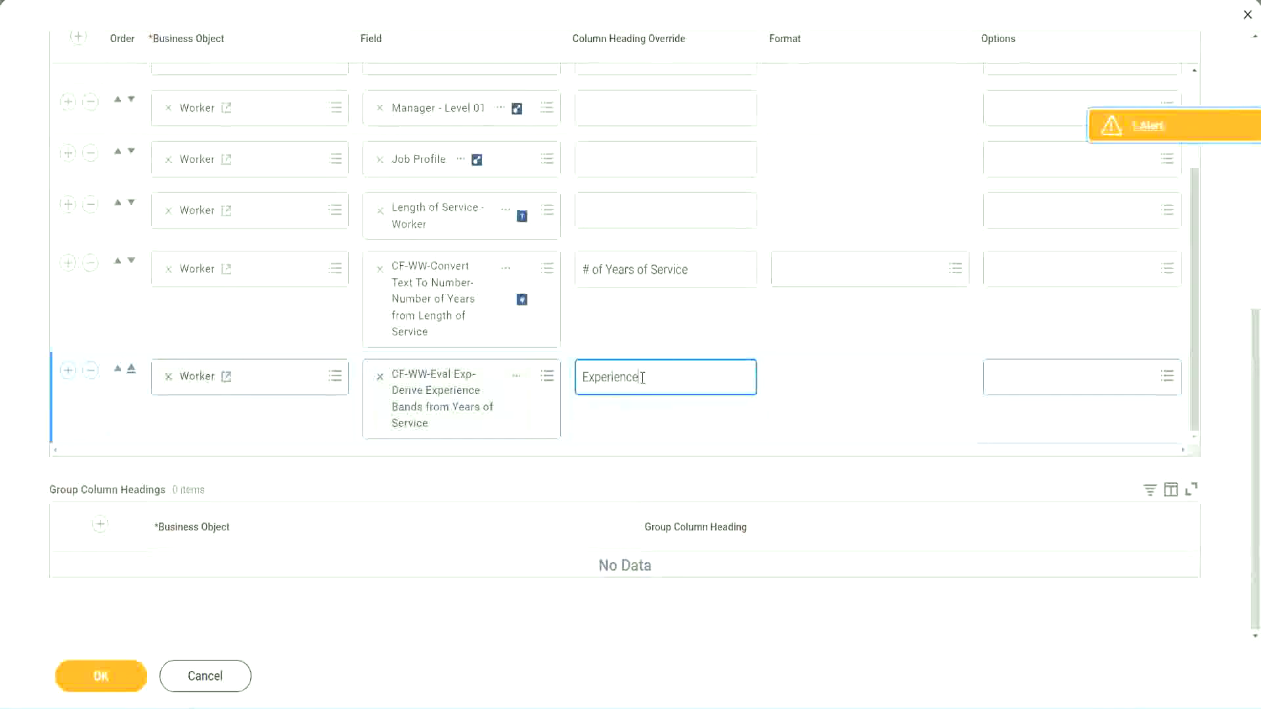
{"action": "type", "text": " Bands"}
{"action": "left_click", "coordinate": [121, 680]}
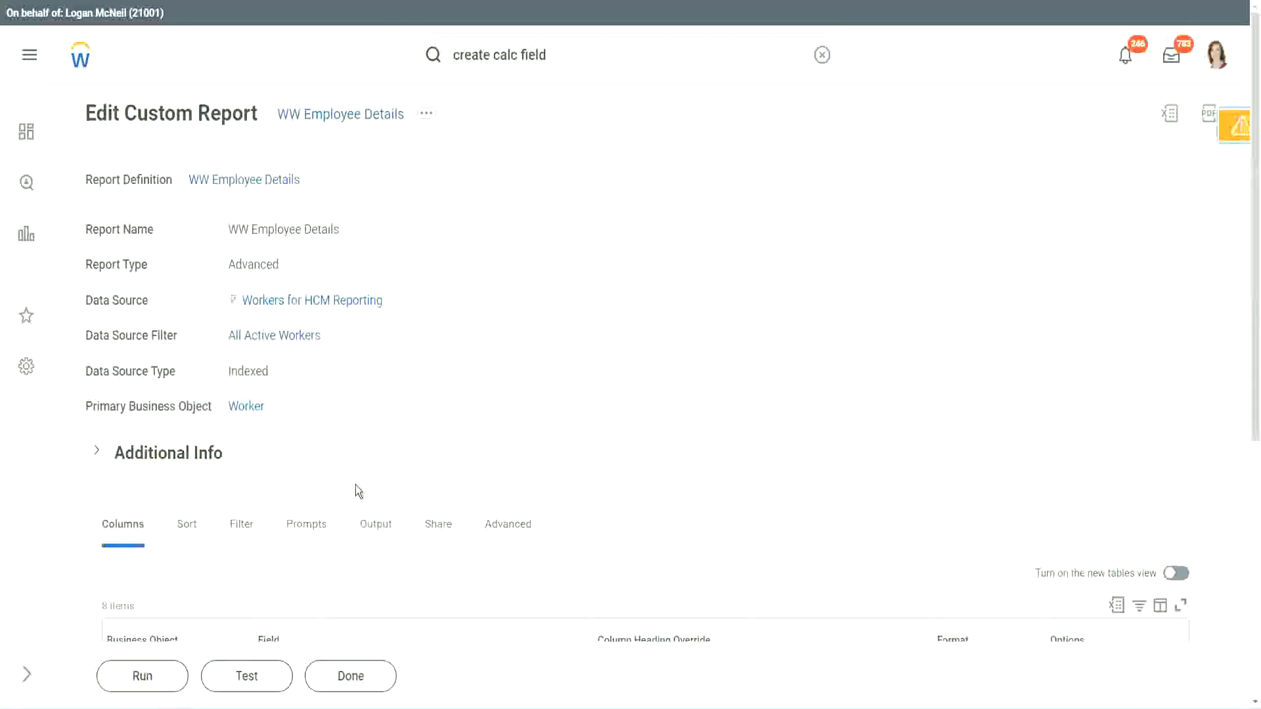
- Run the report with all worker type prompts left blank and check the first worker's number of years of service
{"action": "scroll", "coordinate": [393, 444], "scroll_direction": "down", "scroll_amount": 4}
{"action": "left_click", "coordinate": [146, 676]}
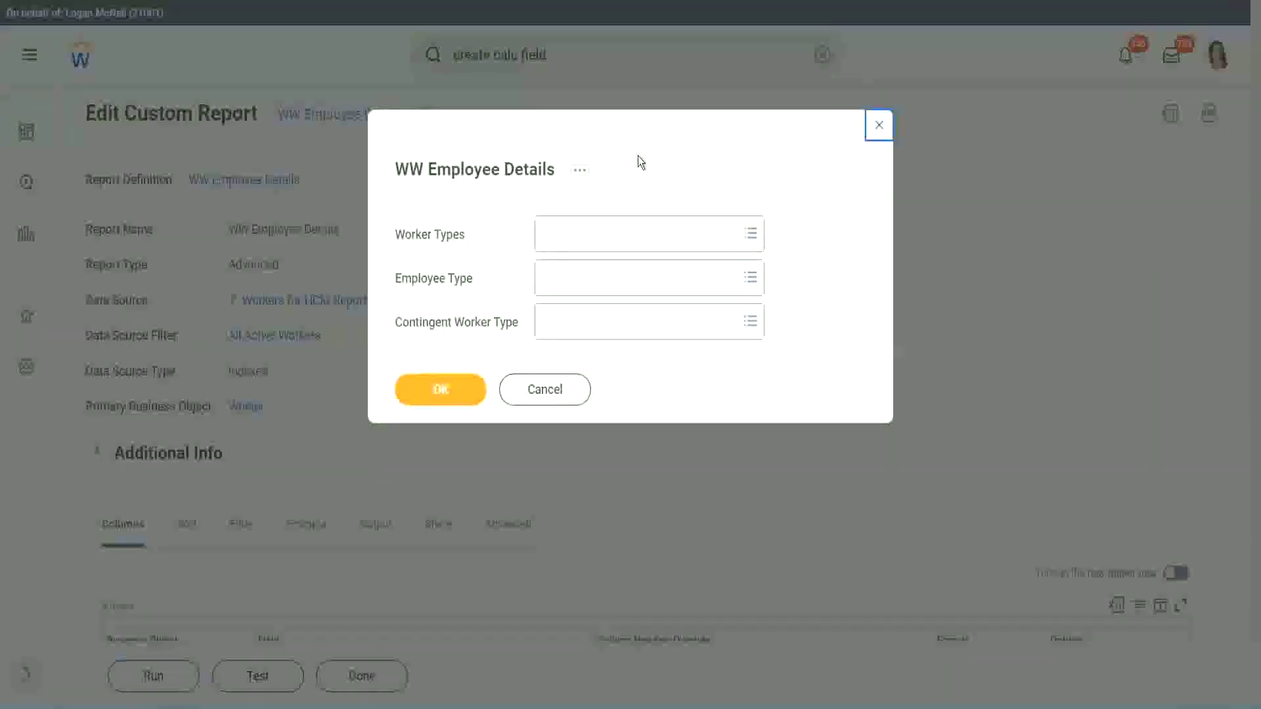
{"action": "left_click", "coordinate": [441, 388]}
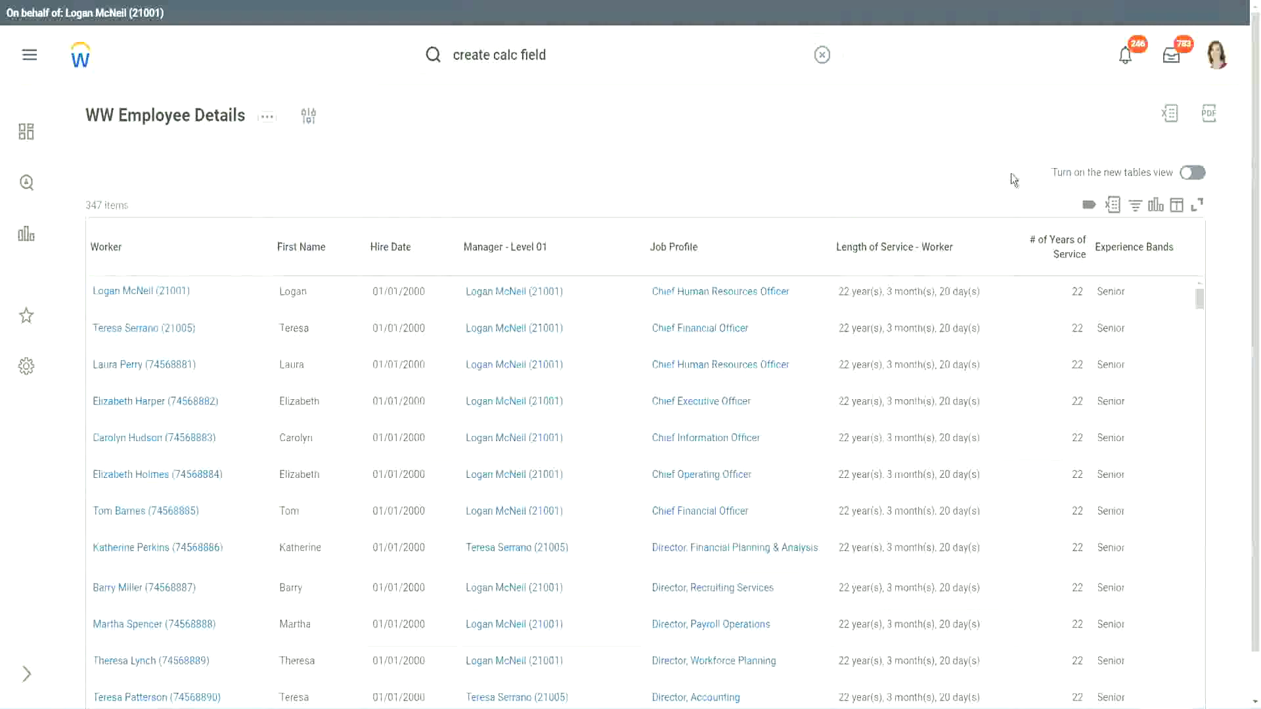
{"action": "scroll", "coordinate": [1014, 177], "scroll_direction": "down", "scroll_amount": 1}
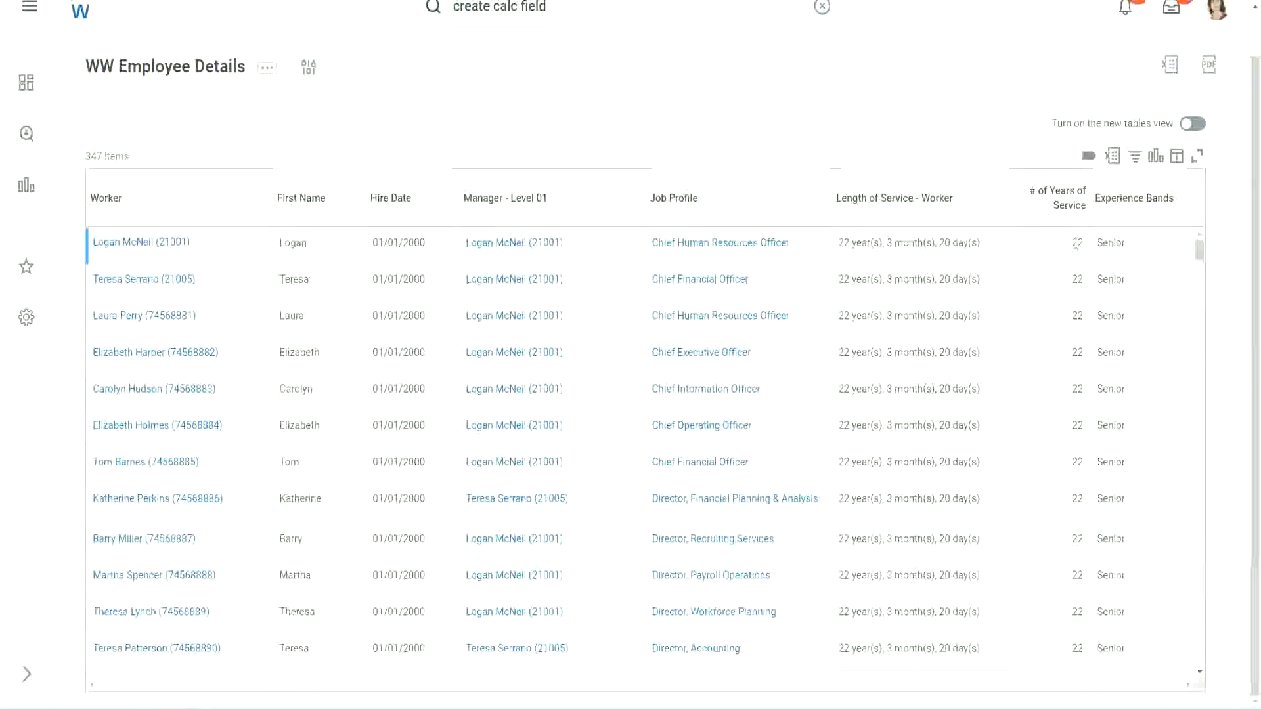
{"action": "double_click", "coordinate": [1077, 244]}
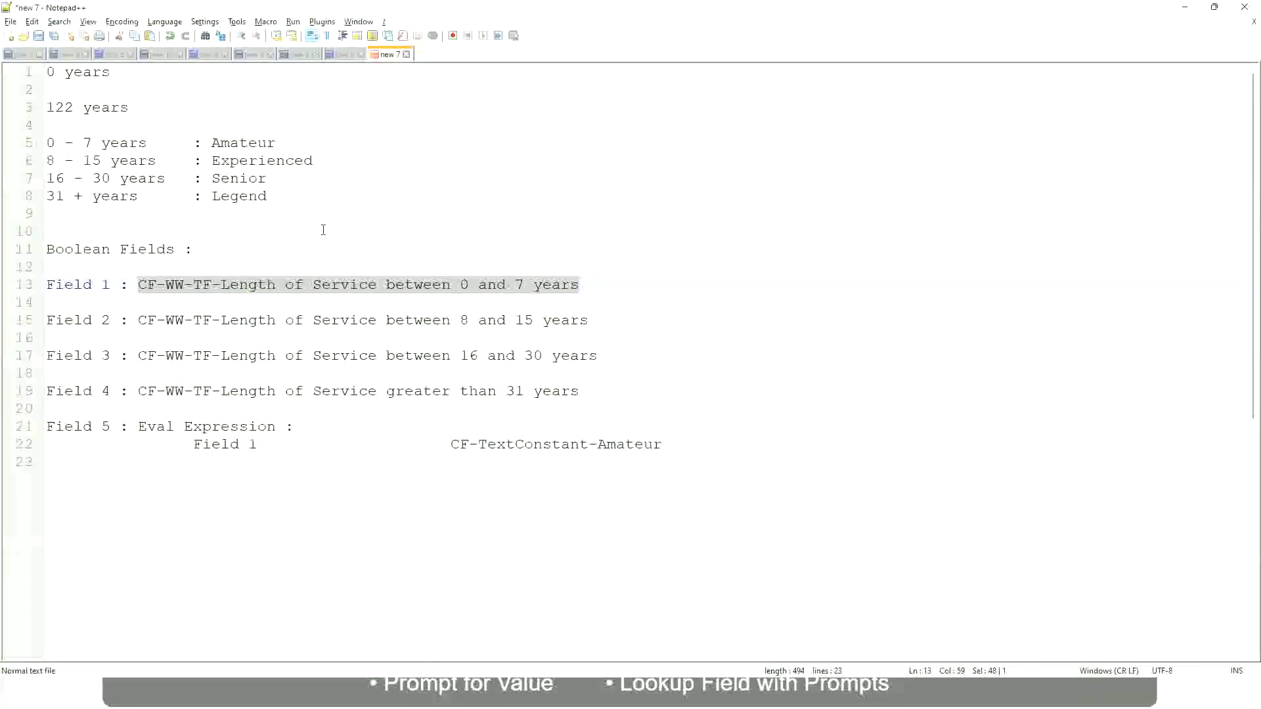
- Switch to the Notepad++ notes and check which experience band covers 16 - 30 years
{"action": "left_click", "coordinate": [318, 230]}
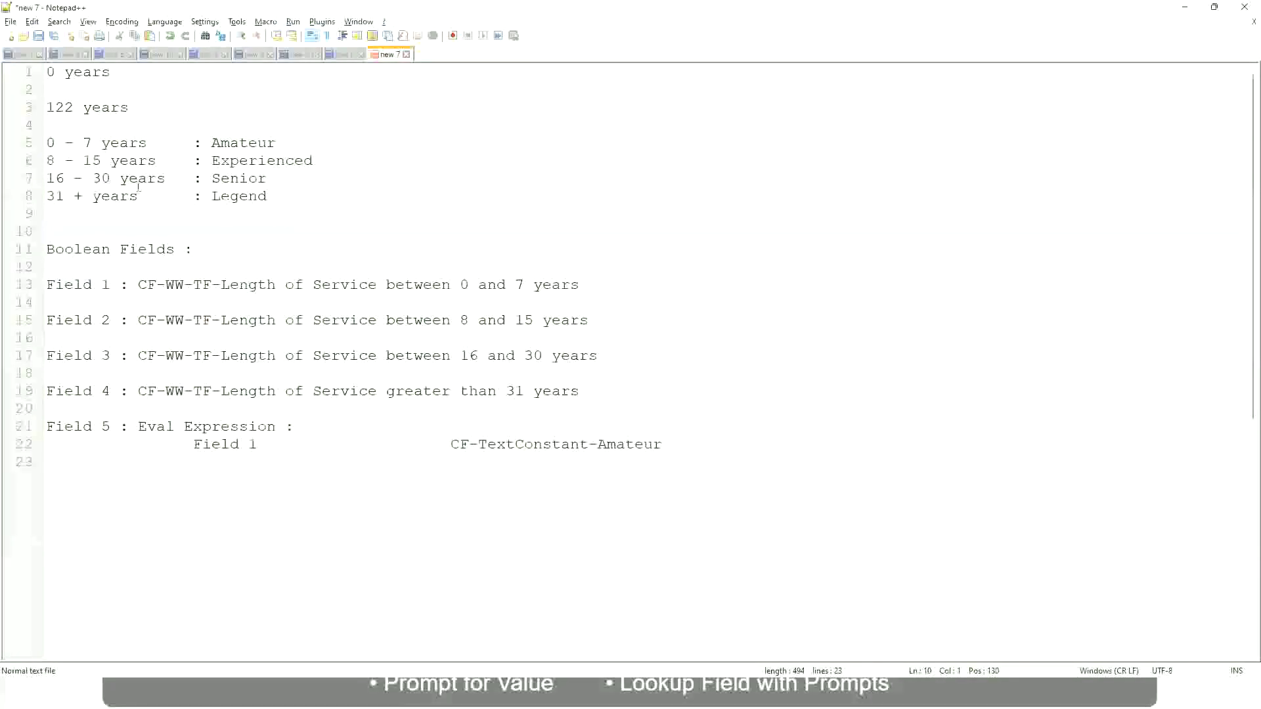
{"action": "left_click", "coordinate": [214, 177]}
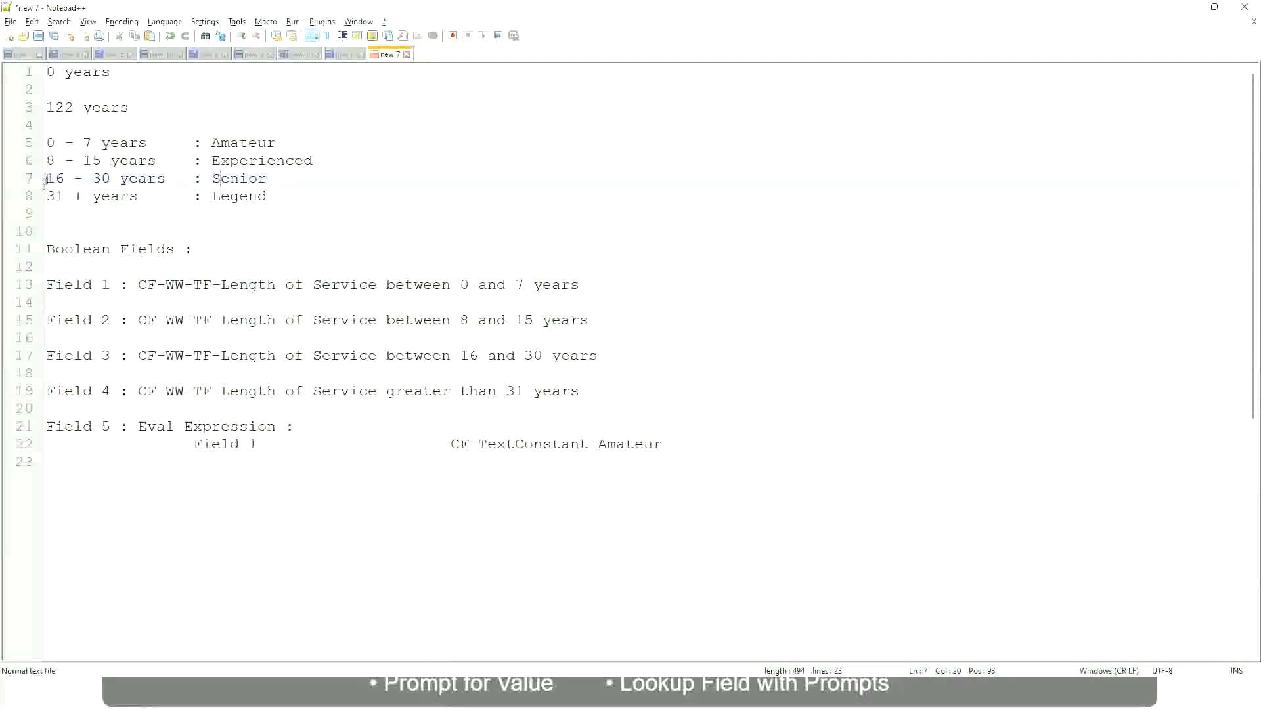
{"action": "left_click_drag", "start_coordinate": [46, 179], "coordinate": [121, 178]}
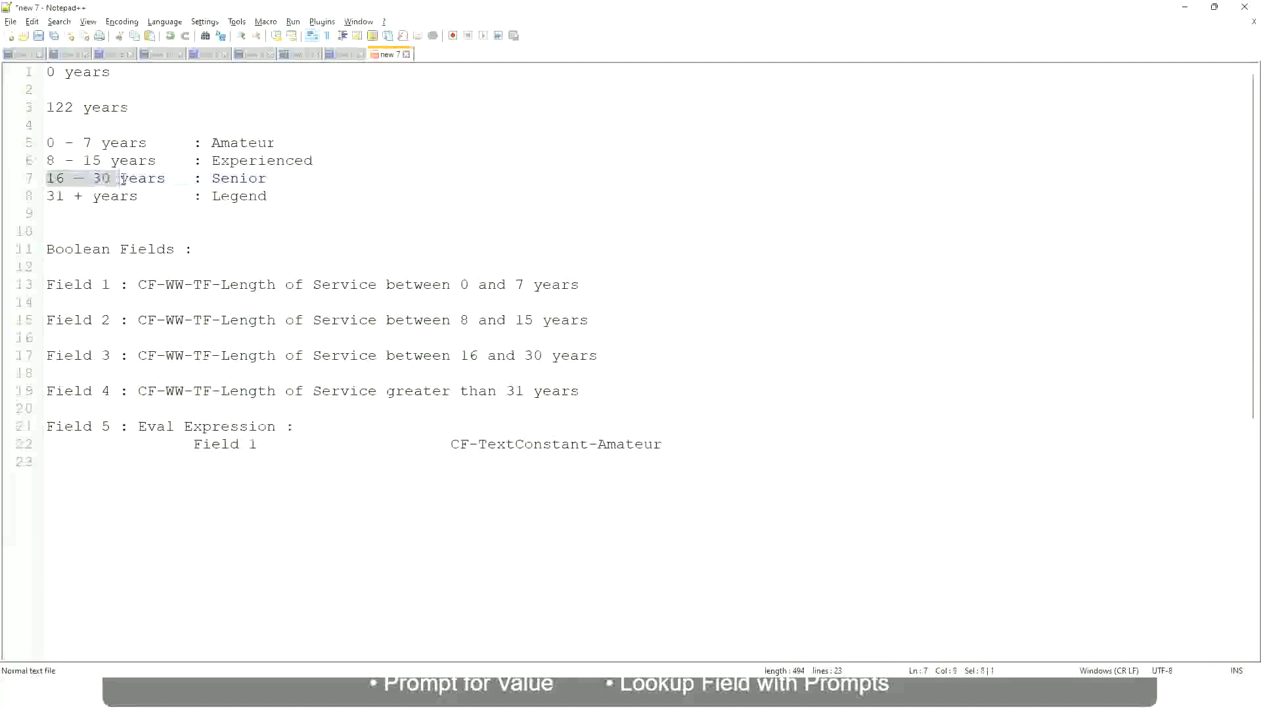
{"action": "double_click", "coordinate": [234, 178]}
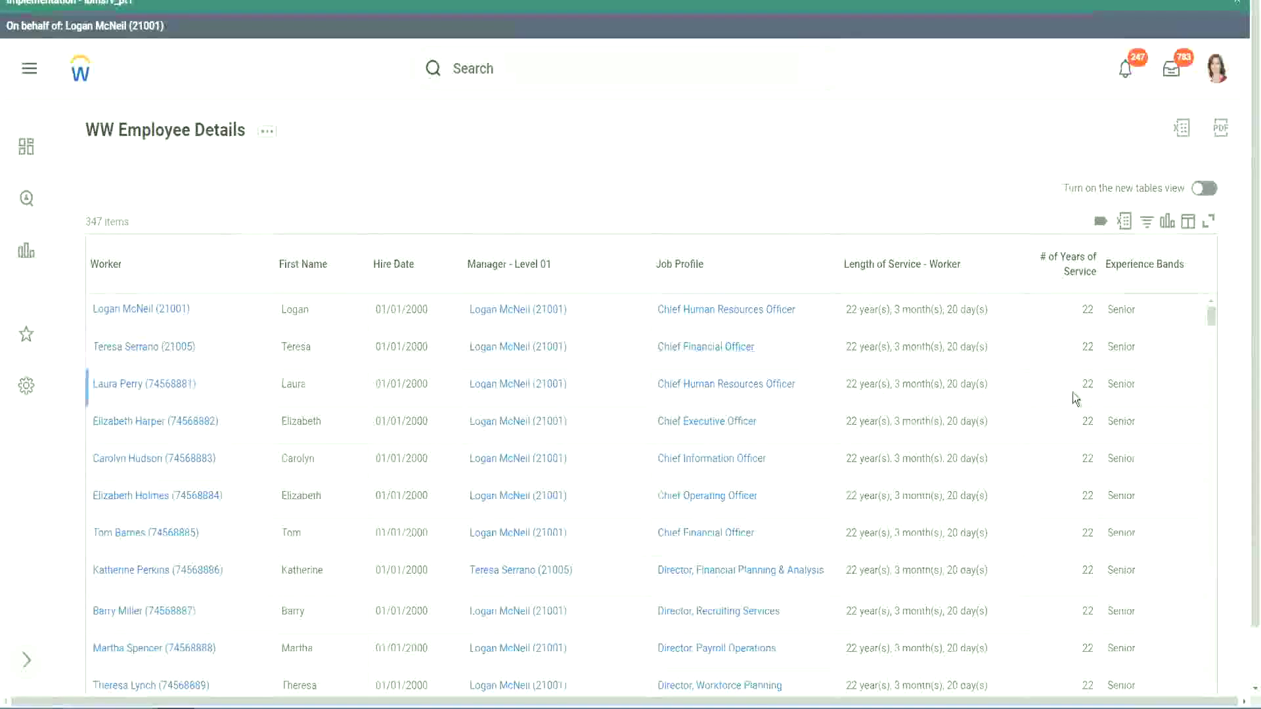
- Compare the years of service with the experience bands across the unfiltered rows of the WW Employee Details report
{"action": "scroll", "coordinate": [1083, 394], "scroll_direction": "down", "scroll_amount": 2}
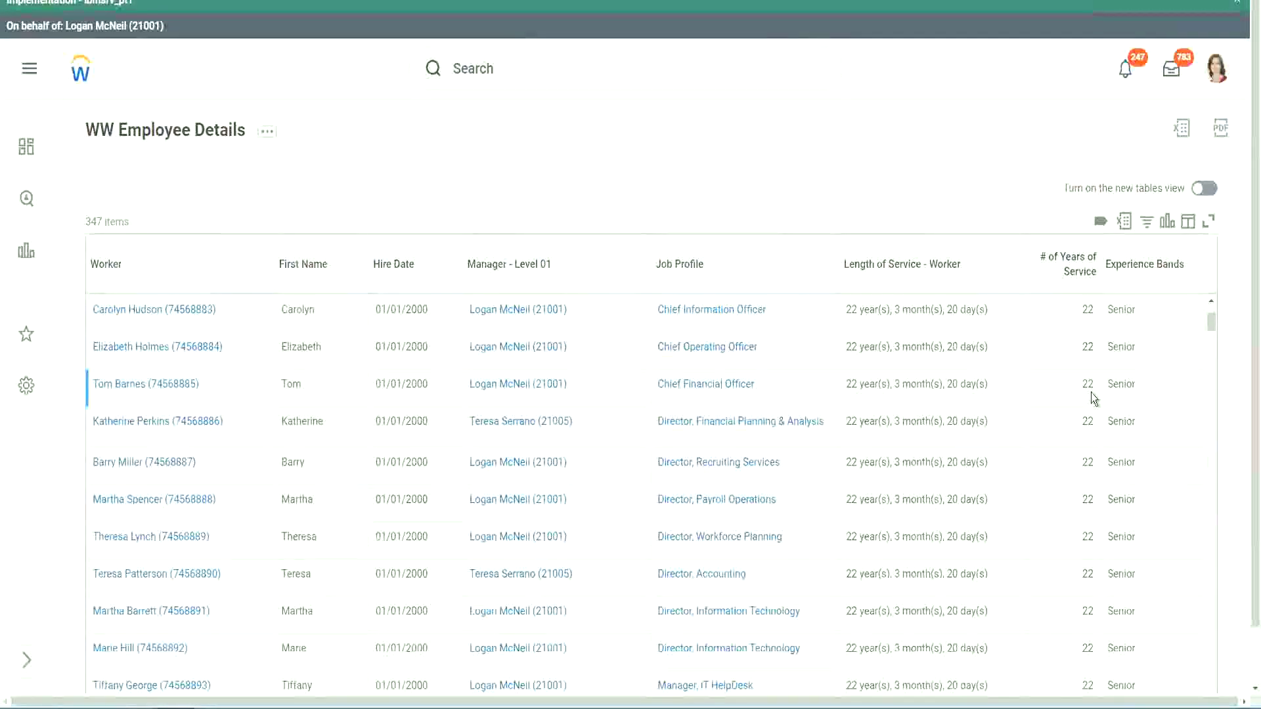
{"action": "scroll", "coordinate": [1090, 394], "scroll_direction": "down", "scroll_amount": 5}
{"action": "scroll", "coordinate": [1098, 435], "scroll_direction": "down", "scroll_amount": 5}
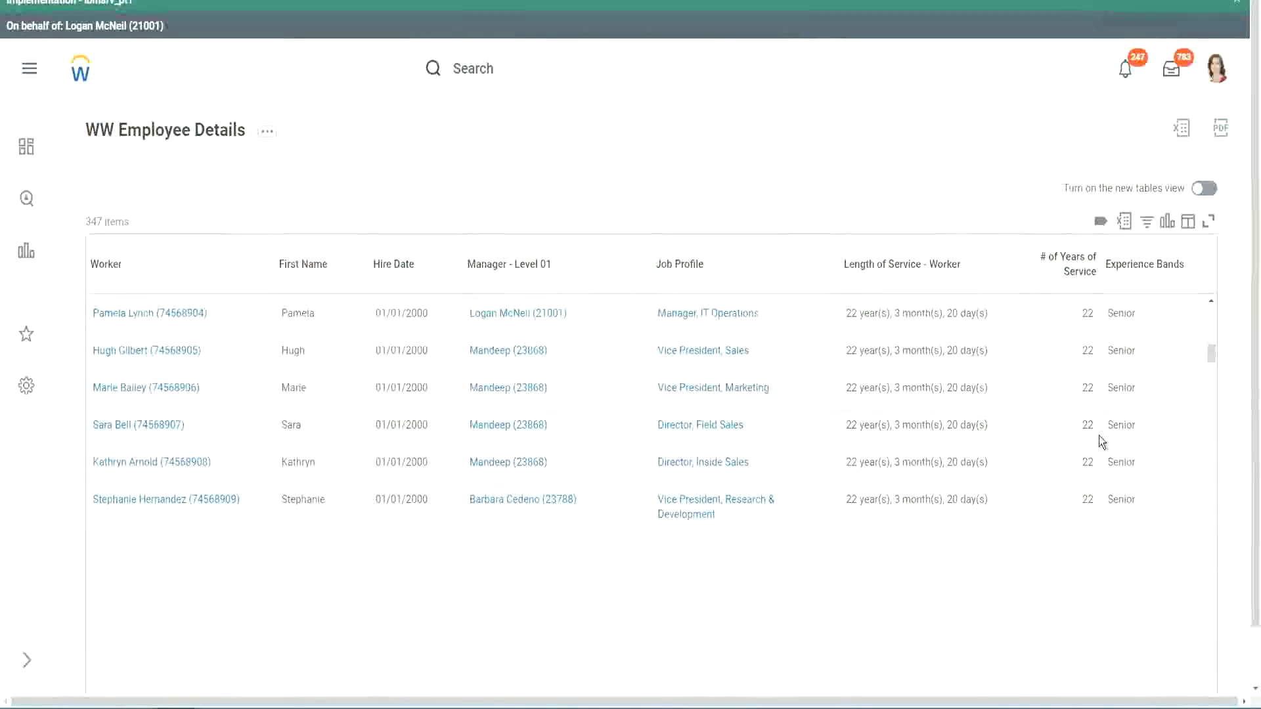
{"action": "scroll", "coordinate": [1117, 452], "scroll_direction": "down", "scroll_amount": 1}
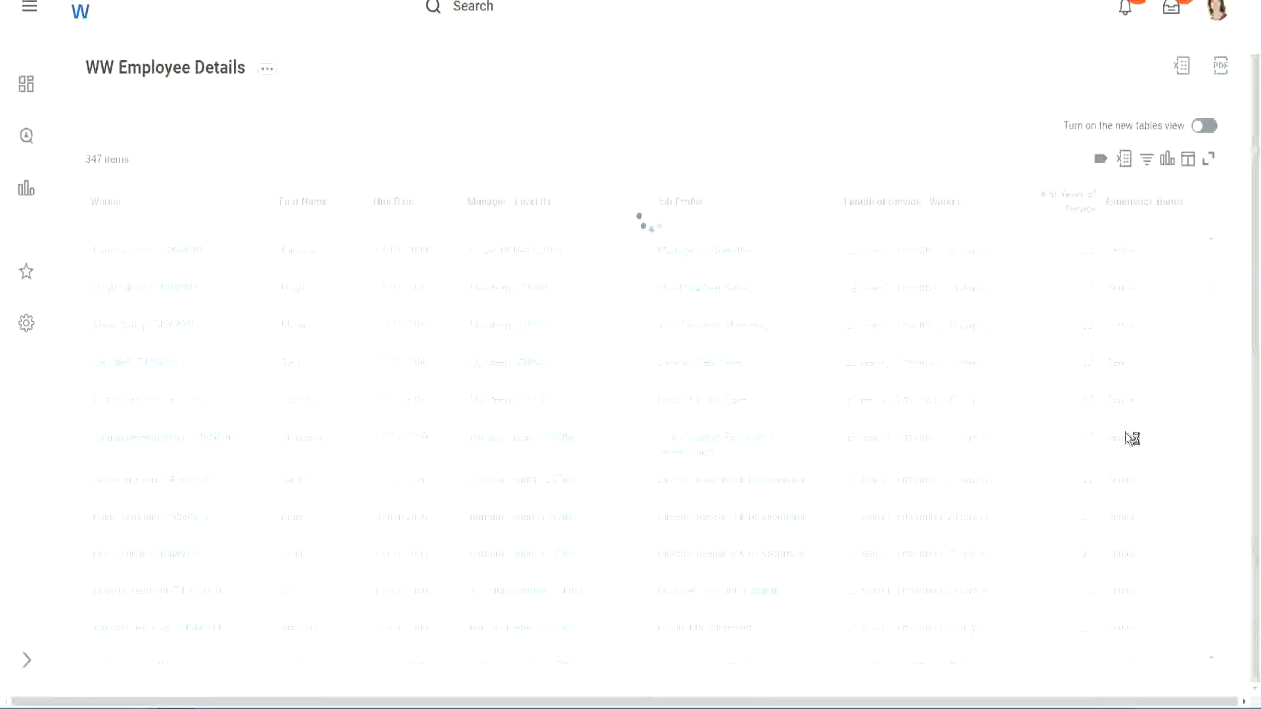
{"action": "scroll", "coordinate": [1169, 371], "scroll_direction": "down", "scroll_amount": 5}
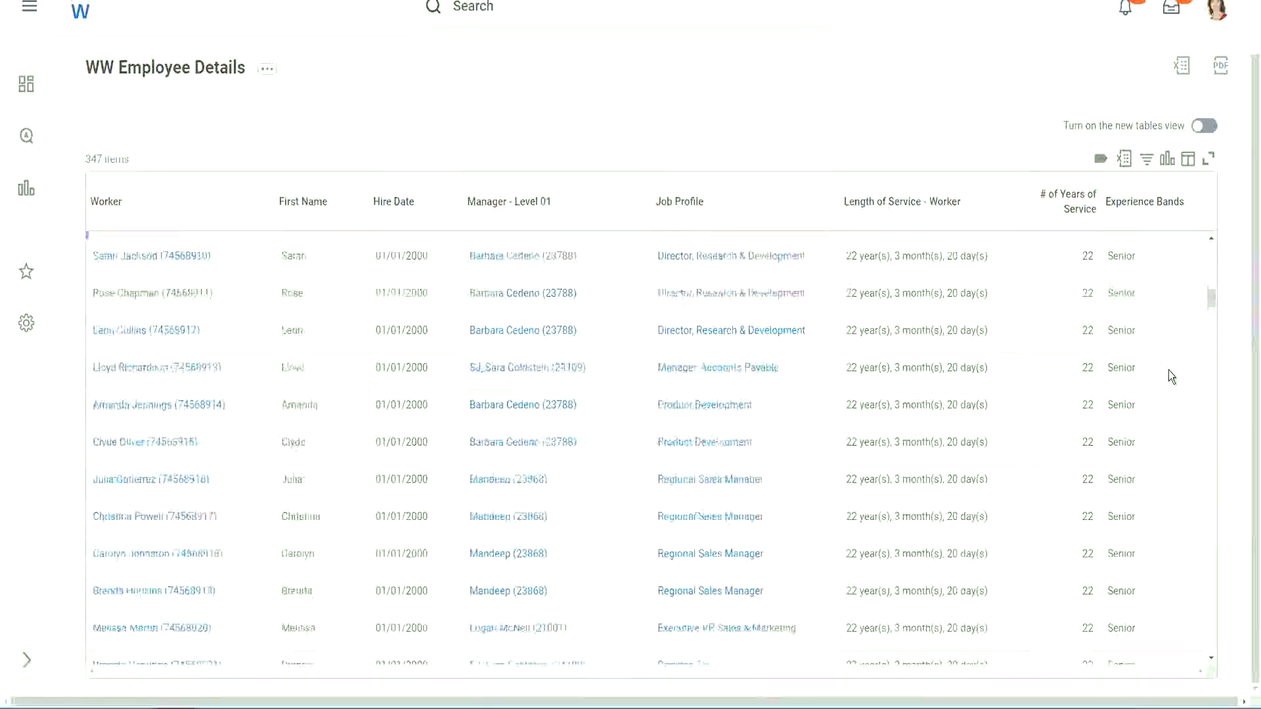
{"action": "scroll", "coordinate": [1169, 370], "scroll_direction": "down", "scroll_amount": 3}
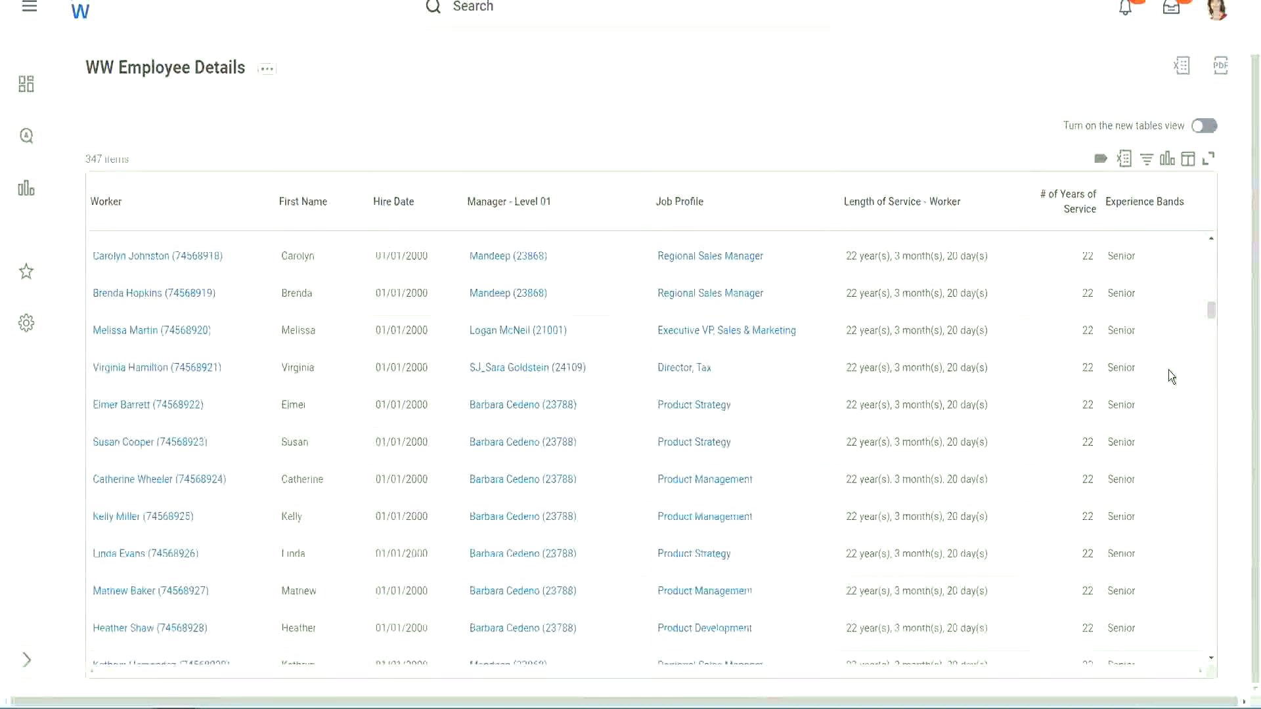
{"action": "scroll", "coordinate": [1168, 369], "scroll_direction": "down", "scroll_amount": 8}
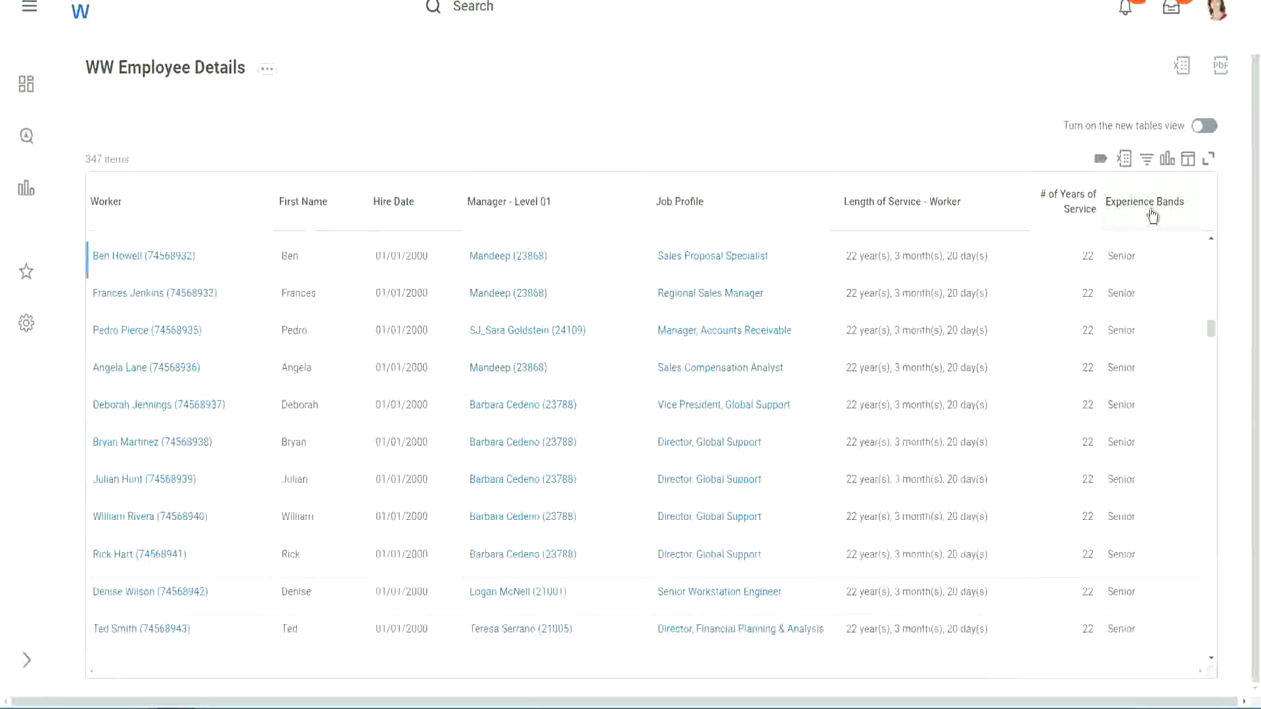
- Filter the Experience Bands column to values that contain Amateur
{"action": "left_click", "coordinate": [1152, 215]}
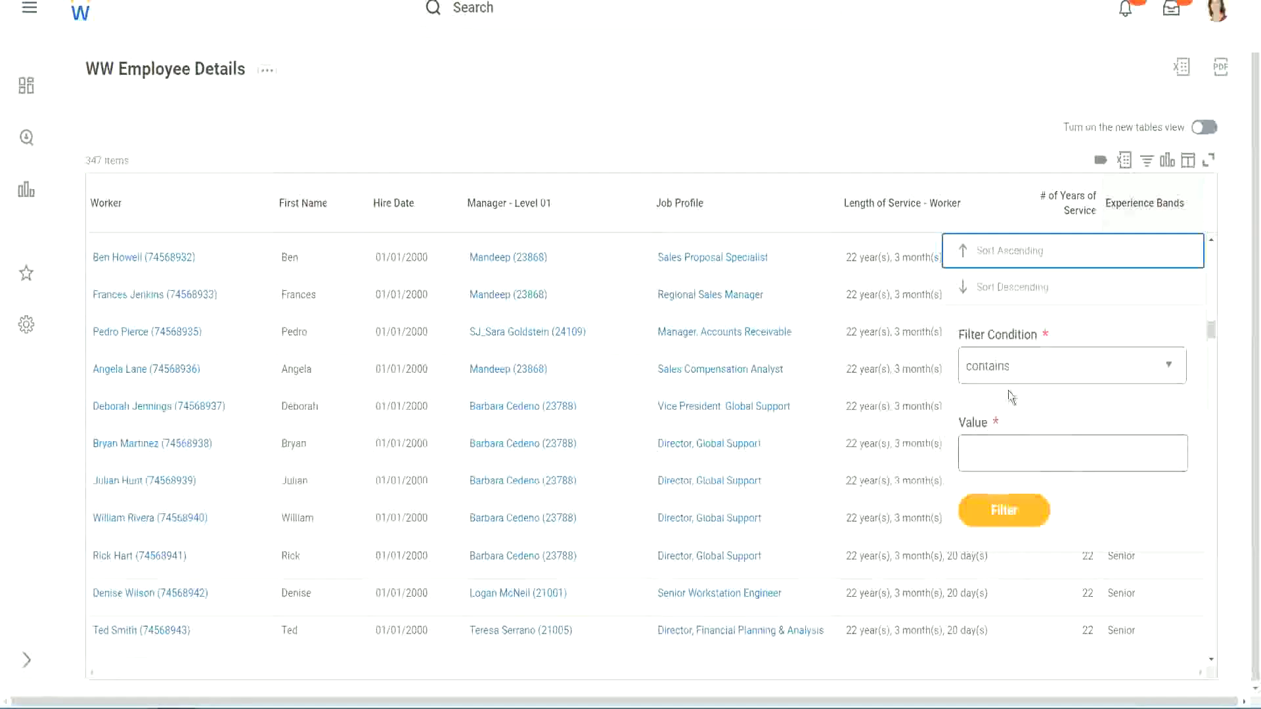
{"action": "left_click", "coordinate": [999, 442]}
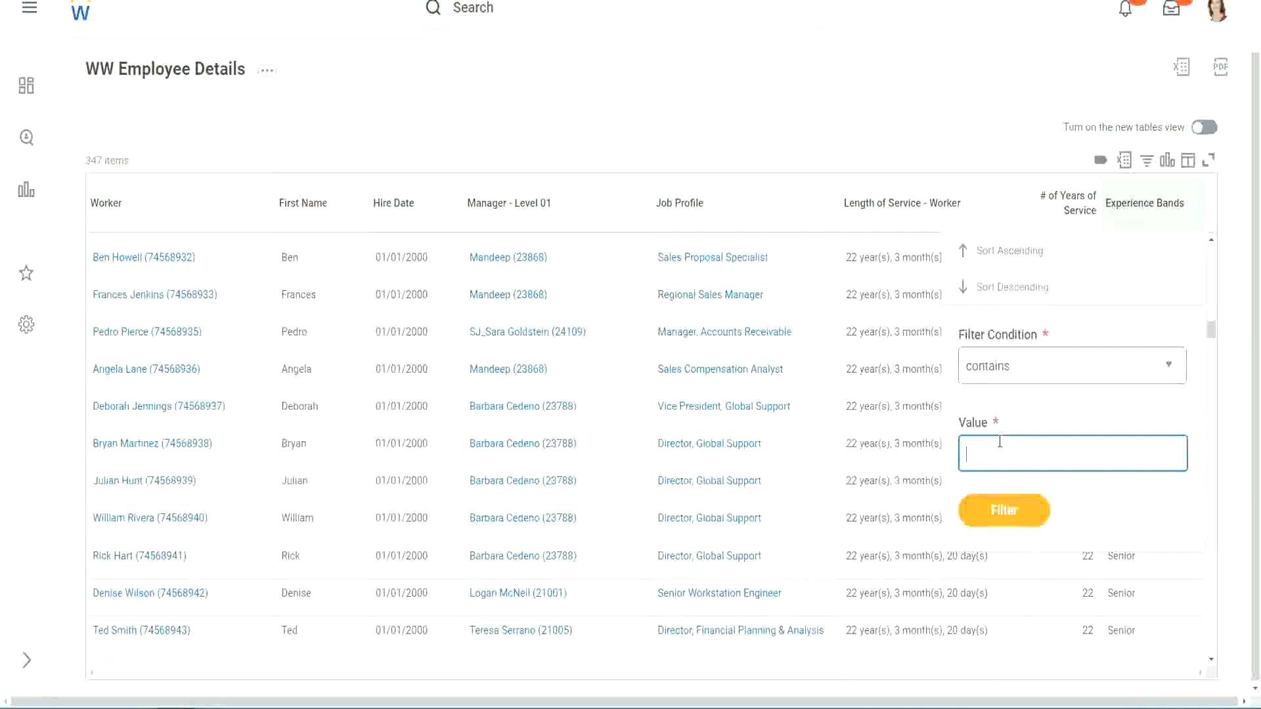
{"action": "type", "text": "Amateur"}
{"action": "left_click", "coordinate": [992, 515]}
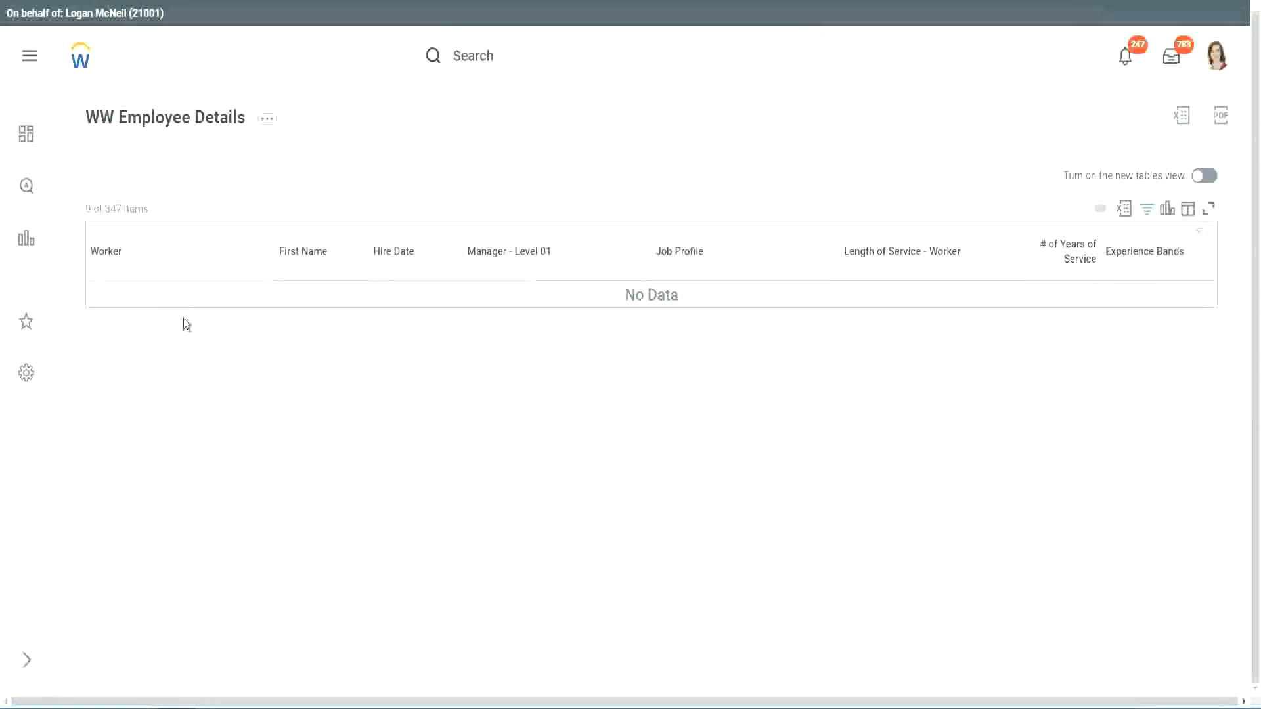
- Change the Experience Bands filter value to Legend and apply it
{"action": "left_click", "coordinate": [1141, 257]}
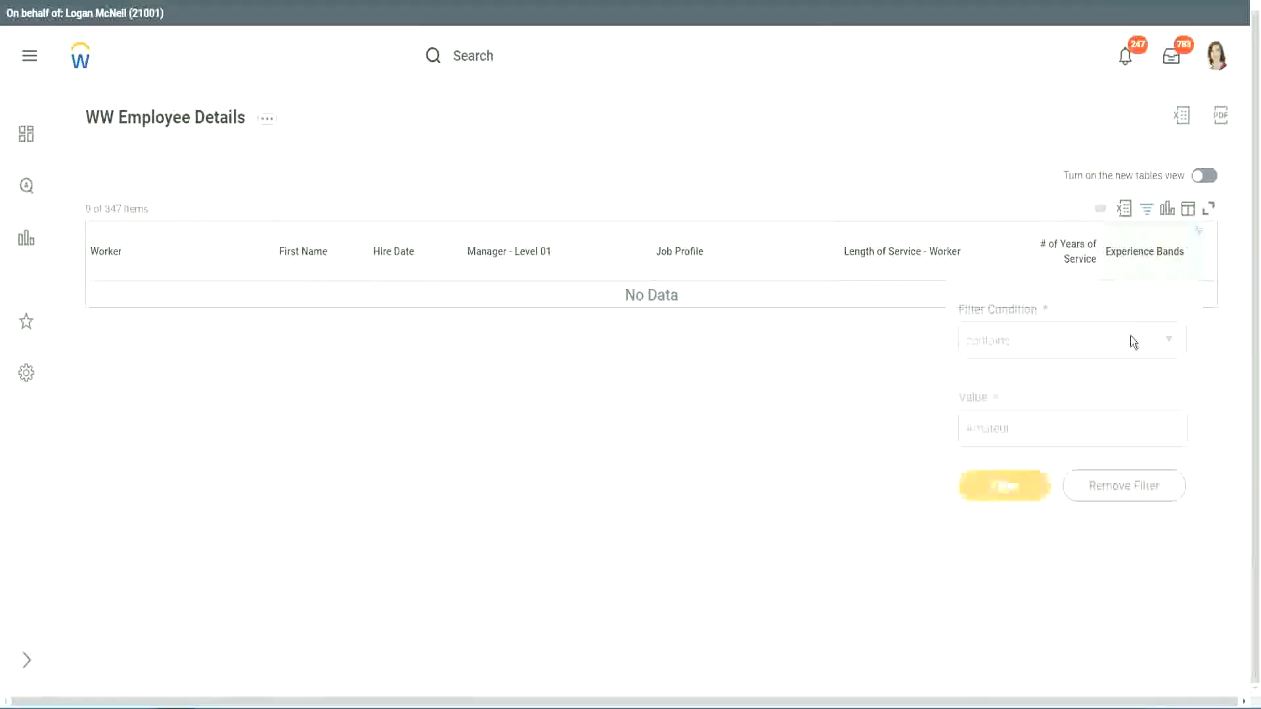
{"action": "left_click", "coordinate": [1018, 424]}
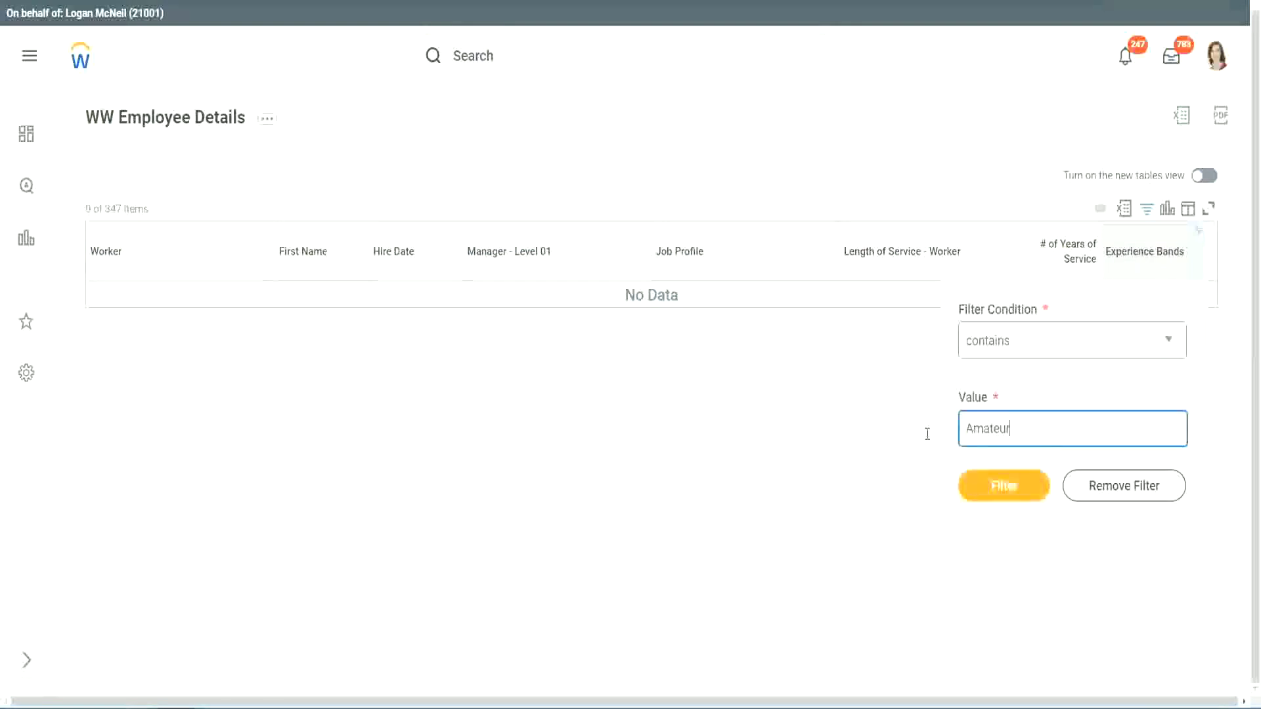
{"action": "left_click_drag", "start_coordinate": [927, 434], "coordinate": [900, 431]}
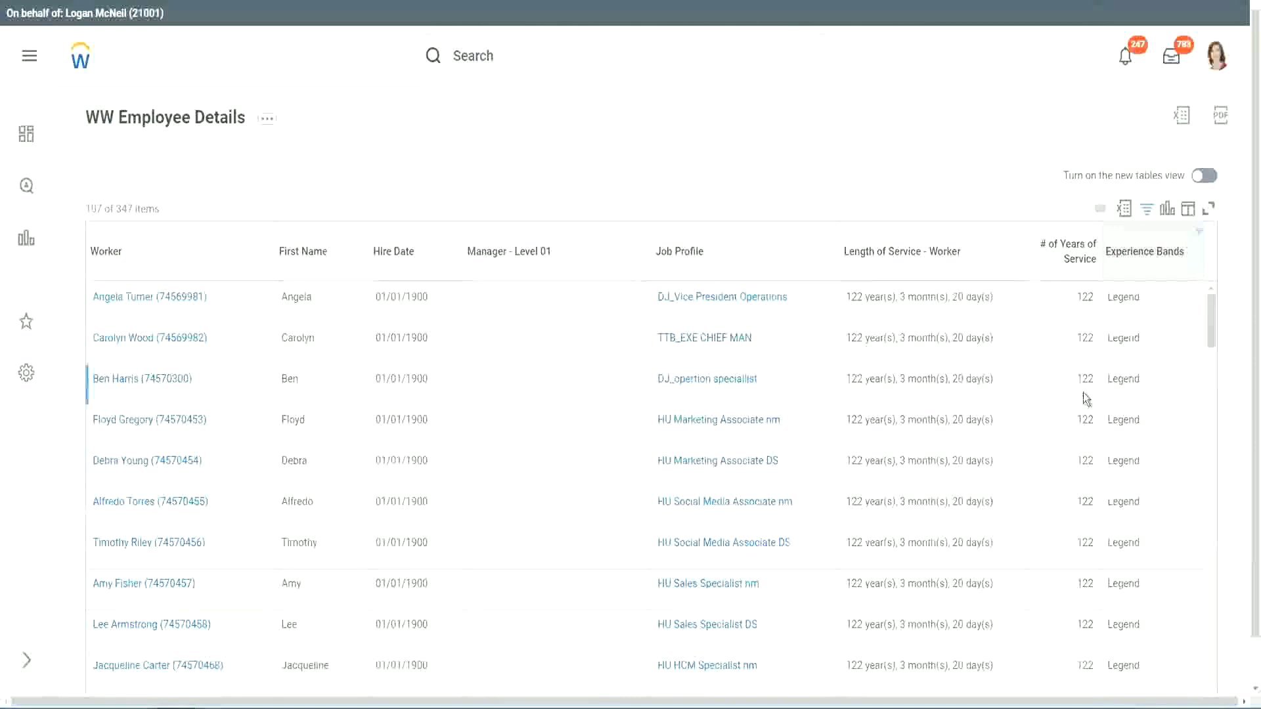
- Examine the hire dates and years of service of the workers in the Legend band
{"action": "scroll", "coordinate": [1083, 394], "scroll_direction": "down", "scroll_amount": 10}
{"action": "scroll", "coordinate": [1082, 394], "scroll_direction": "down", "scroll_amount": 5}
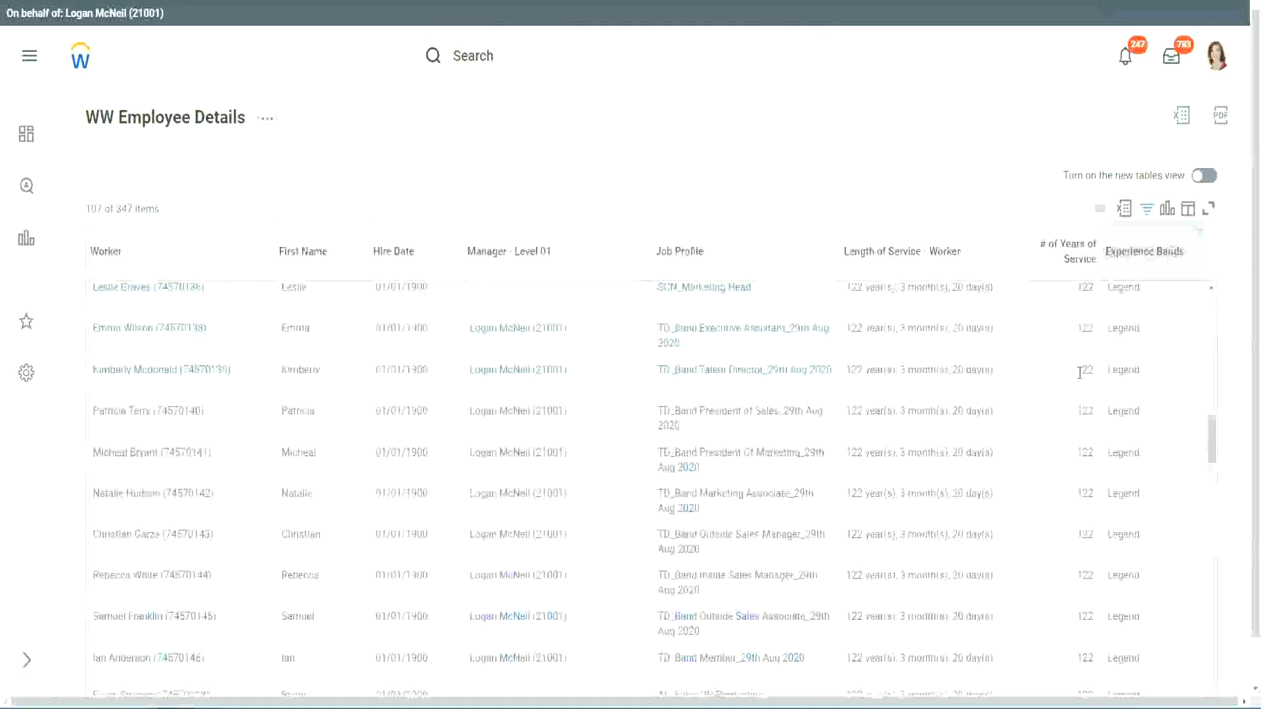
{"action": "scroll", "coordinate": [1080, 374], "scroll_direction": "down", "scroll_amount": 15}
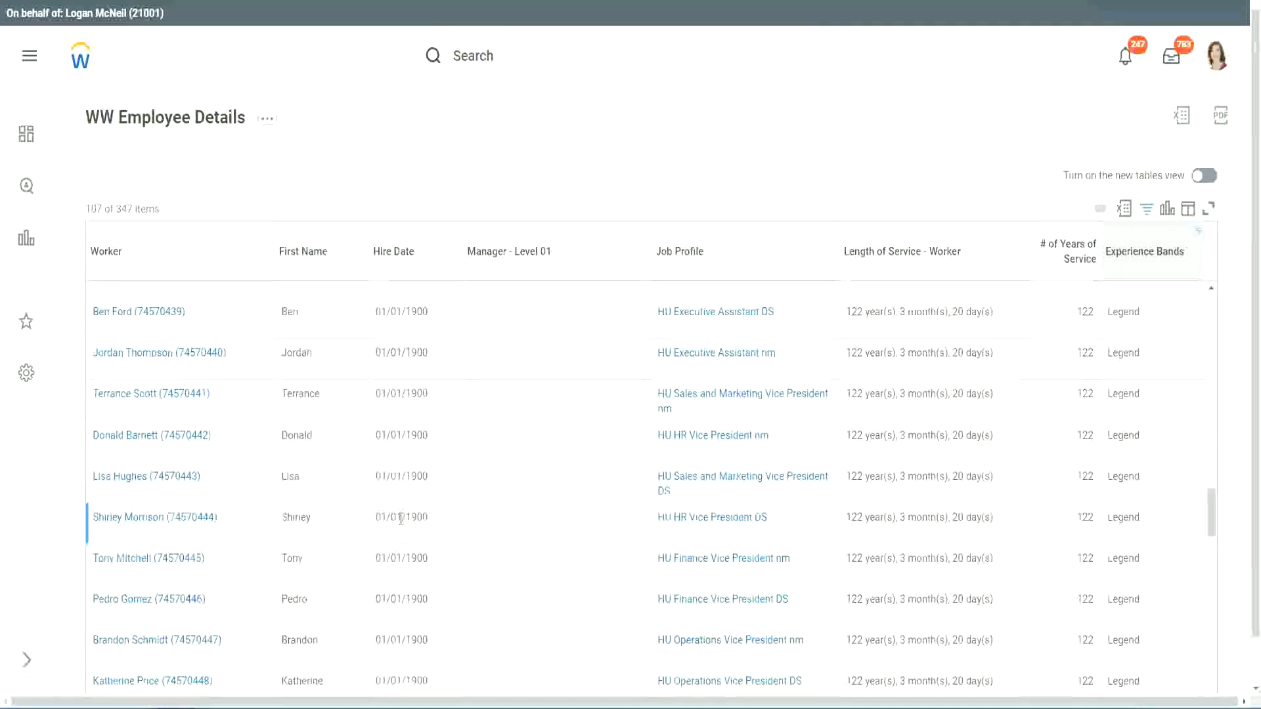
{"action": "double_click", "coordinate": [413, 517]}
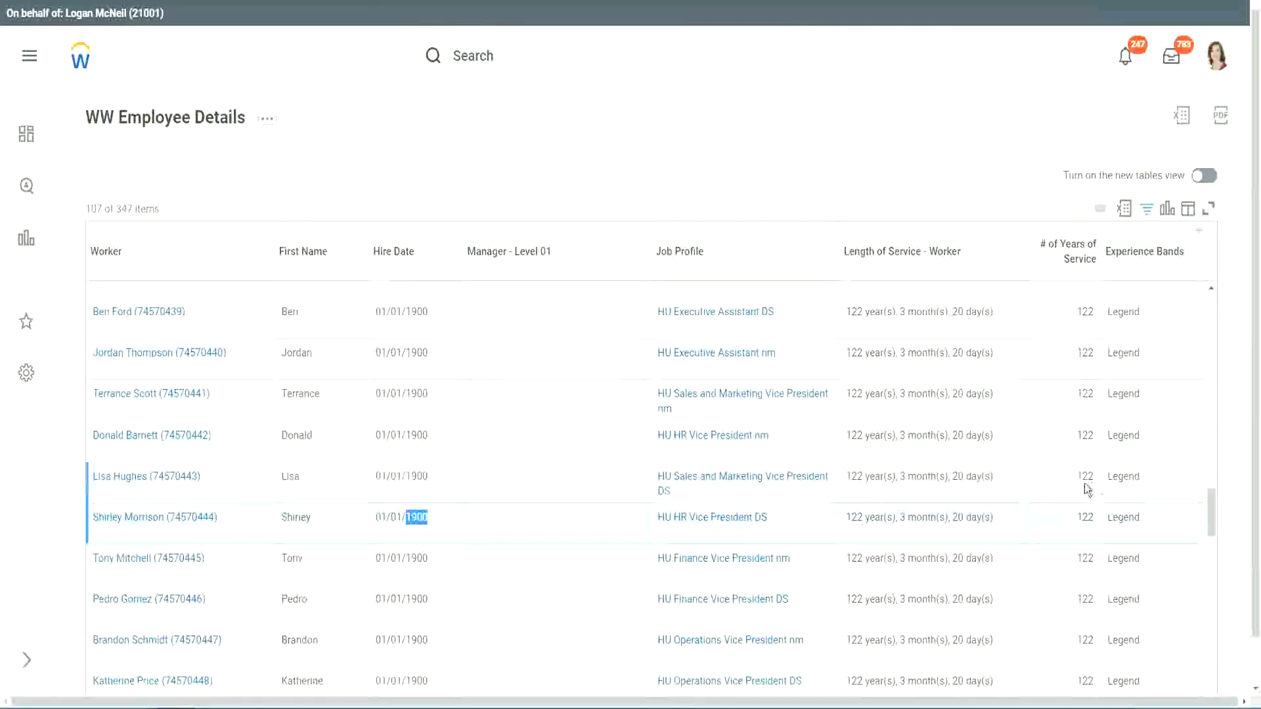
- Go through the remaining Legend rows to the end of the list and compare the last workers' years of service
{"action": "scroll", "coordinate": [1072, 494], "scroll_direction": "down", "scroll_amount": 1}
{"action": "scroll", "coordinate": [1070, 487], "scroll_direction": "down", "scroll_amount": 3}
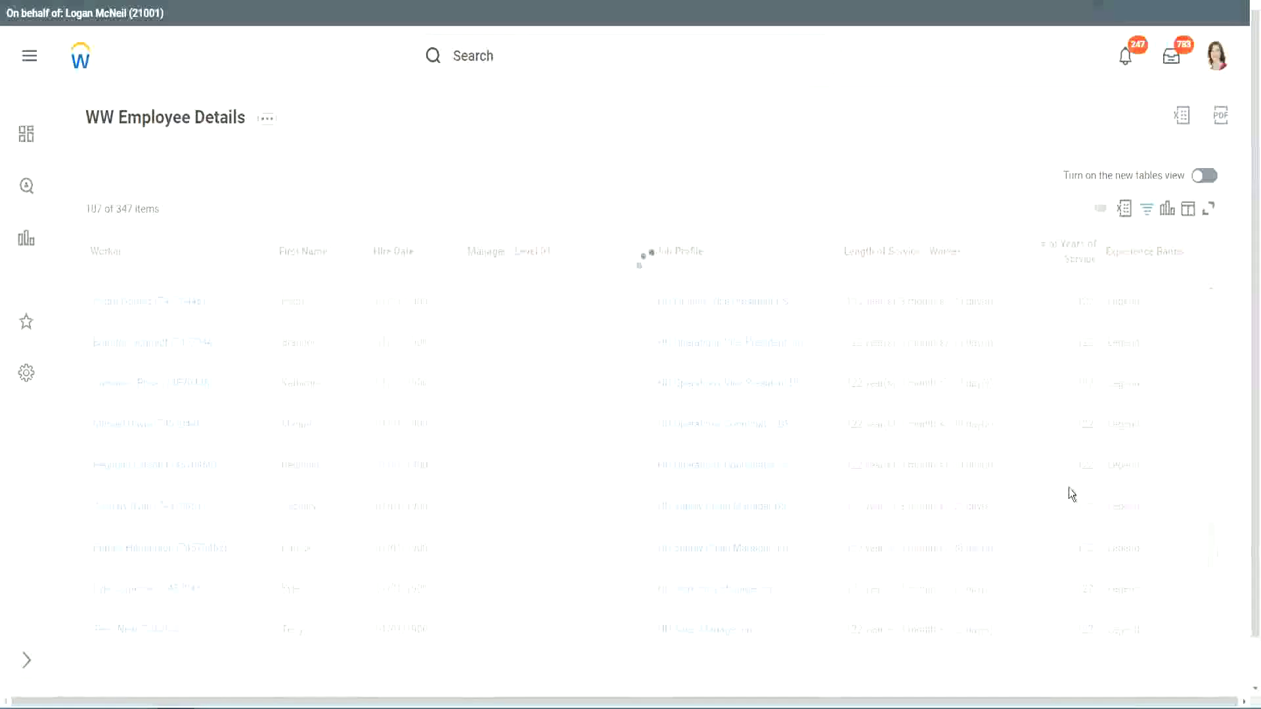
{"action": "scroll", "coordinate": [1069, 487], "scroll_direction": "down", "scroll_amount": 3}
{"action": "scroll", "coordinate": [1068, 488], "scroll_direction": "down", "scroll_amount": 5}
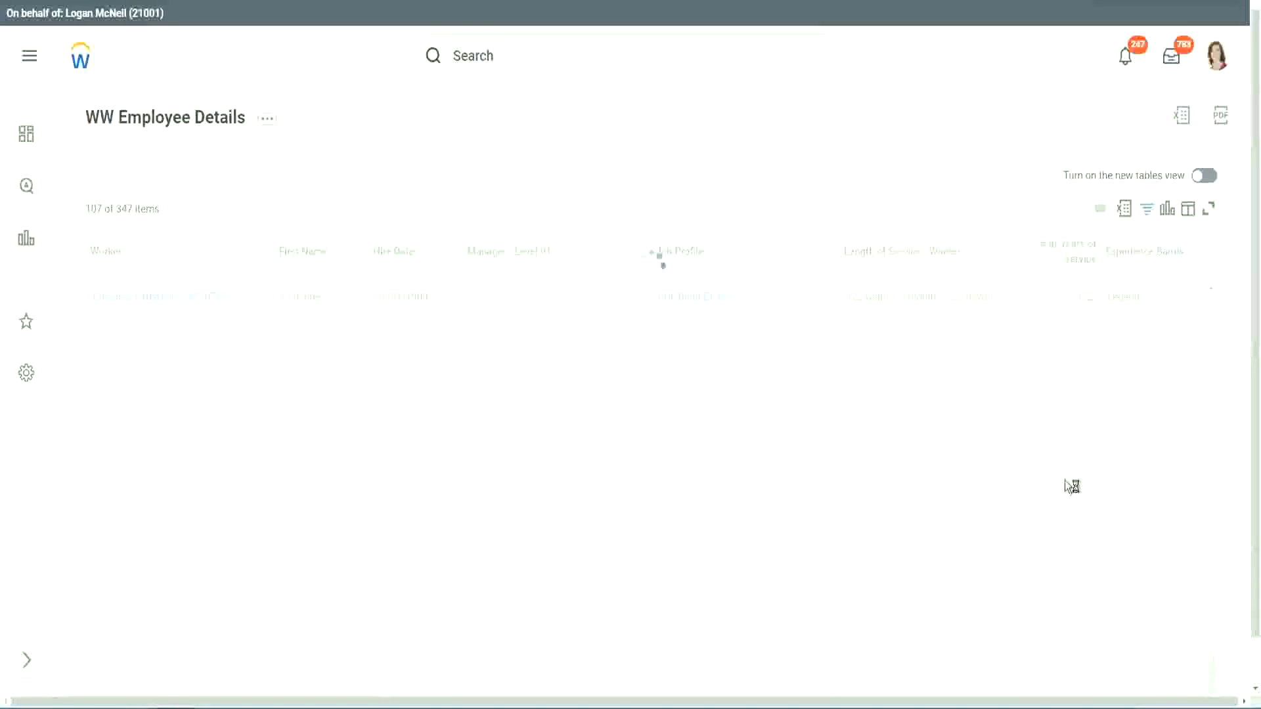
{"action": "scroll", "coordinate": [1052, 432], "scroll_direction": "down", "scroll_amount": 2}
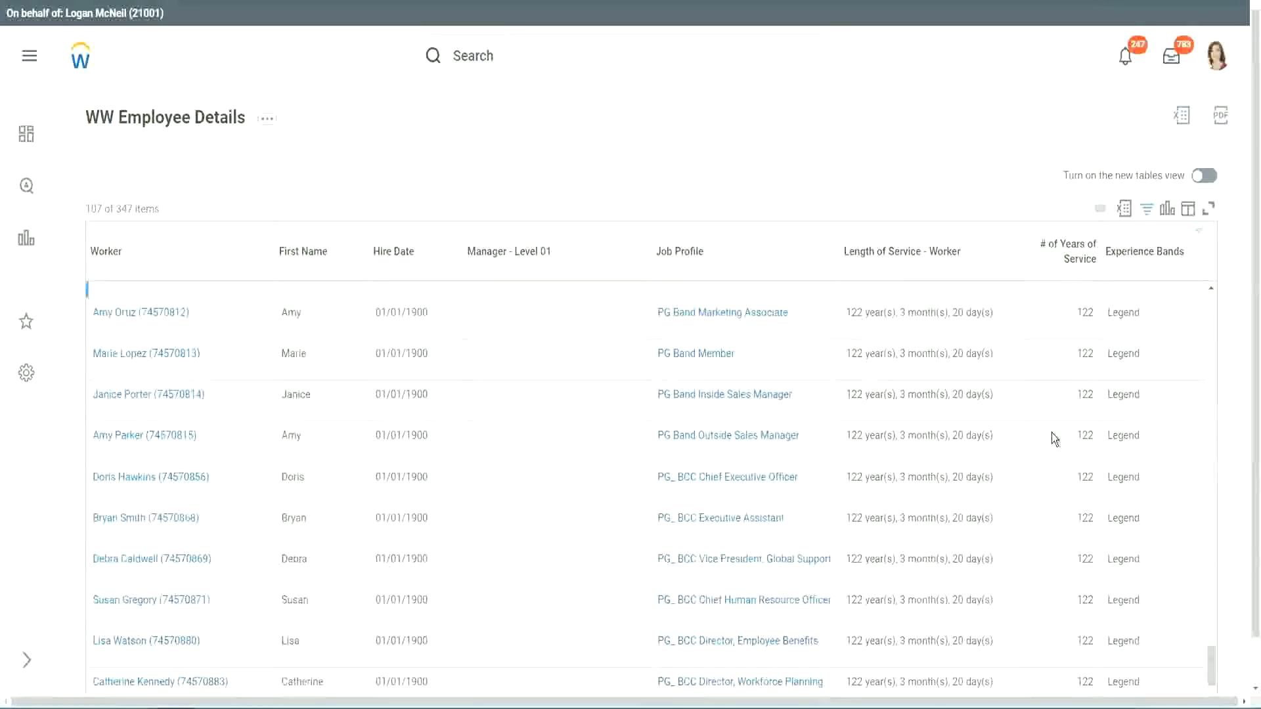
{"action": "scroll", "coordinate": [1054, 439], "scroll_direction": "down", "scroll_amount": 2}
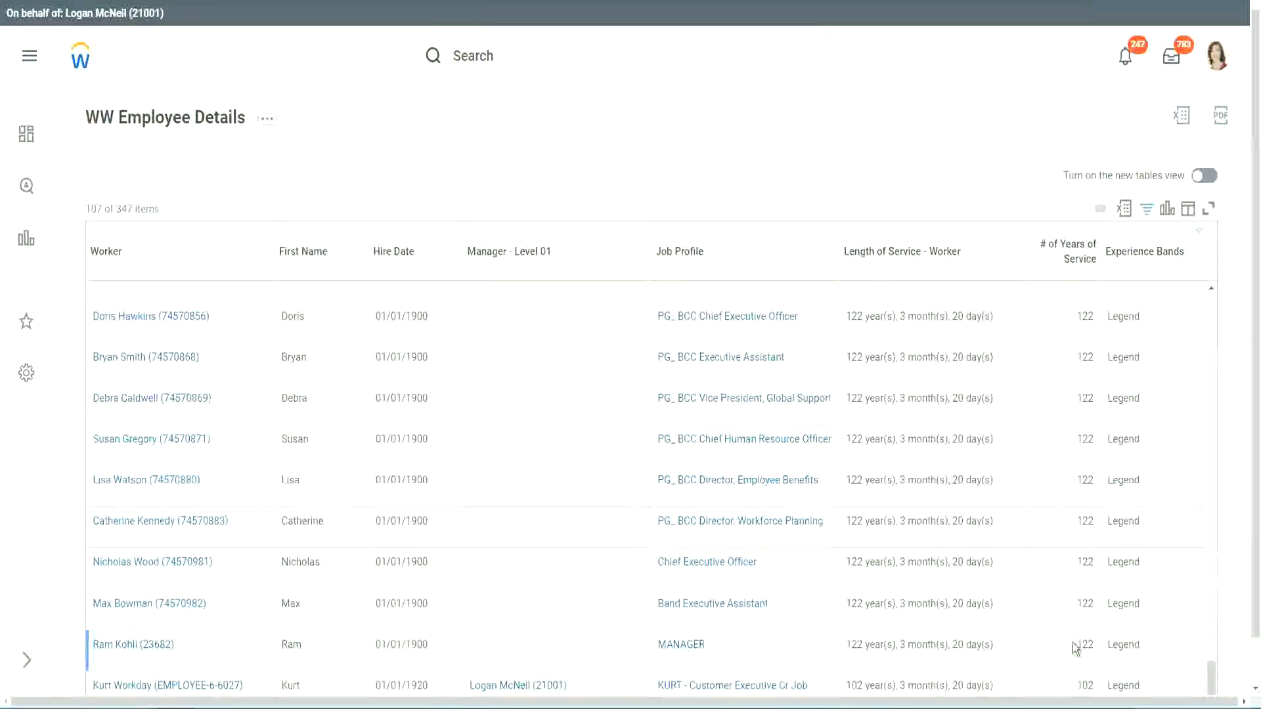
{"action": "double_click", "coordinate": [1083, 683]}
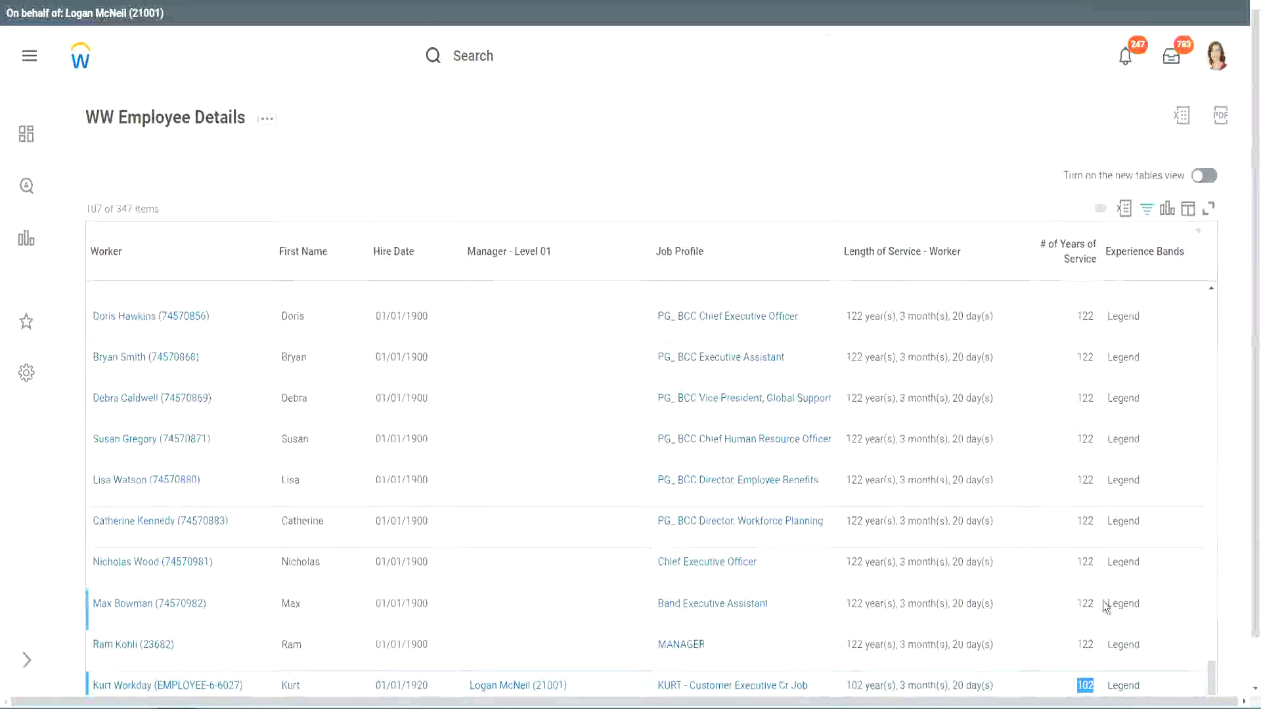
{"action": "left_click_drag", "start_coordinate": [1084, 562], "coordinate": [1095, 563]}
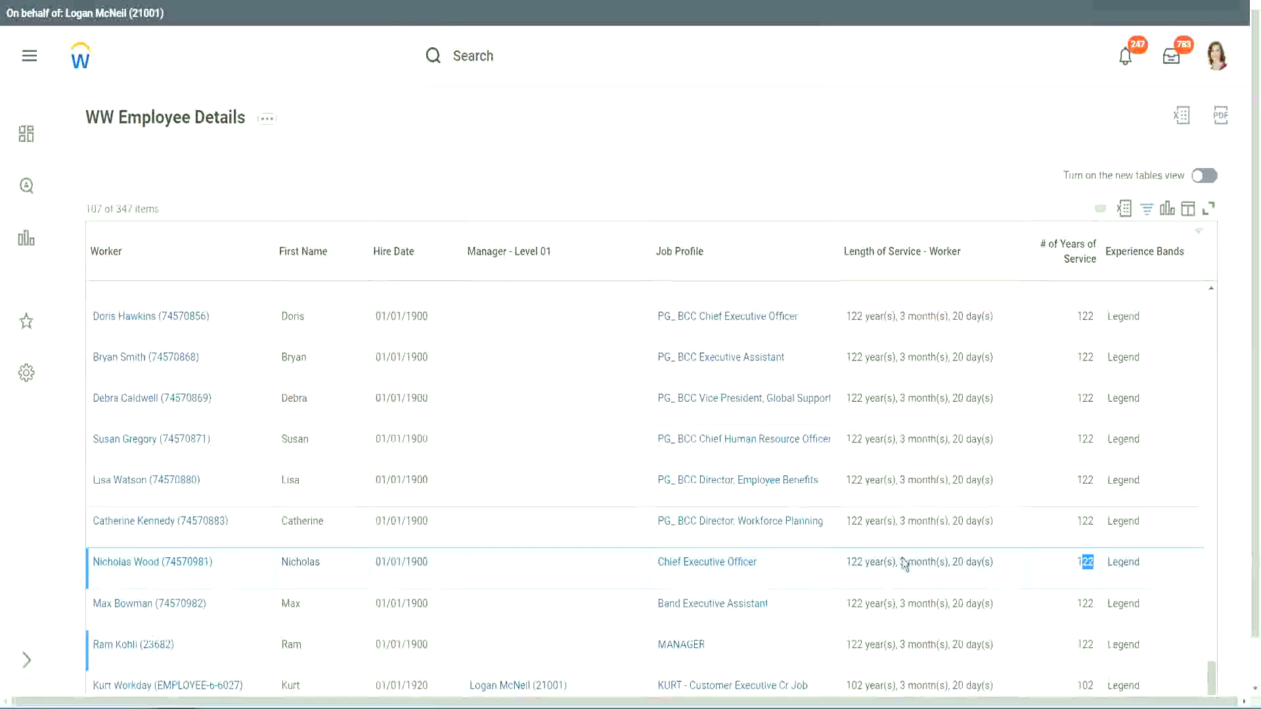
- Change the Experience Bands column's contains filter value to Experienced and apply it
{"action": "left_click", "coordinate": [1058, 523]}
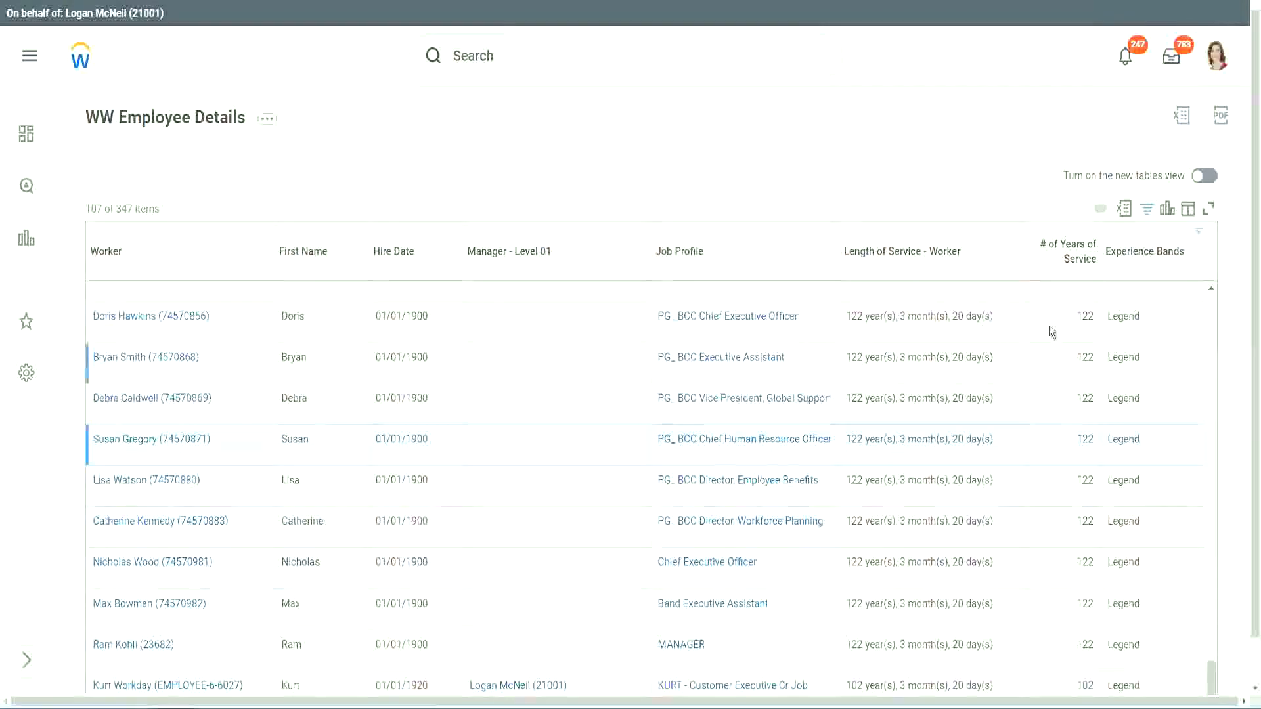
{"action": "left_click", "coordinate": [1152, 259]}
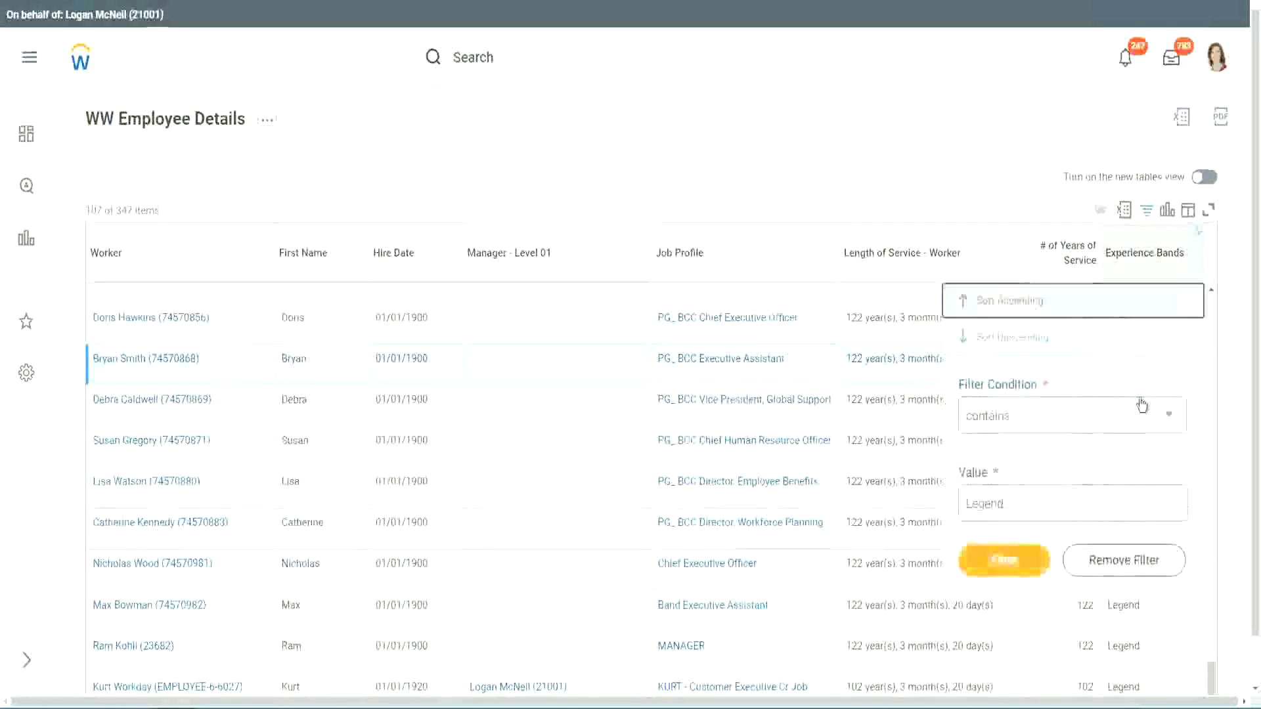
{"action": "left_click", "coordinate": [1034, 510]}
{"action": "left_click_drag", "start_coordinate": [1034, 510], "coordinate": [867, 507]}
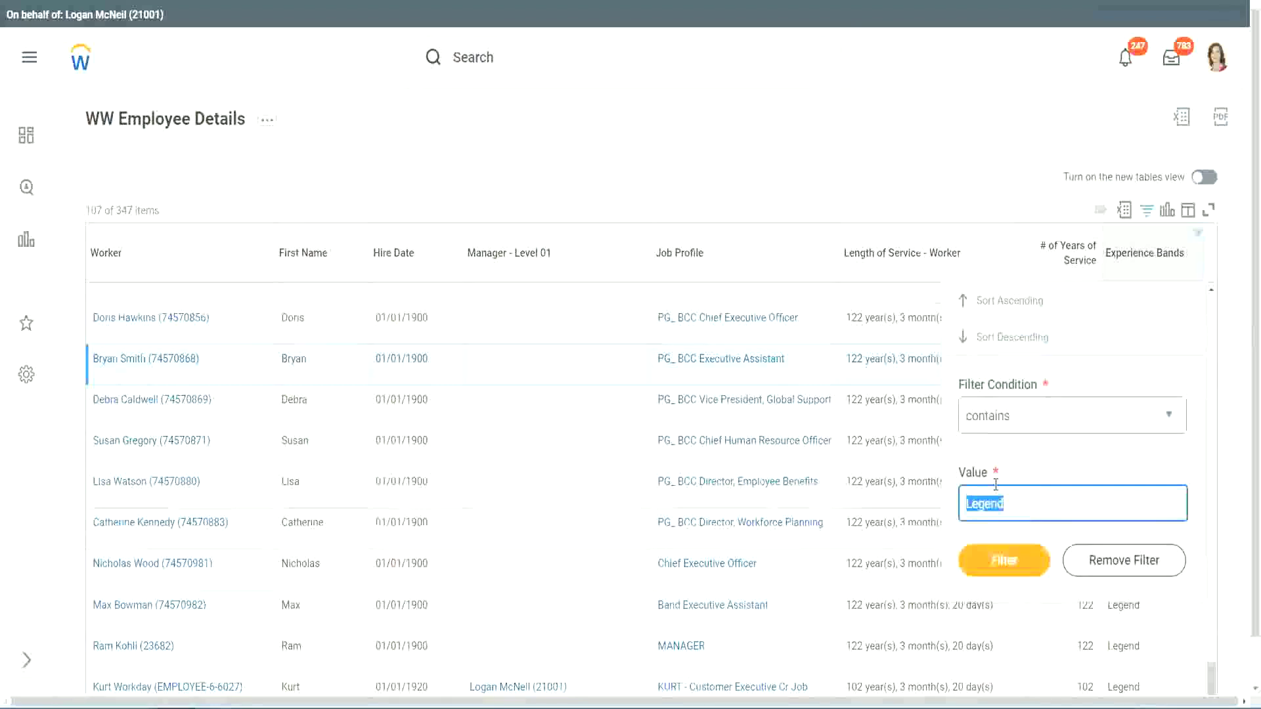
{"action": "type", "text": "Ex"}
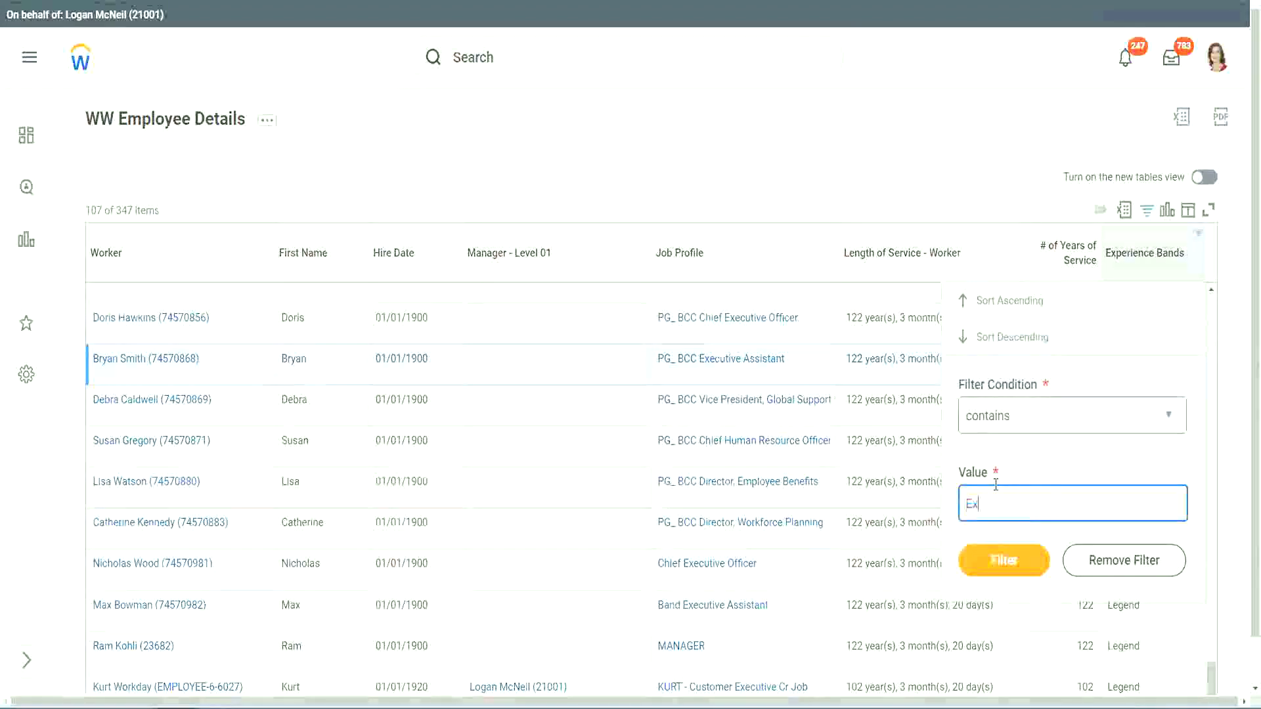
{"action": "type", "text": "per"}
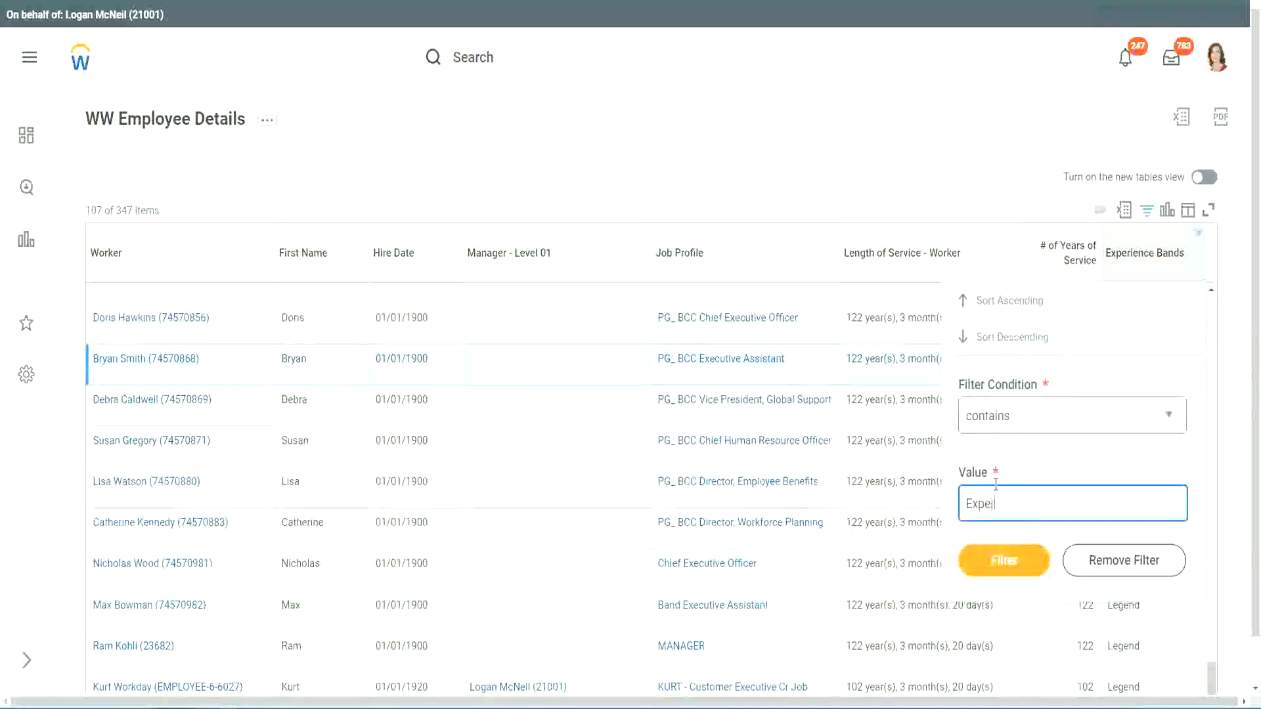
{"action": "type", "text": "ienced"}
{"action": "left_click", "coordinate": [1011, 559]}
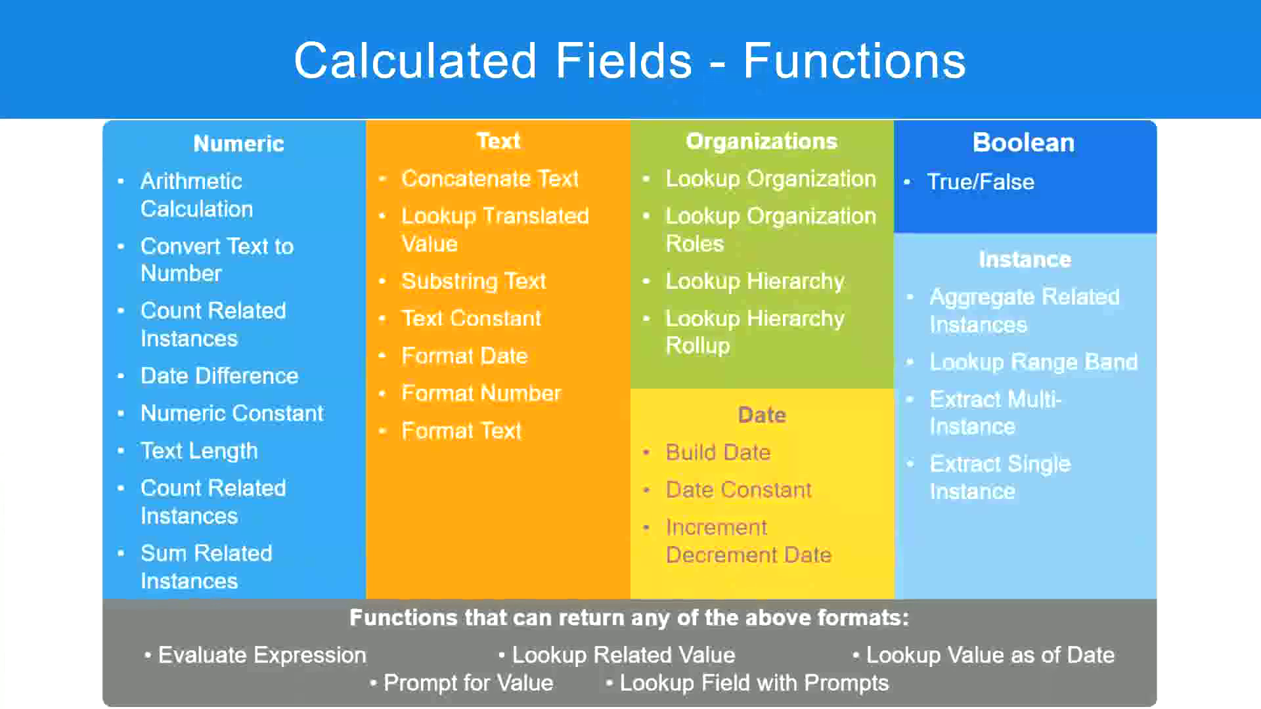
- Check the year range defined for the Experienced band in the Notepad++ notes, and return to the Workday report
{"action": "key", "text": "alt+Tab"}
{"action": "left_click_drag", "start_coordinate": [56, 162], "coordinate": [102, 161]}
{"action": "left_click", "coordinate": [104, 162]}
{"action": "left_click", "coordinate": [147, 161]}
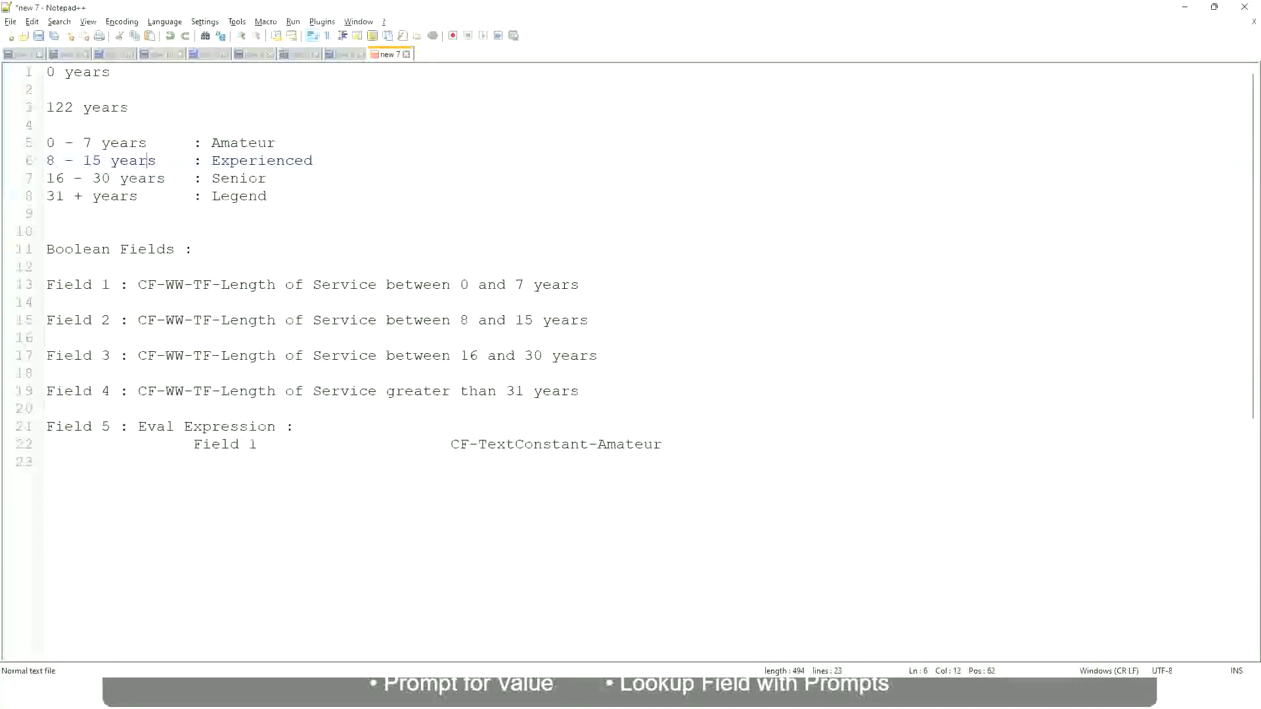
{"action": "key", "text": "alt+Tab"}
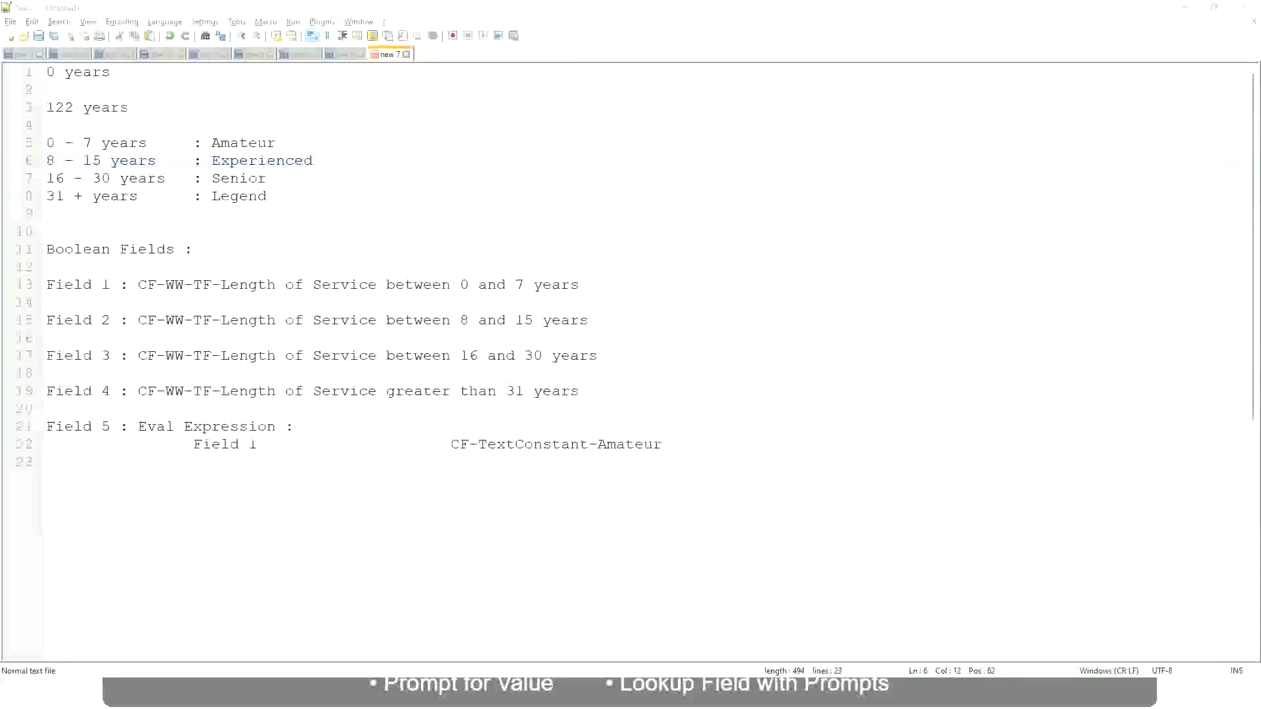
- Go through the filtered Experienced rows and compare each worker's years of service with the assigned band
{"action": "scroll", "coordinate": [1089, 479], "scroll_direction": "down", "scroll_amount": 3}
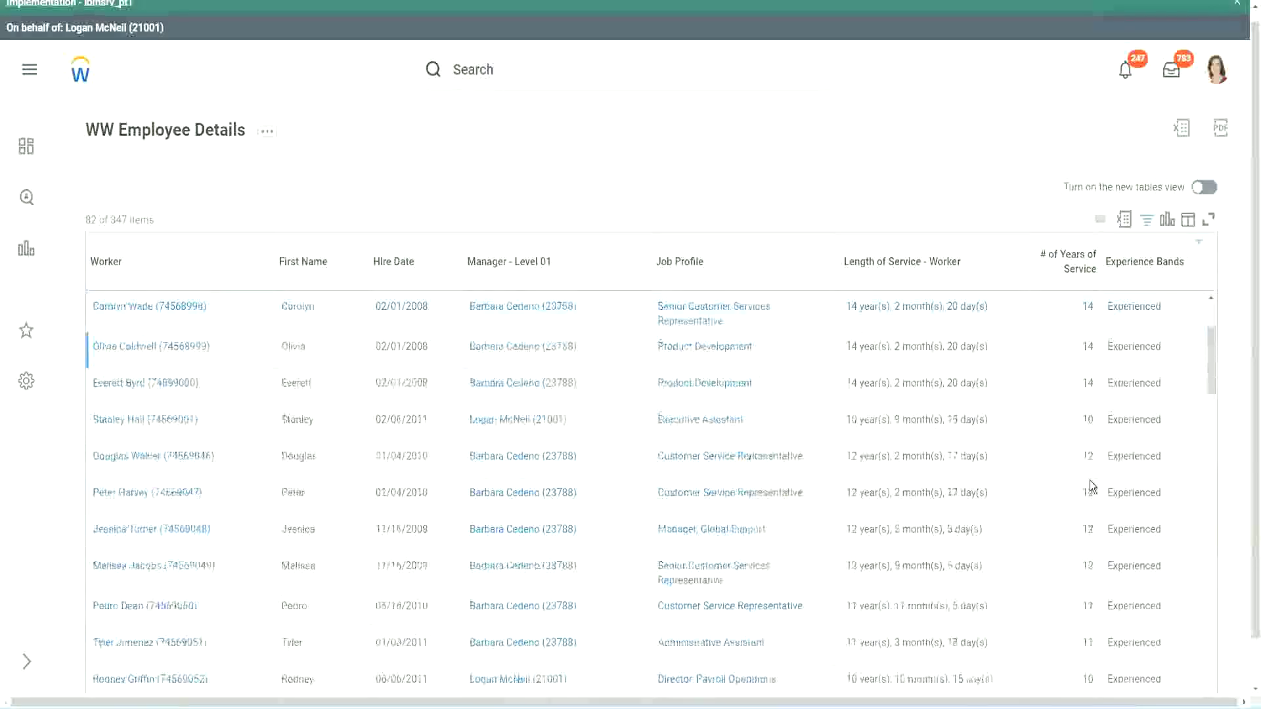
{"action": "double_click", "coordinate": [1084, 347]}
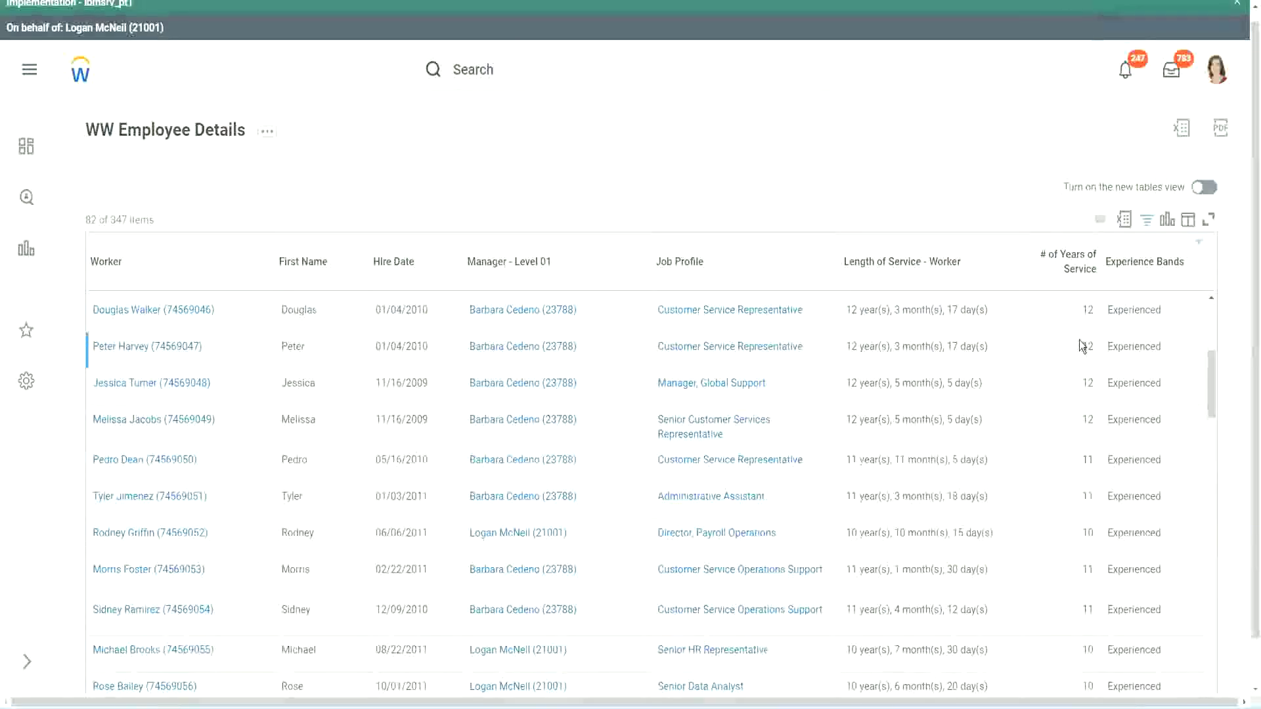
{"action": "double_click", "coordinate": [1114, 346]}
{"action": "scroll", "coordinate": [1077, 526], "scroll_direction": "down", "scroll_amount": 3}
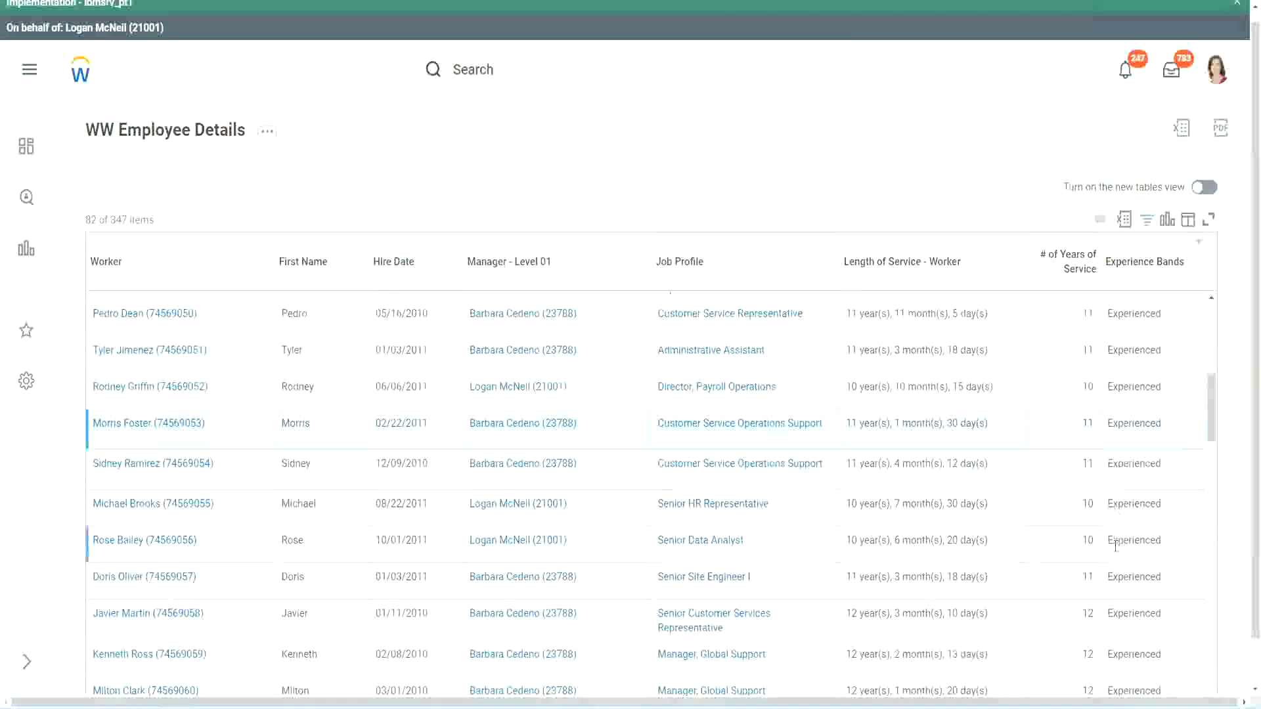
{"action": "scroll", "coordinate": [1115, 545], "scroll_direction": "down", "scroll_amount": 5}
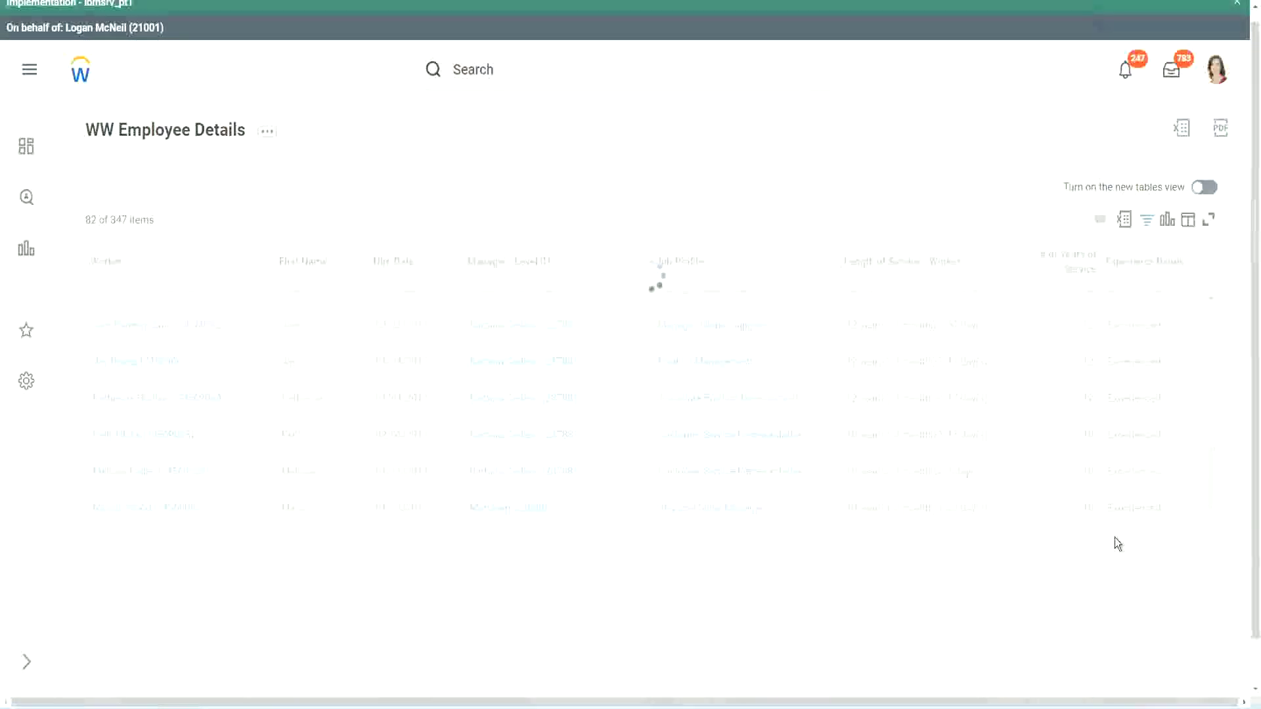